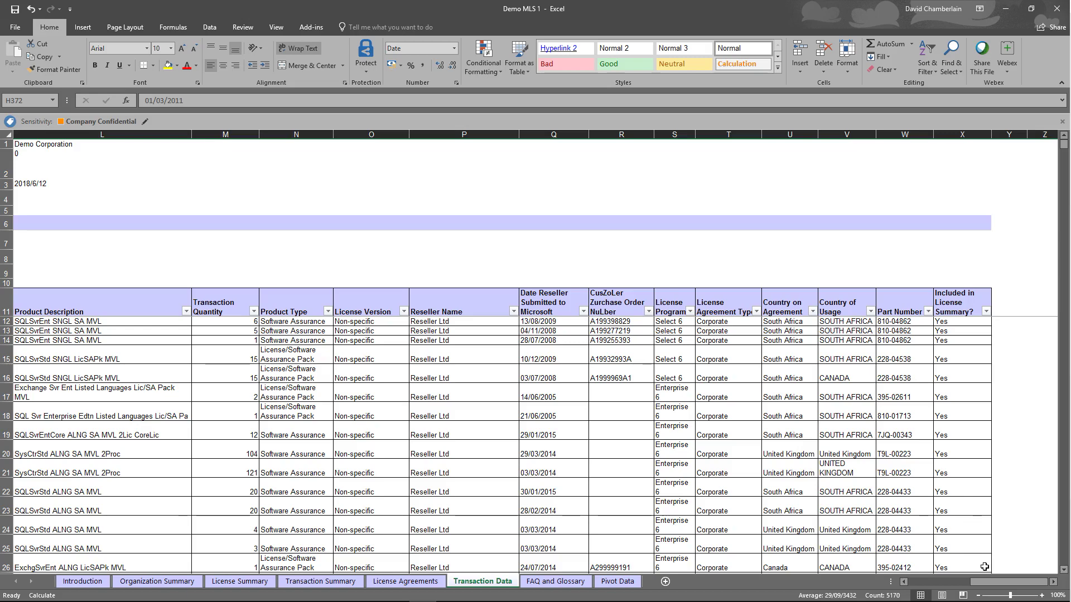
drag(982, 582, 923, 583)
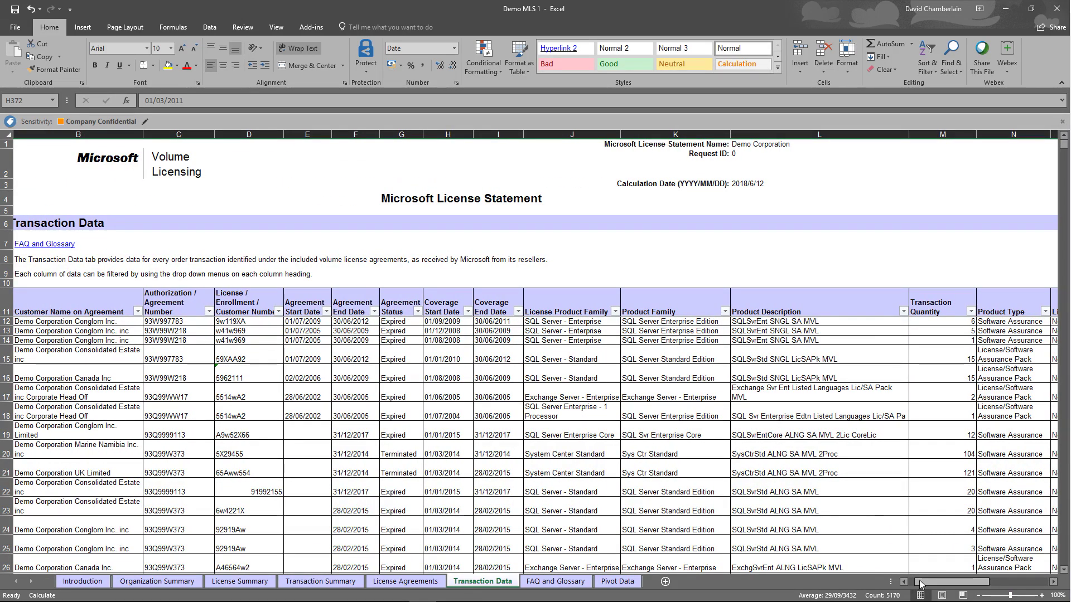
scroll(118, 340, right, 5)
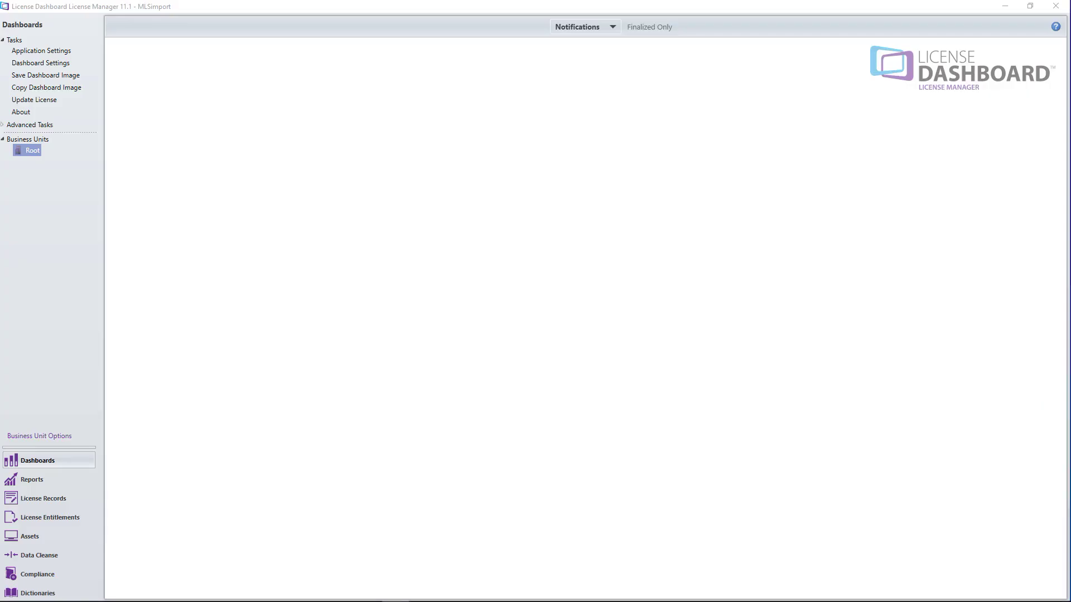
Step: In License Manager, open the license records import and choose Demo MLS 1.xlsx from C:\Temp\MLSv Training as its source
click(65, 502)
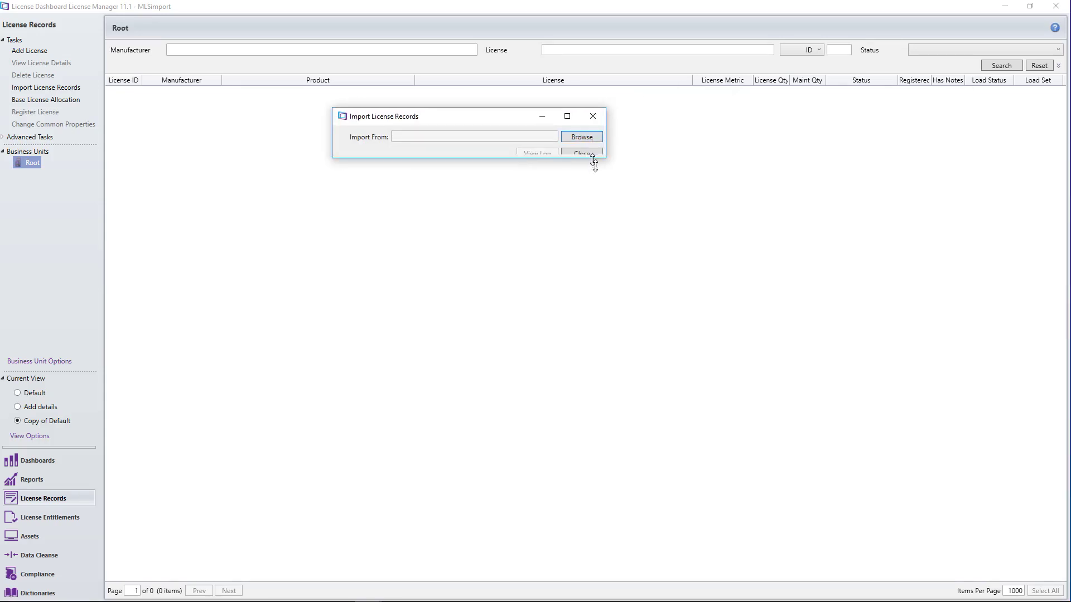
drag(595, 163, 596, 176)
click(589, 140)
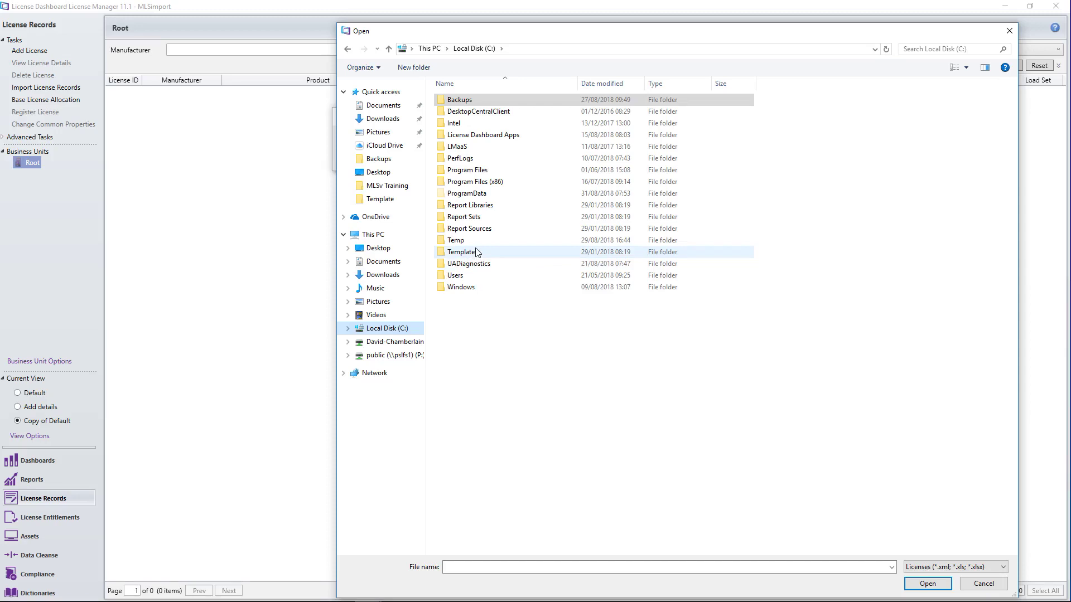
double_click(471, 242)
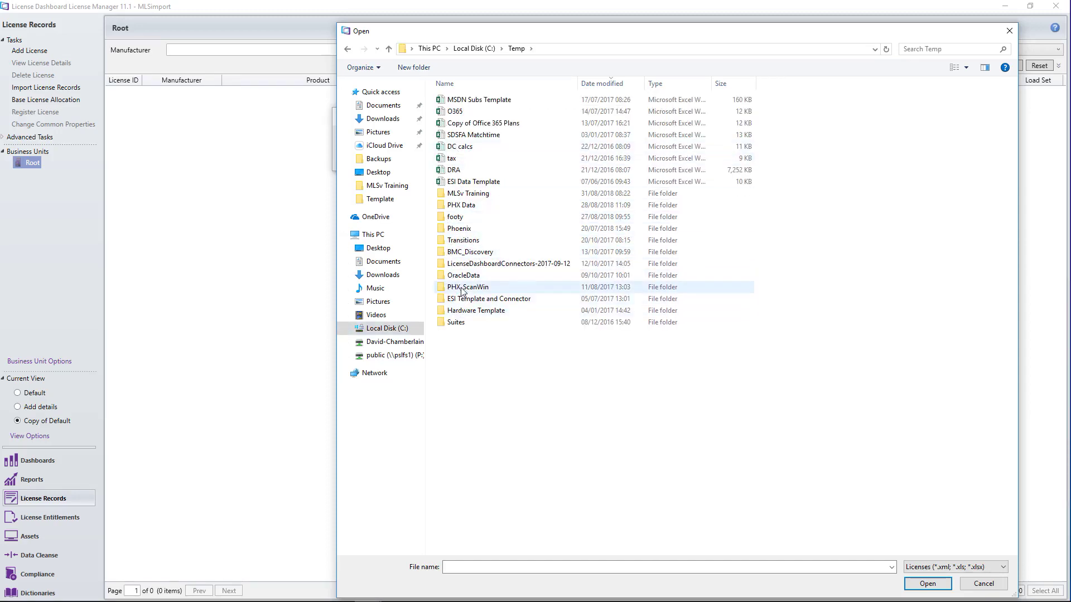
double_click(473, 194)
click(464, 124)
double_click(465, 125)
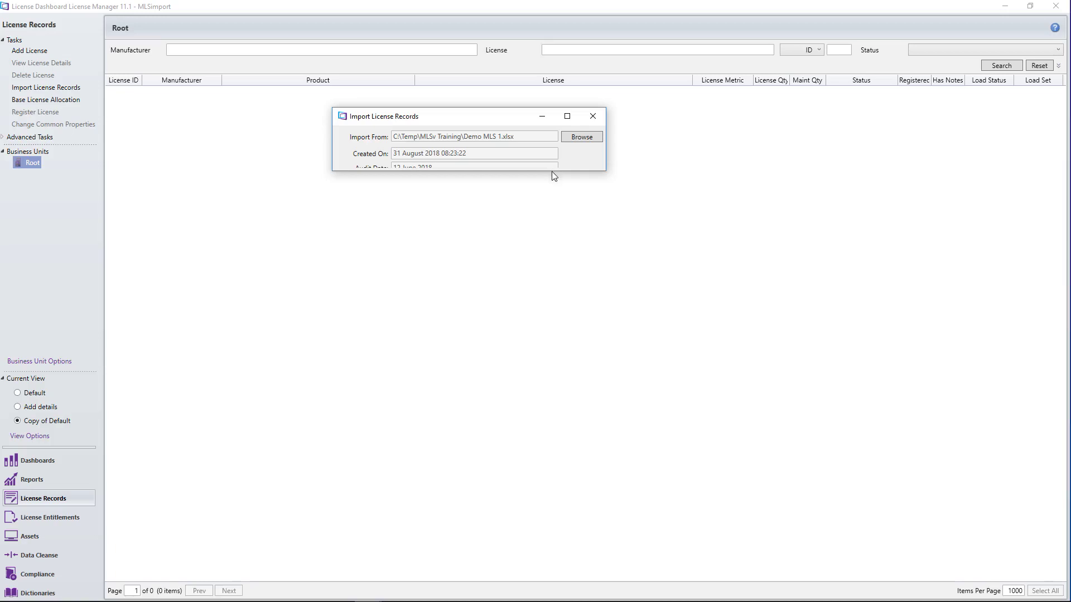
Step: Enlarge the import dialog to show all its options, start the import and open its log
drag(551, 171, 549, 372)
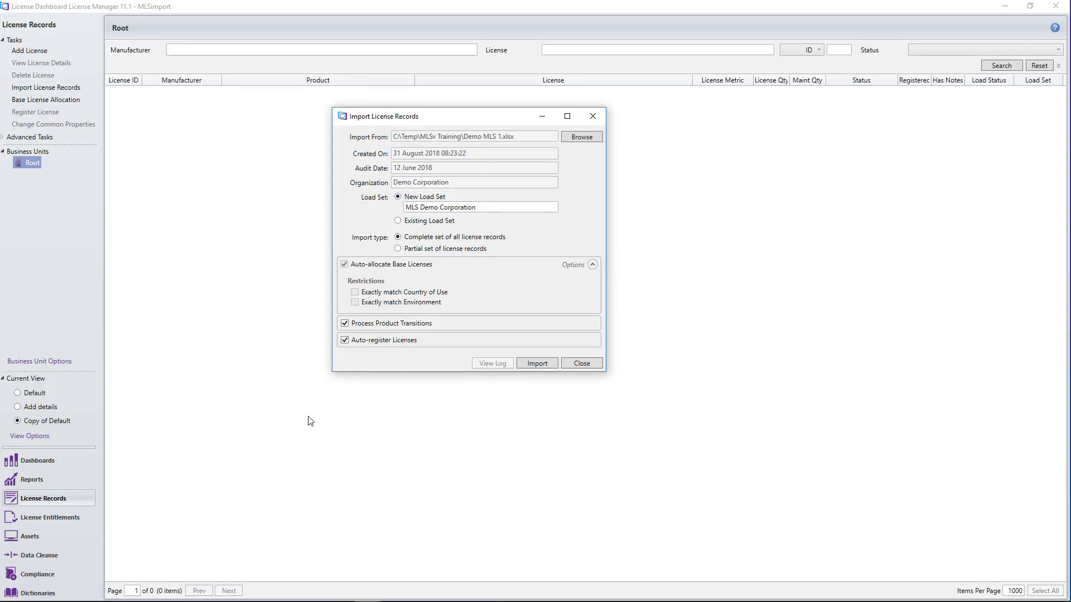
click(530, 365)
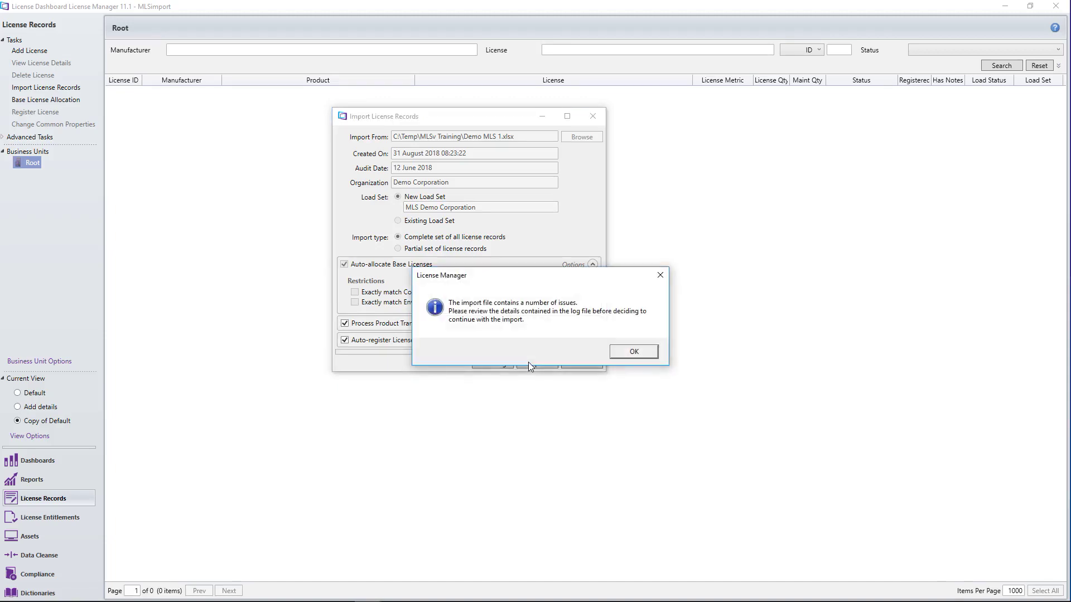
click(635, 352)
click(493, 363)
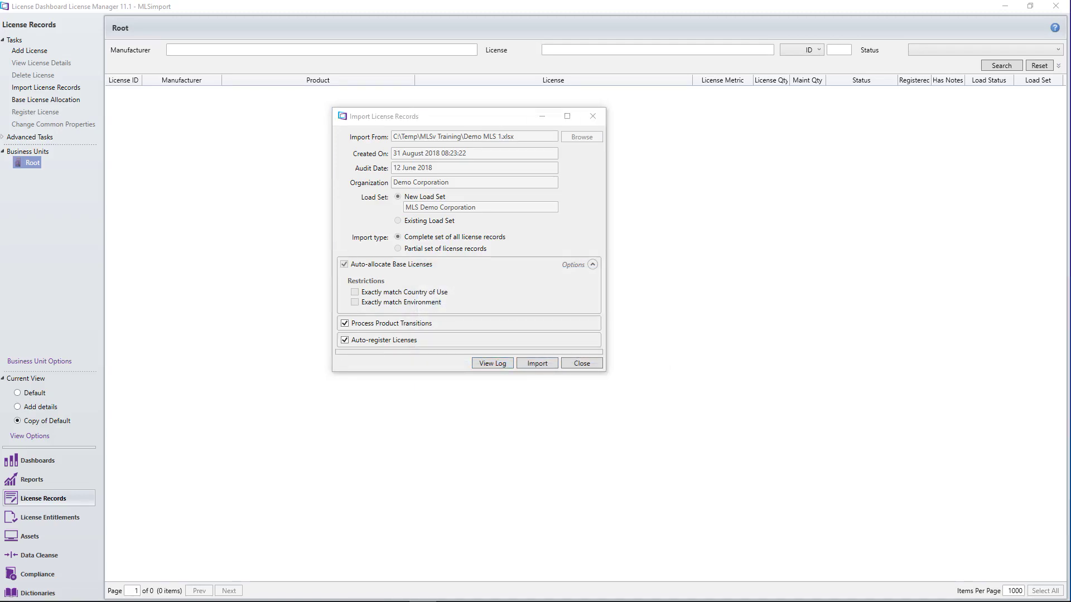
Step: Review the conversion warnings and messages in the log, including the Terminal Server CAL, Windows Server Standard 2012 and coverage start date entries
drag(399, 70, 403, 69)
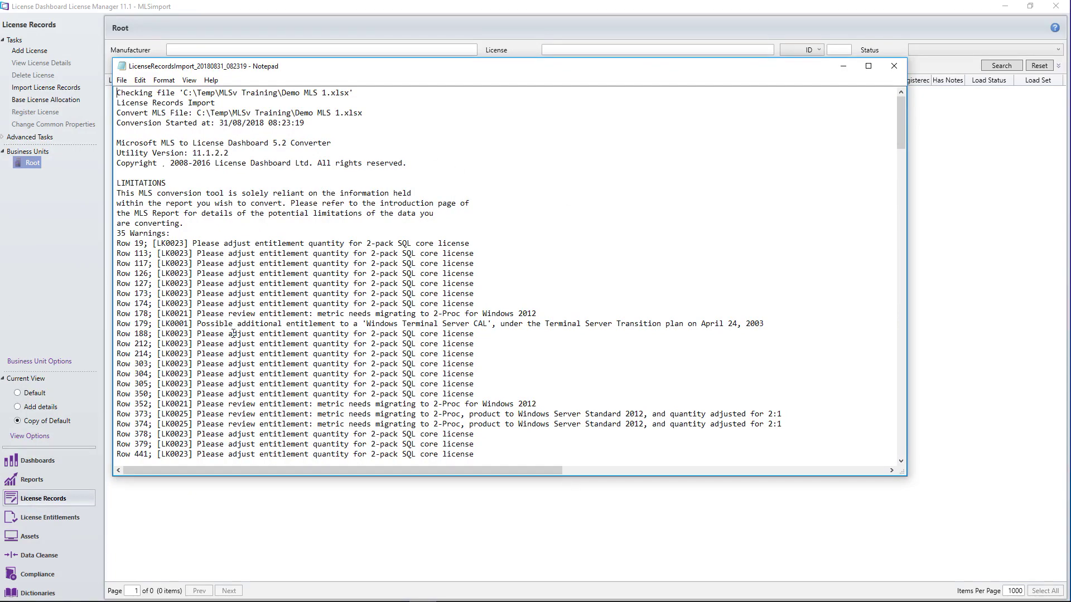
scroll(237, 334, down, 2)
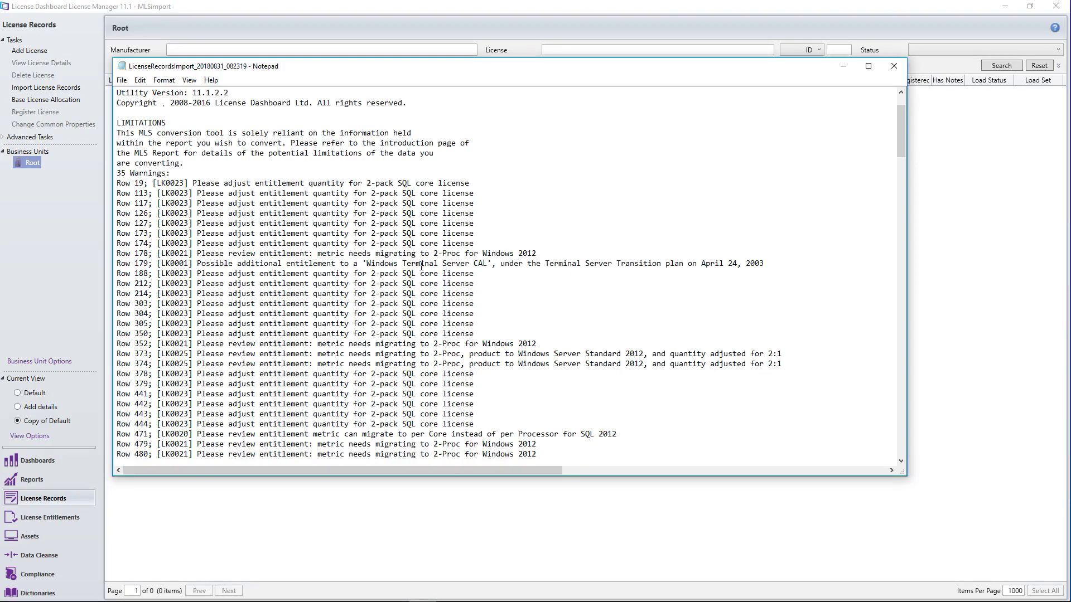
drag(193, 264, 773, 267)
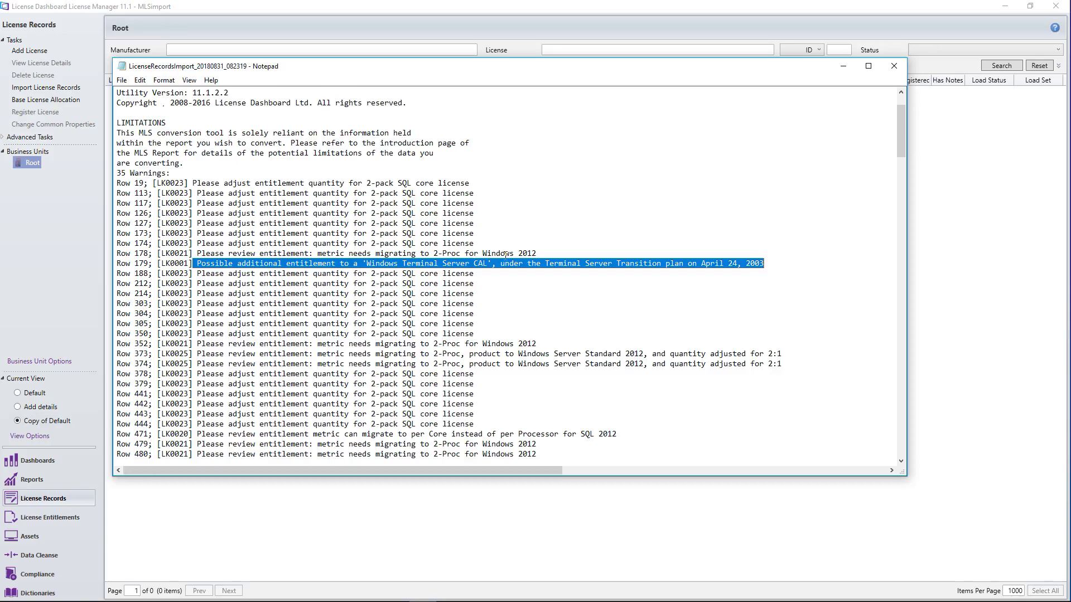
scroll(517, 253, down, 5)
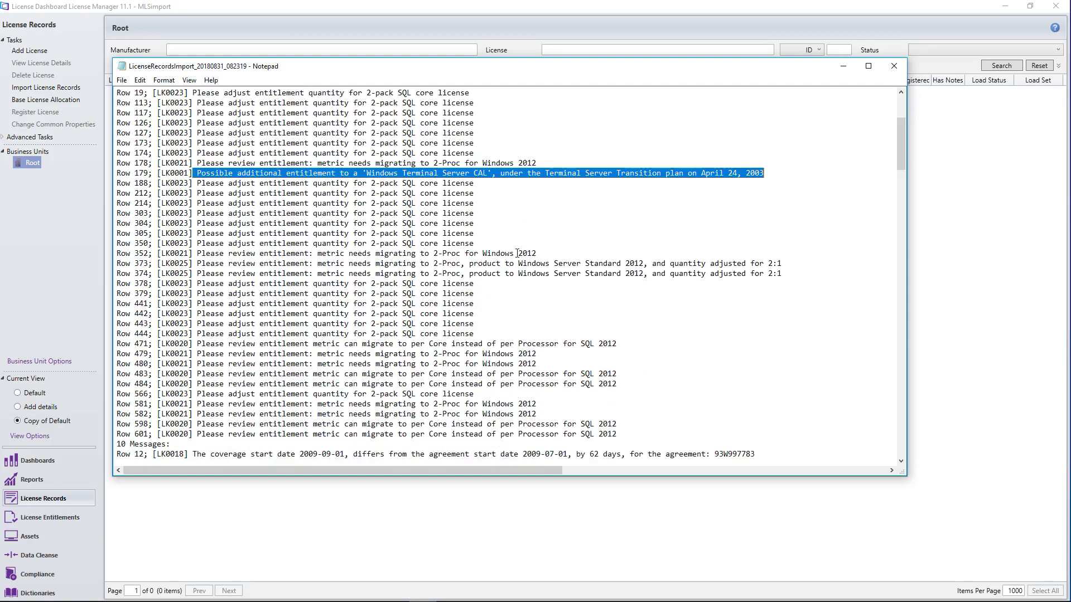
drag(787, 213, 104, 204)
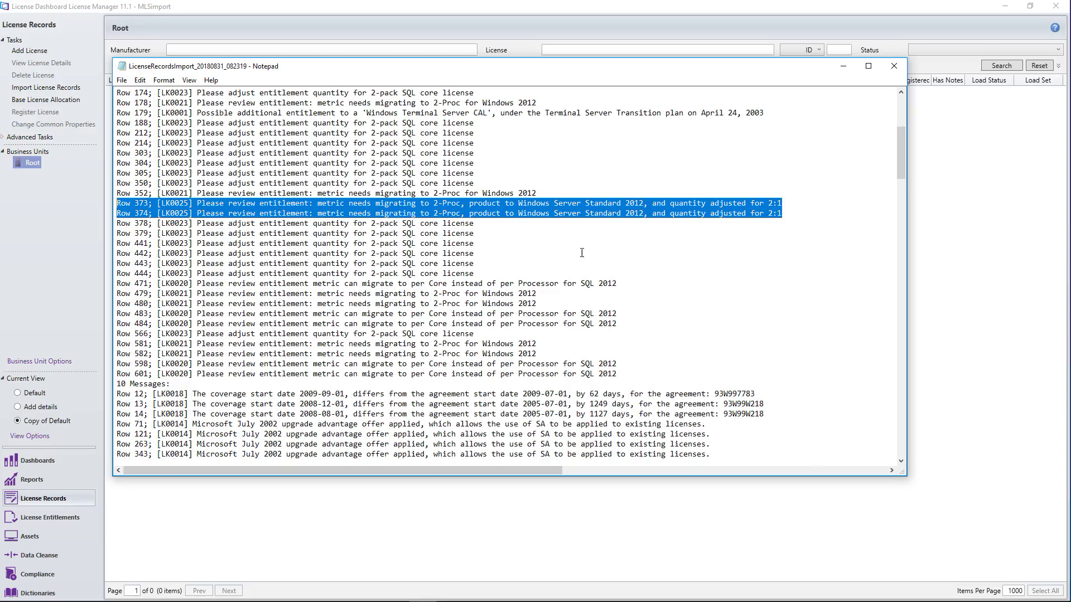
scroll(580, 253, down, 3)
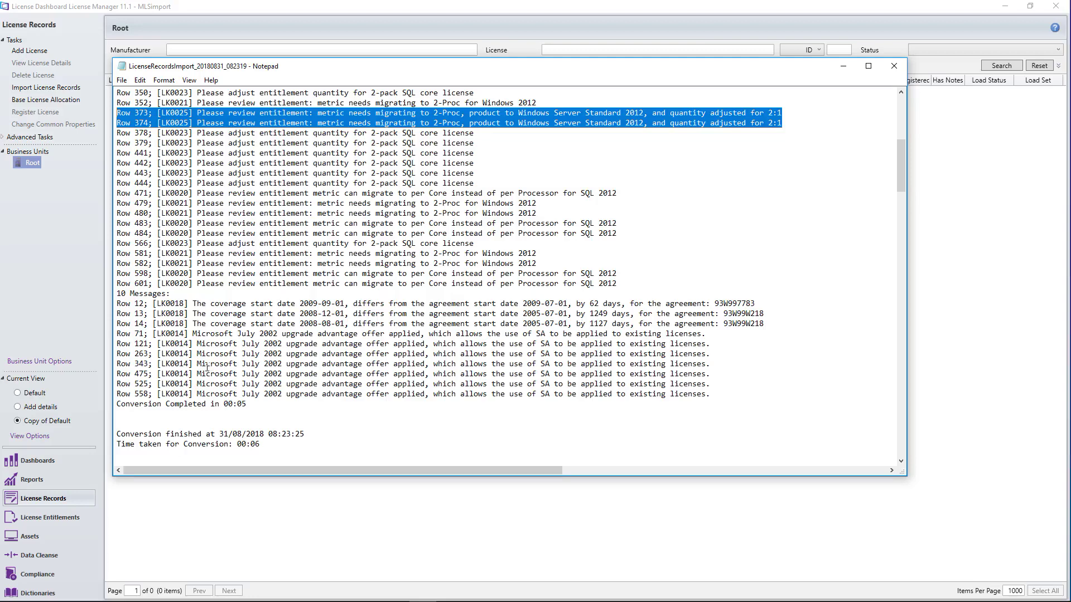
drag(815, 330, 120, 306)
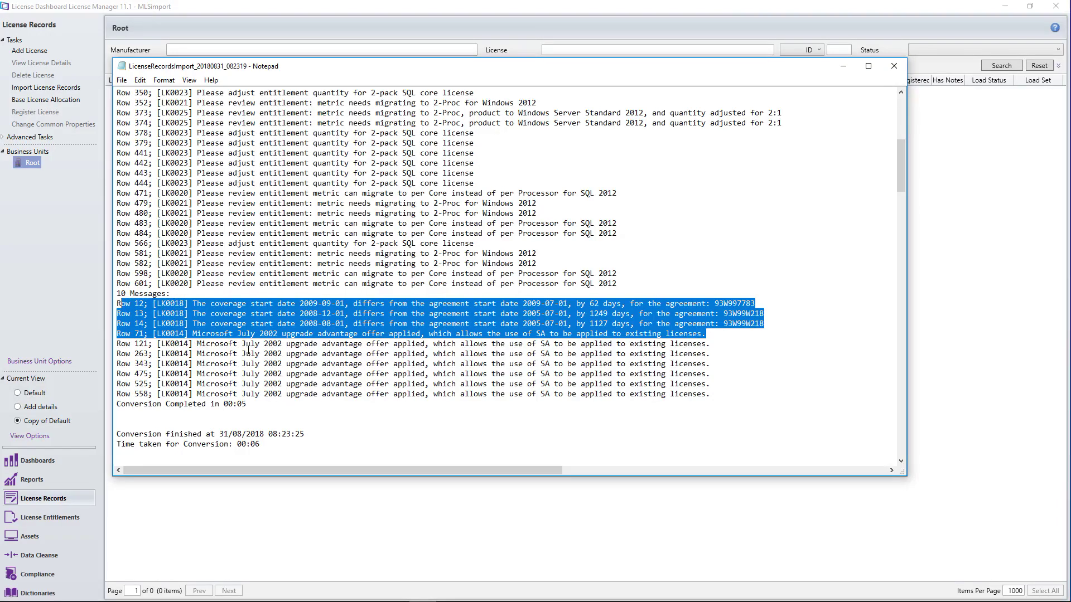
Step: Review the log's verification warnings, products missing from the database and verification totals, and close the log
scroll(246, 349, down, 5)
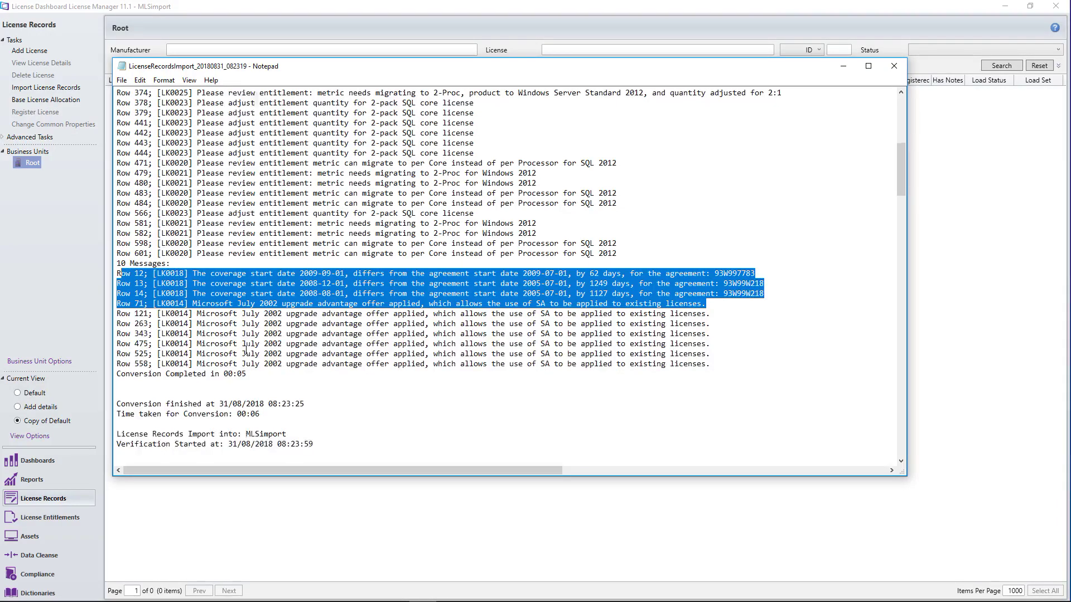
scroll(246, 349, down, 4)
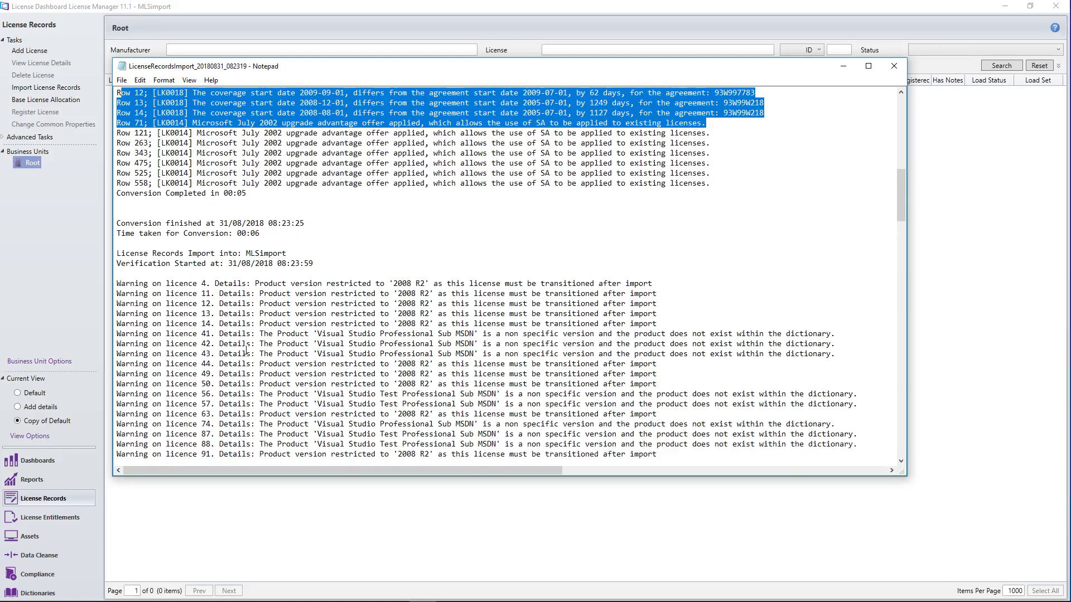
scroll(240, 262, down, 1)
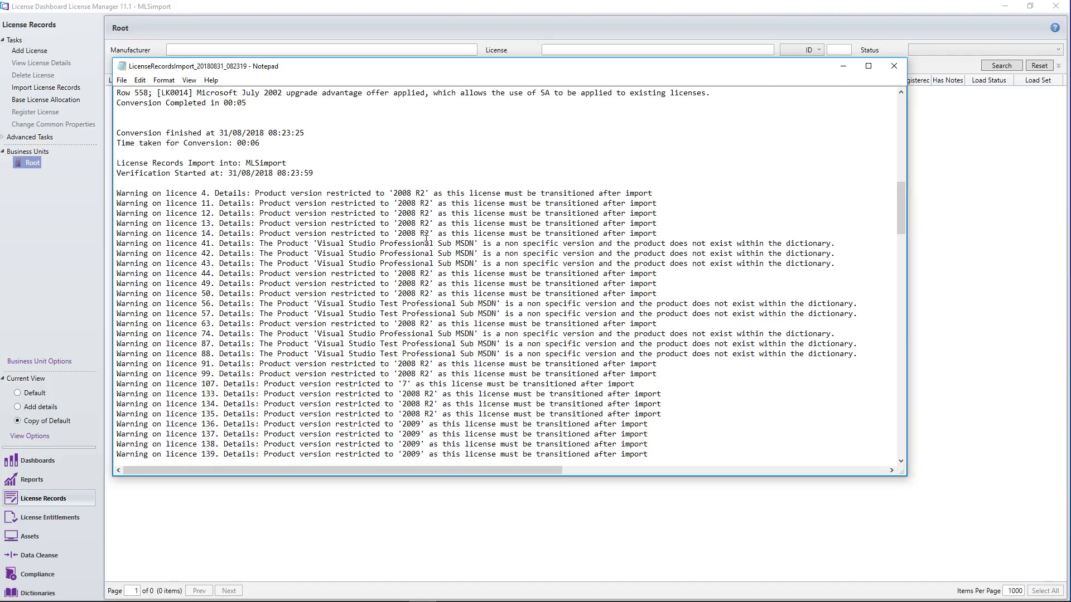
scroll(424, 243, down, 10)
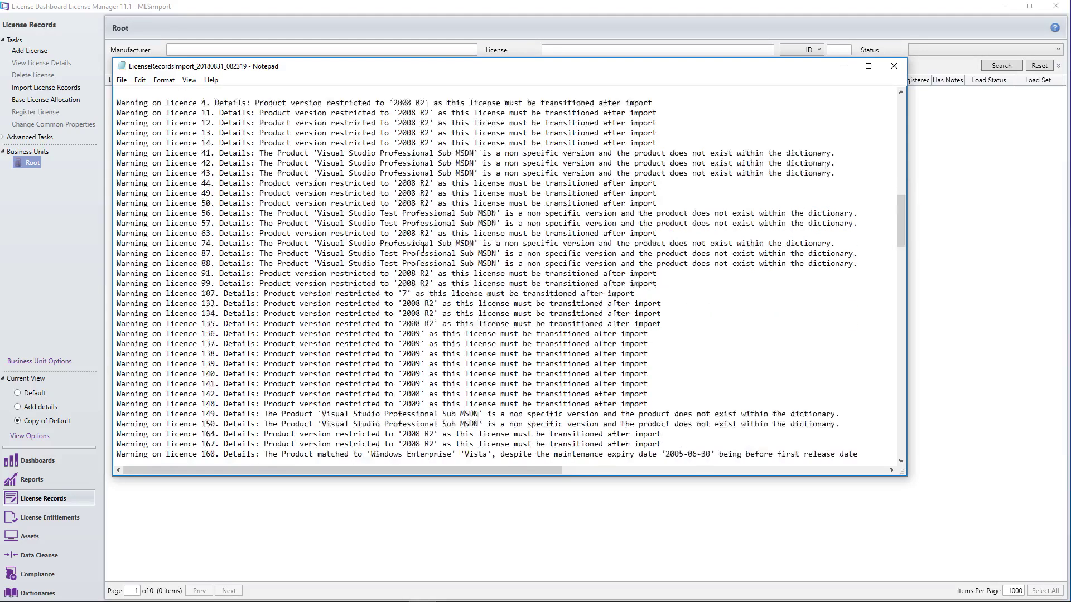
scroll(423, 249, down, 20)
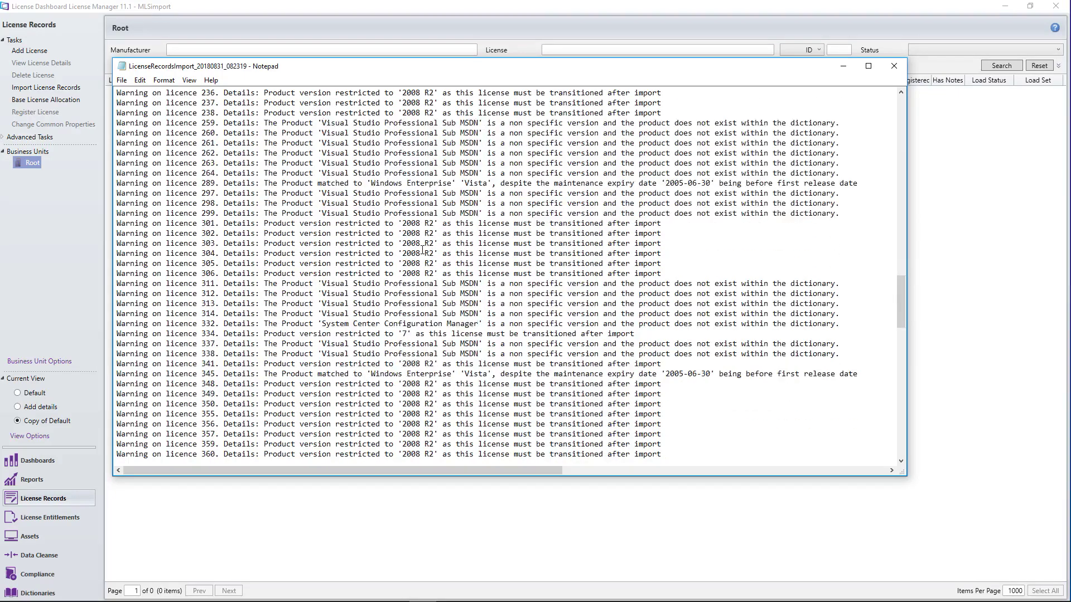
scroll(422, 249, down, 15)
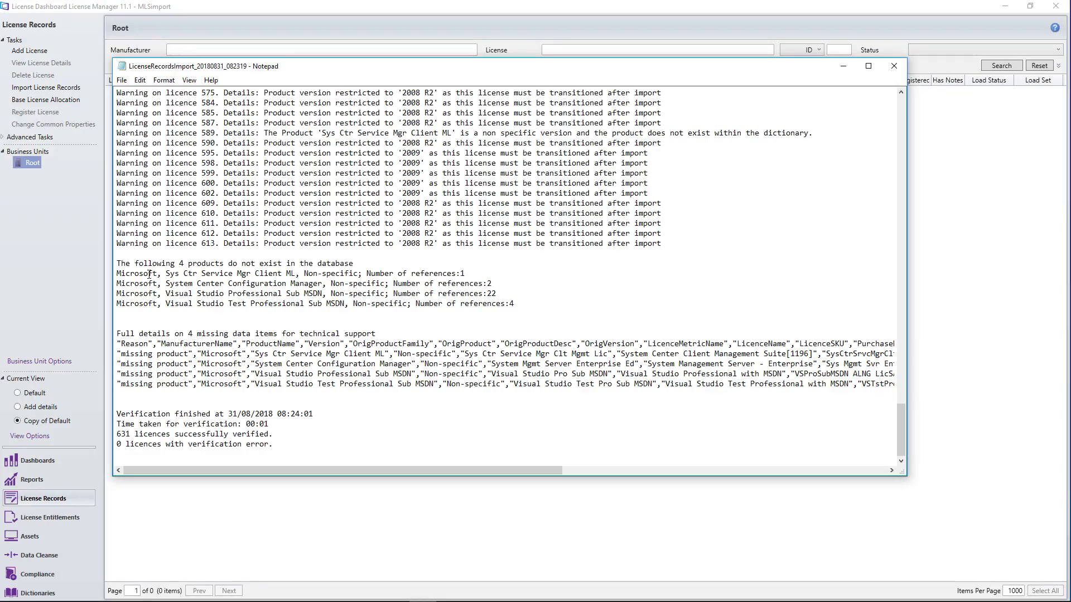
drag(507, 297, 109, 266)
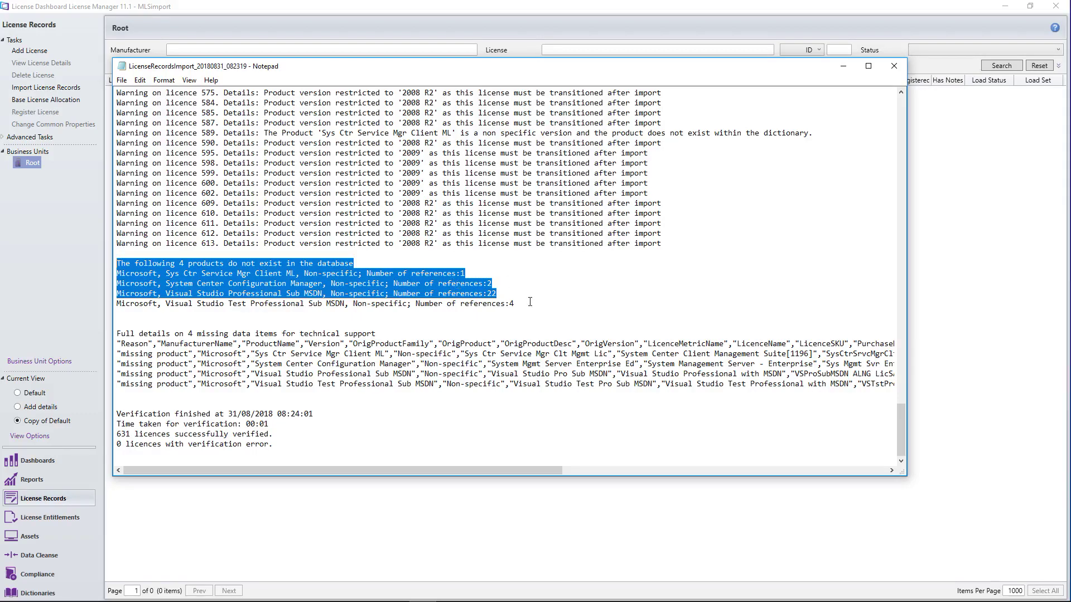
drag(530, 302, 122, 273)
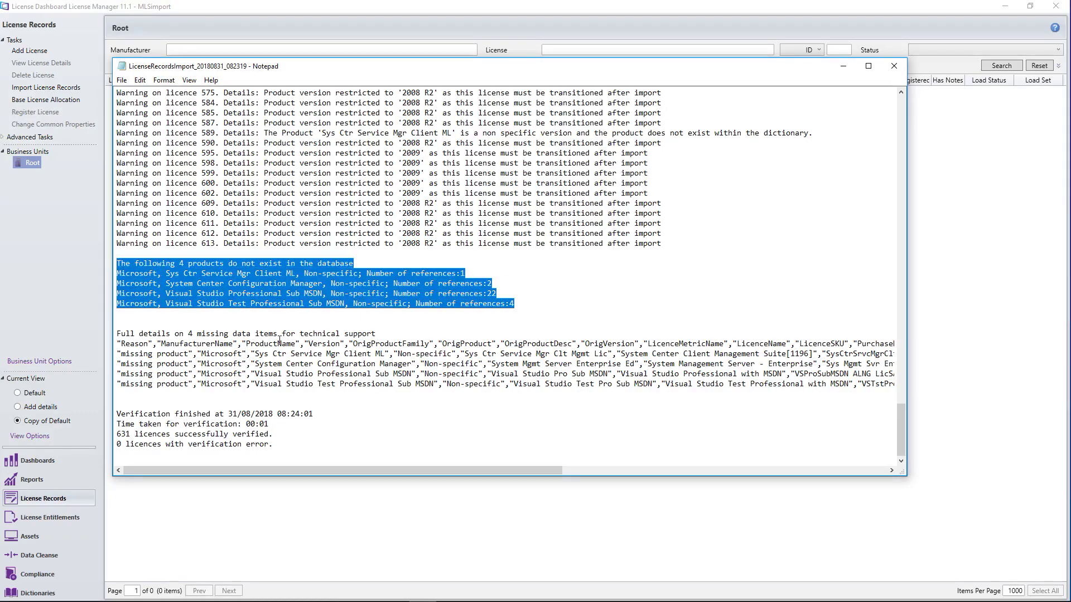
drag(112, 335, 203, 375)
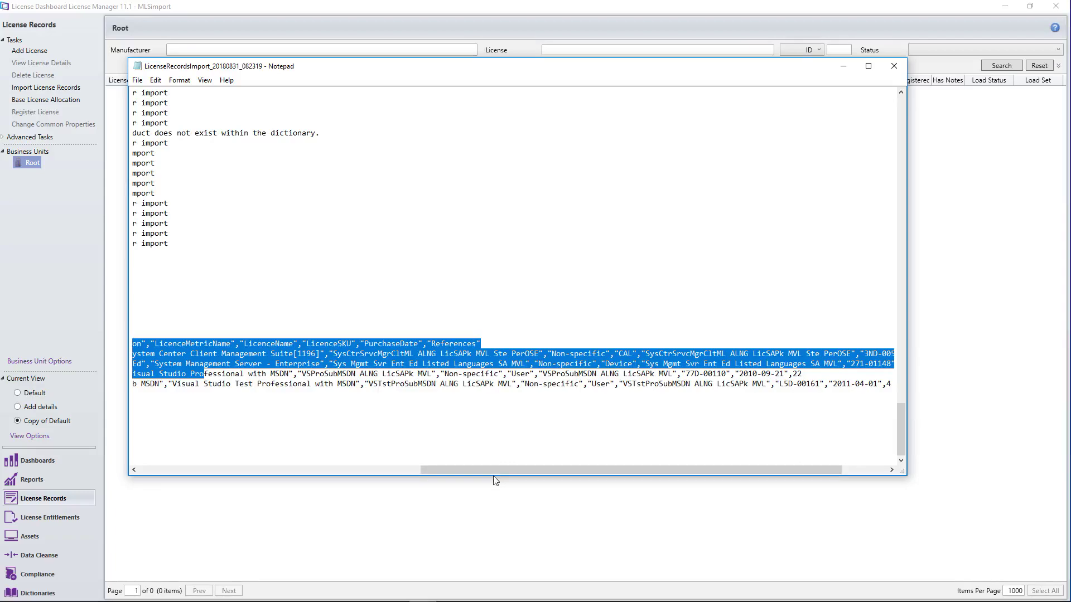
drag(487, 469, 205, 470)
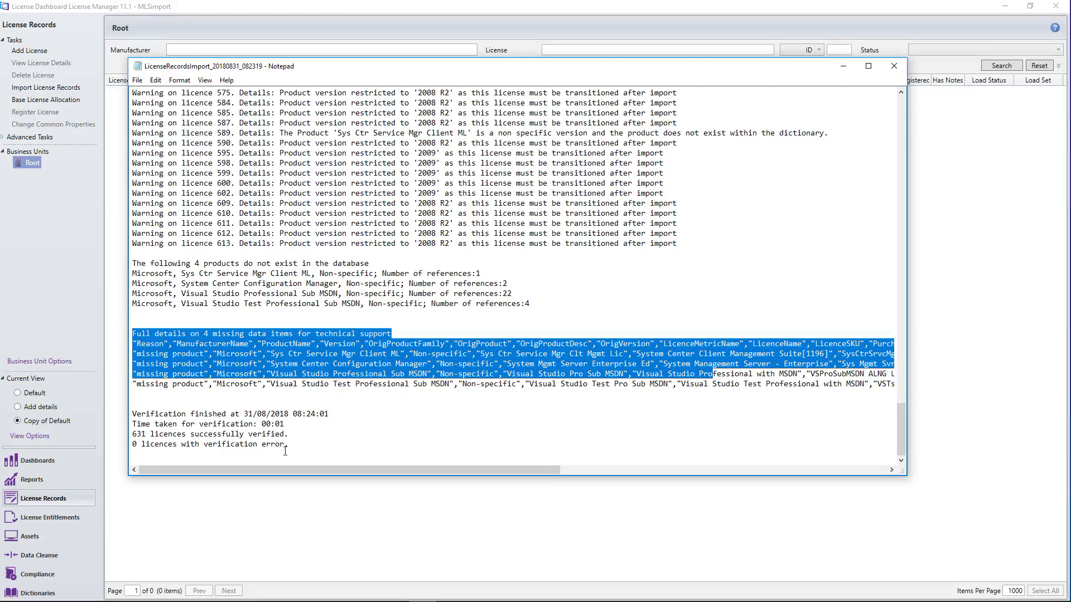
drag(301, 448, 133, 446)
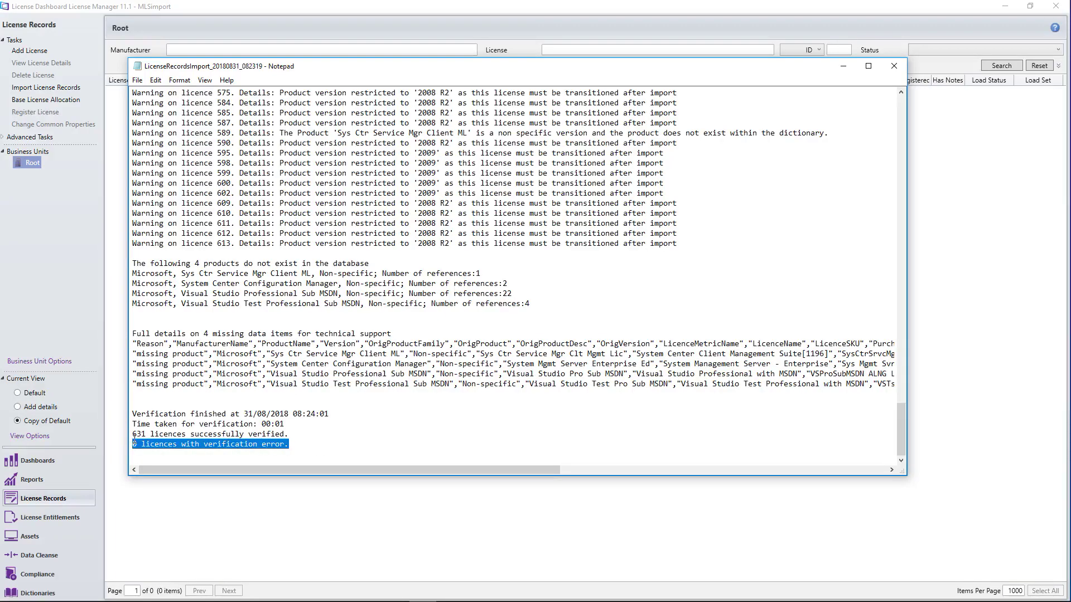
click(895, 67)
Step: Continue the license records import to completion, acknowledge the reported issues and close the import dialog
click(538, 365)
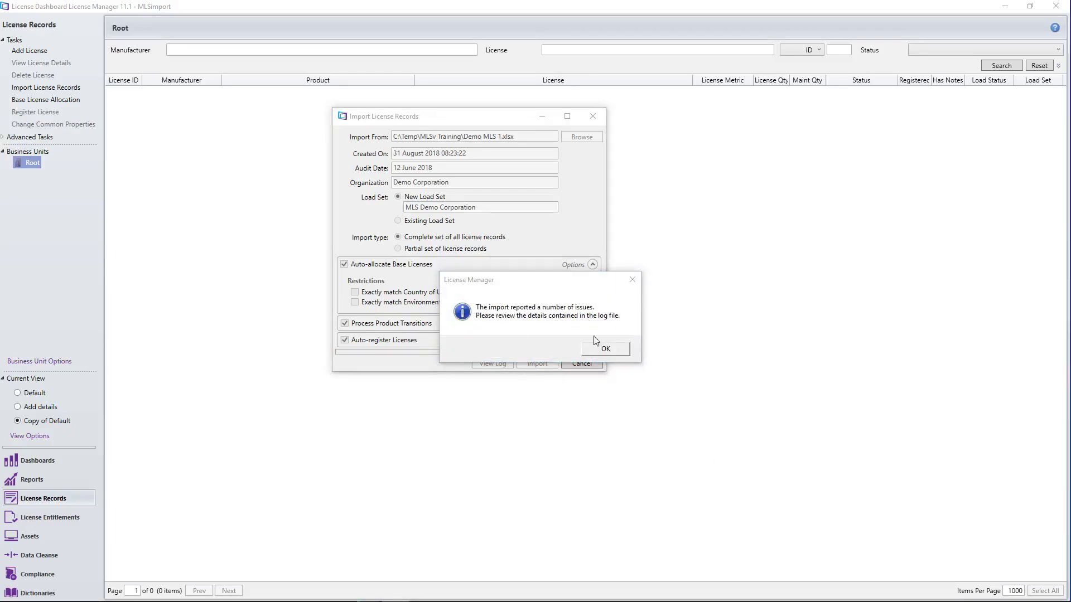
click(605, 349)
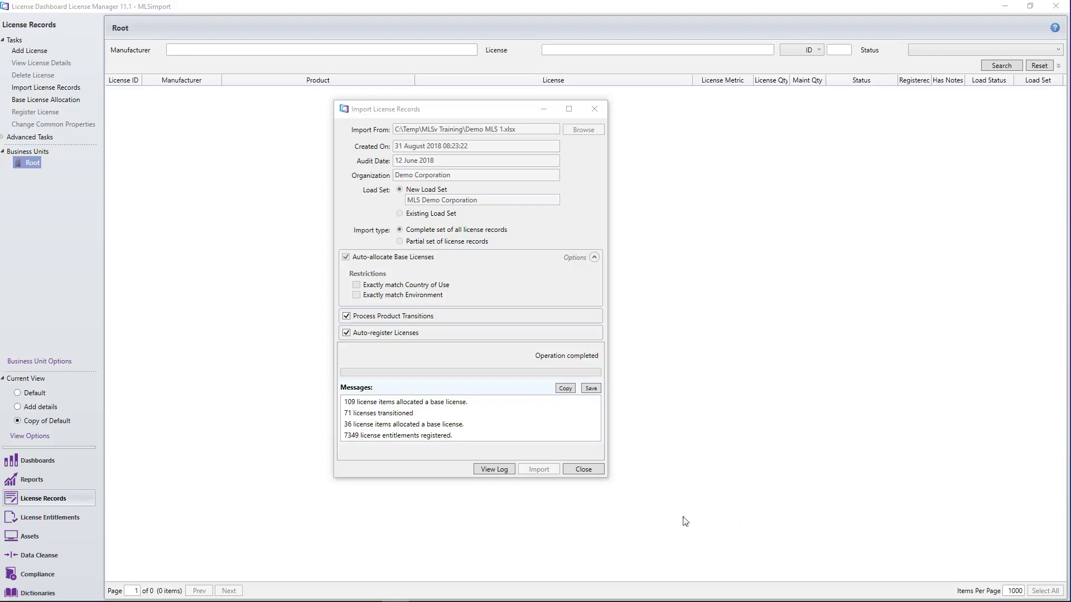
click(582, 470)
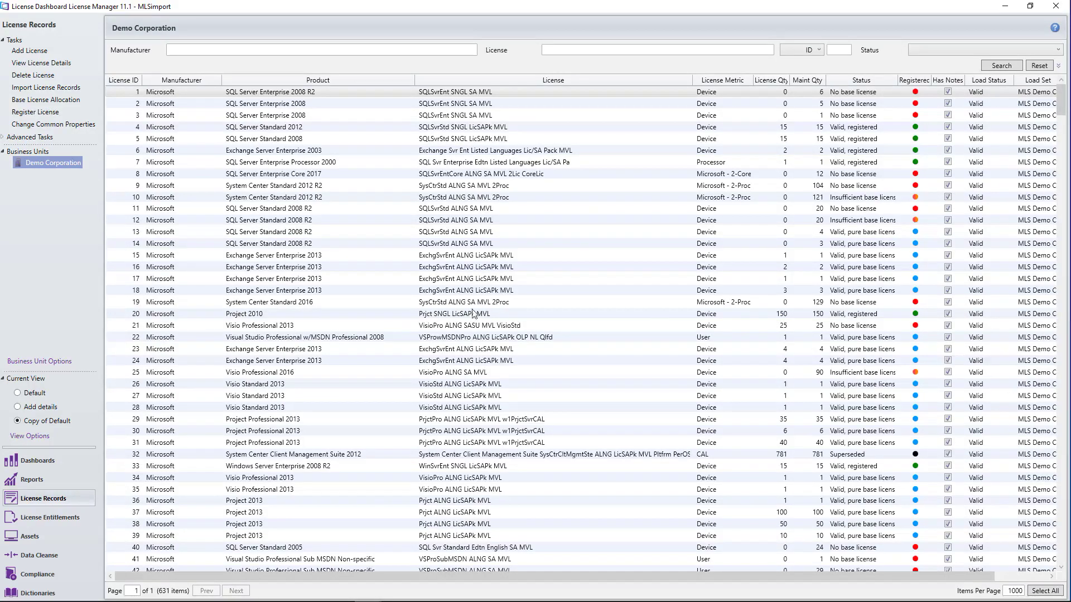
Step: Show the license records in the Default view and open the Exchange Server Enterprise 2003 record with license ID 6
click(45, 391)
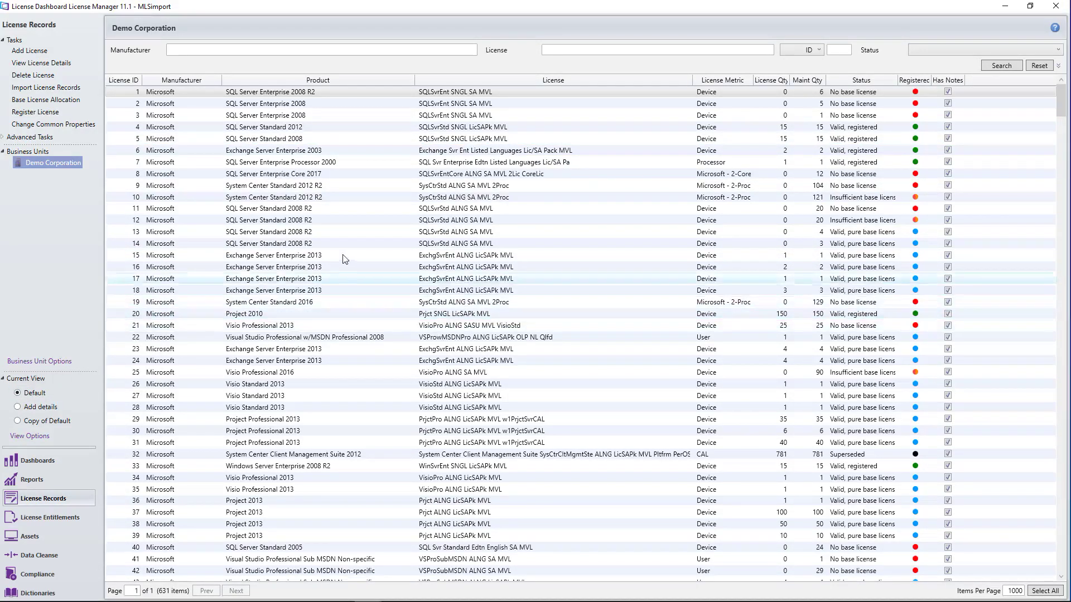
click(445, 154)
double_click(448, 154)
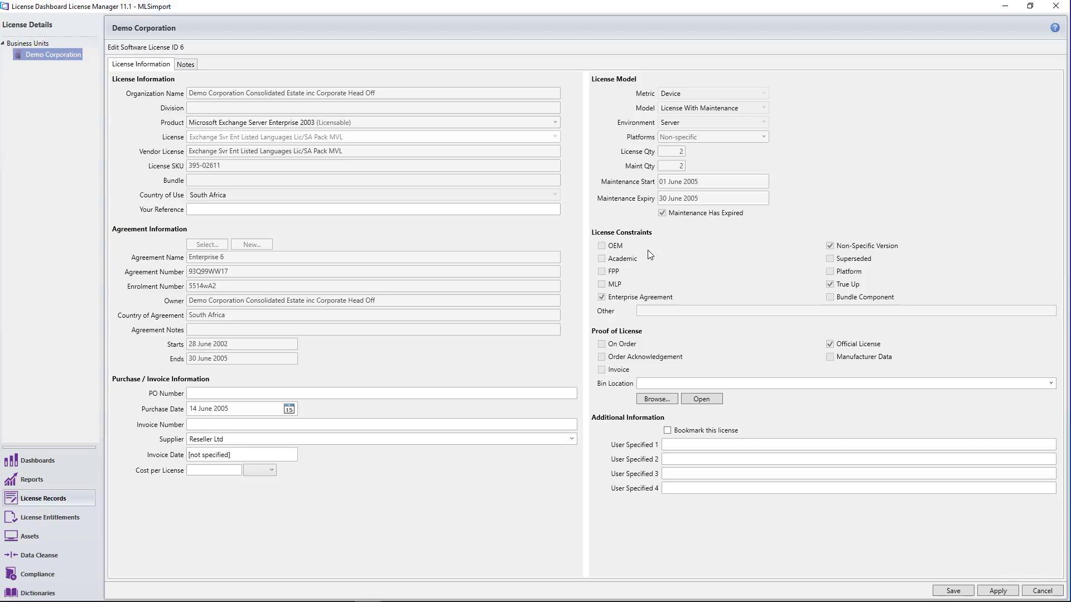
Step: Examine the import note stored with the license record and return to its license information
click(189, 65)
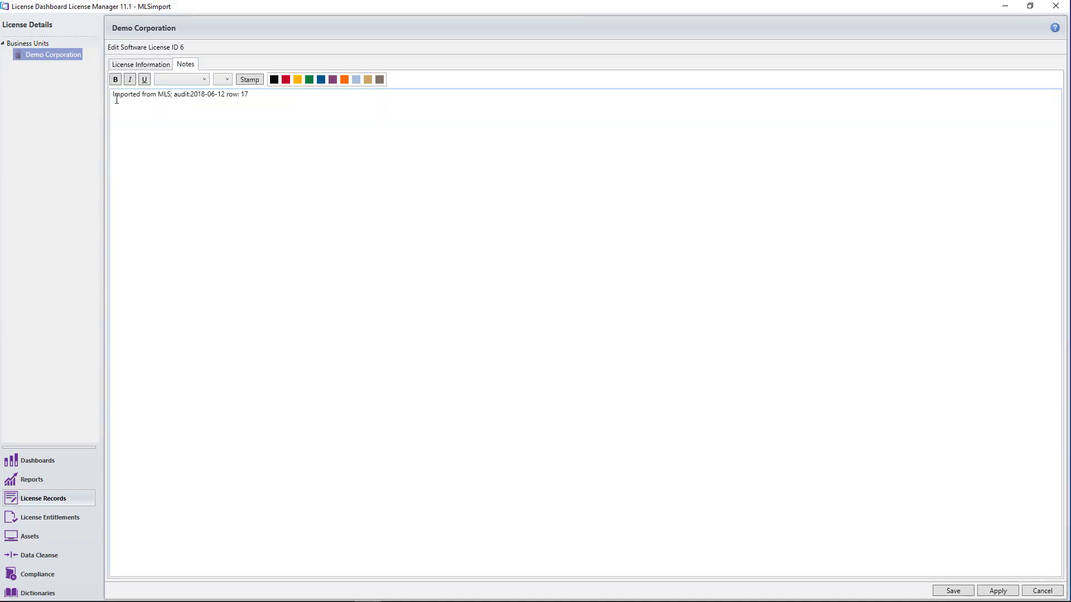
drag(115, 98, 263, 98)
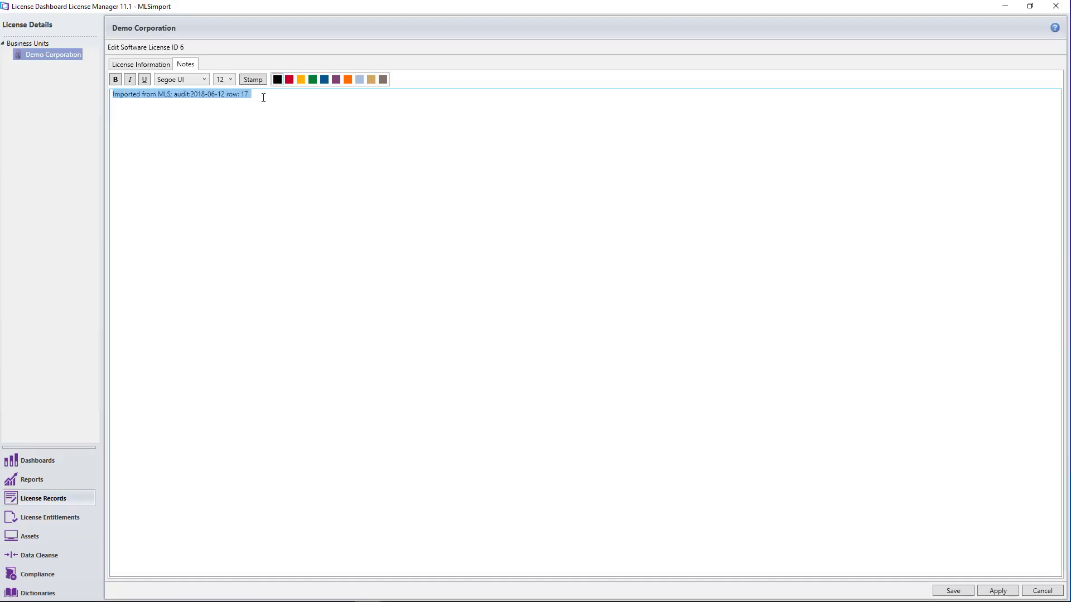
click(137, 65)
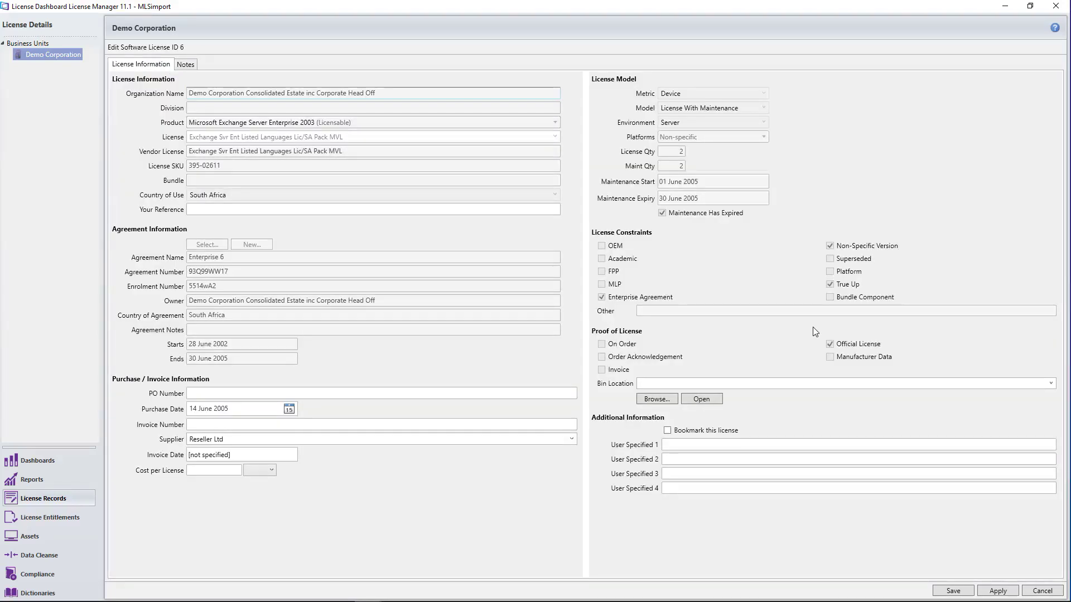
Step: Close the license record without saving, show the full search criteria and filter the license records to transitioned ones
click(1045, 593)
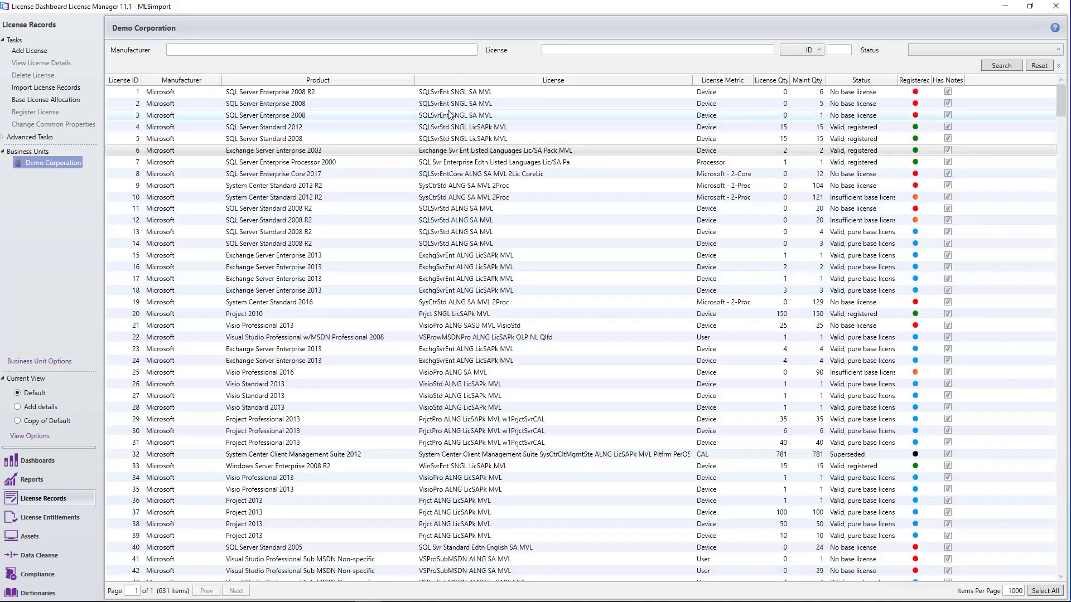
click(1058, 66)
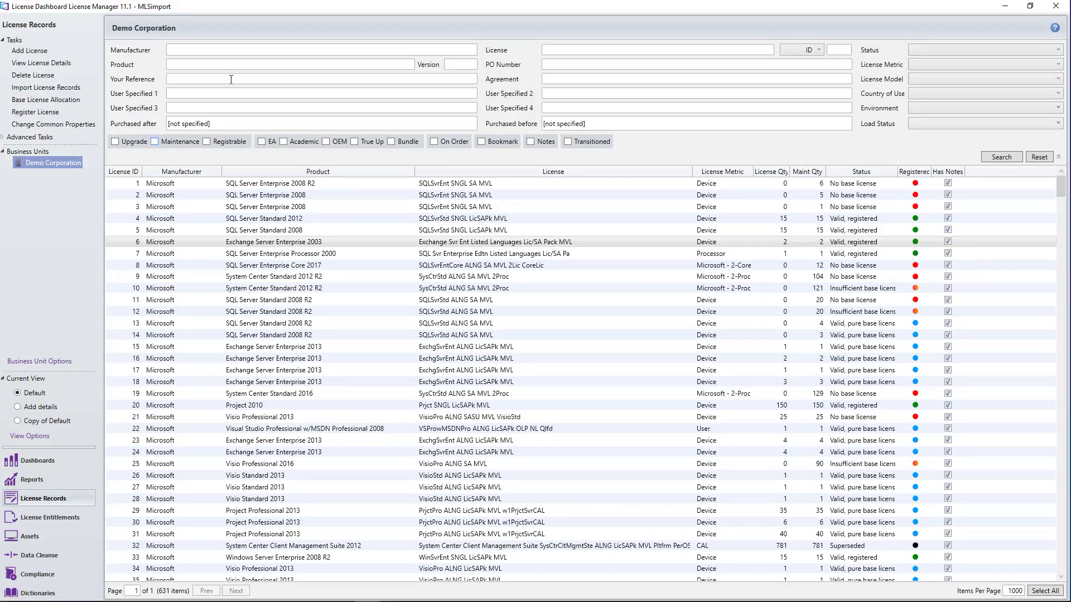
click(569, 143)
scroll(330, 279, down, 3)
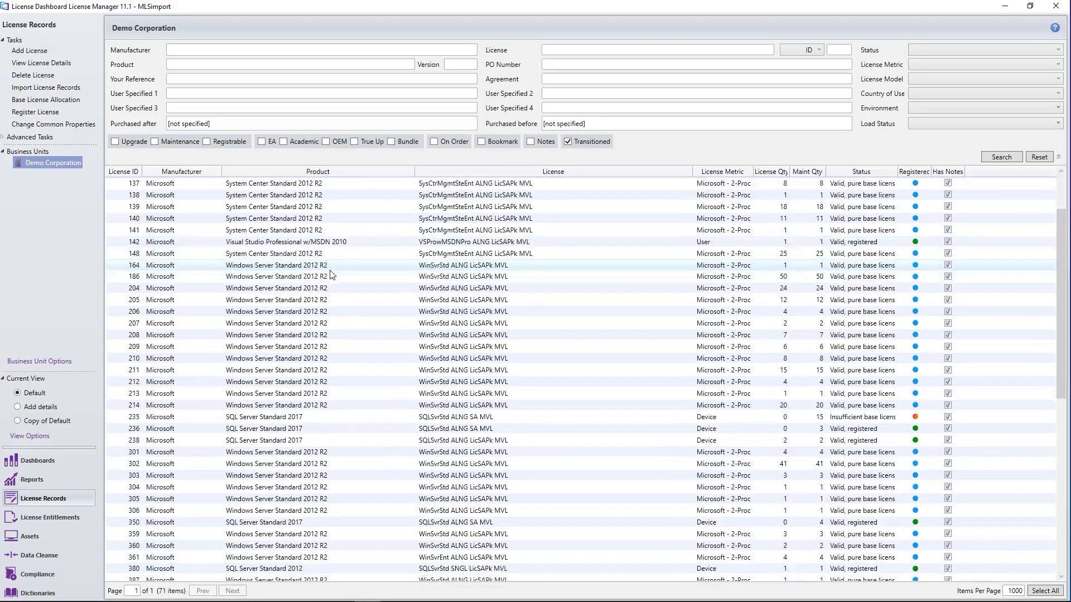
scroll(332, 282, down, 9)
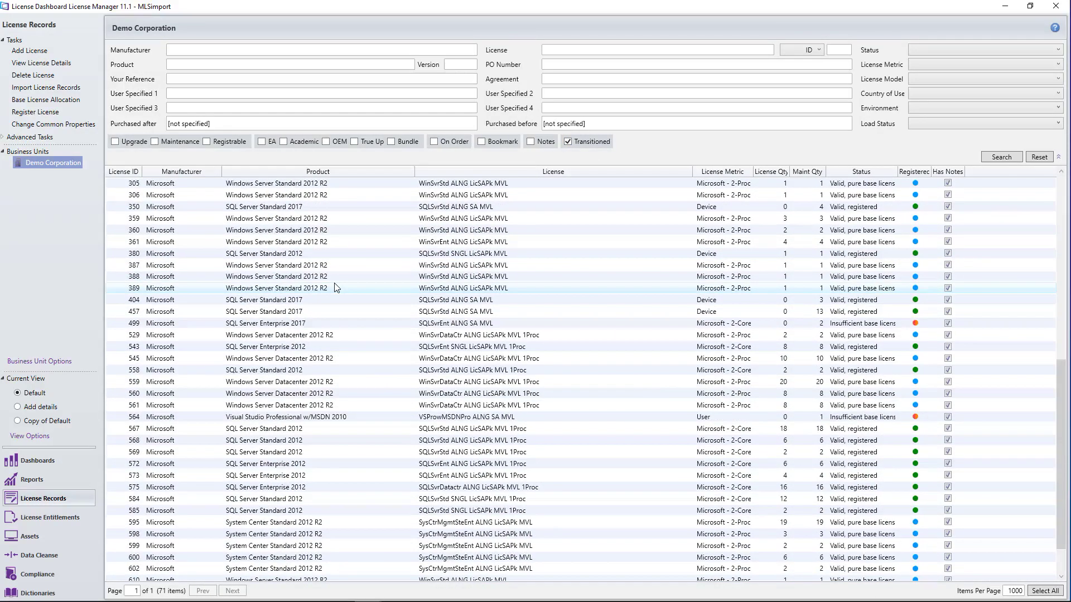
scroll(336, 286, down, 1)
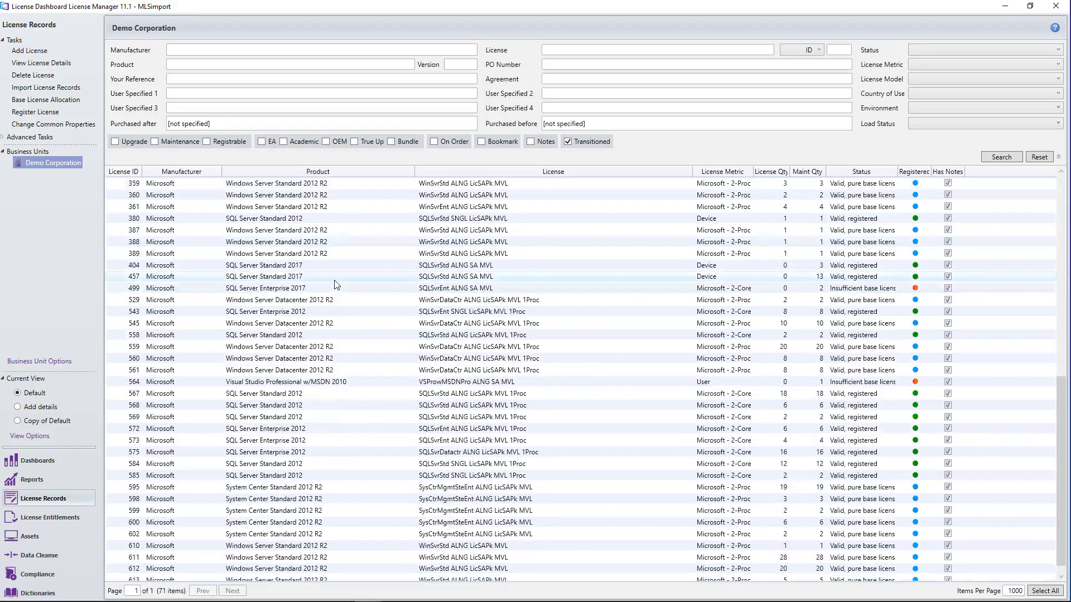
scroll(337, 285, down, 1)
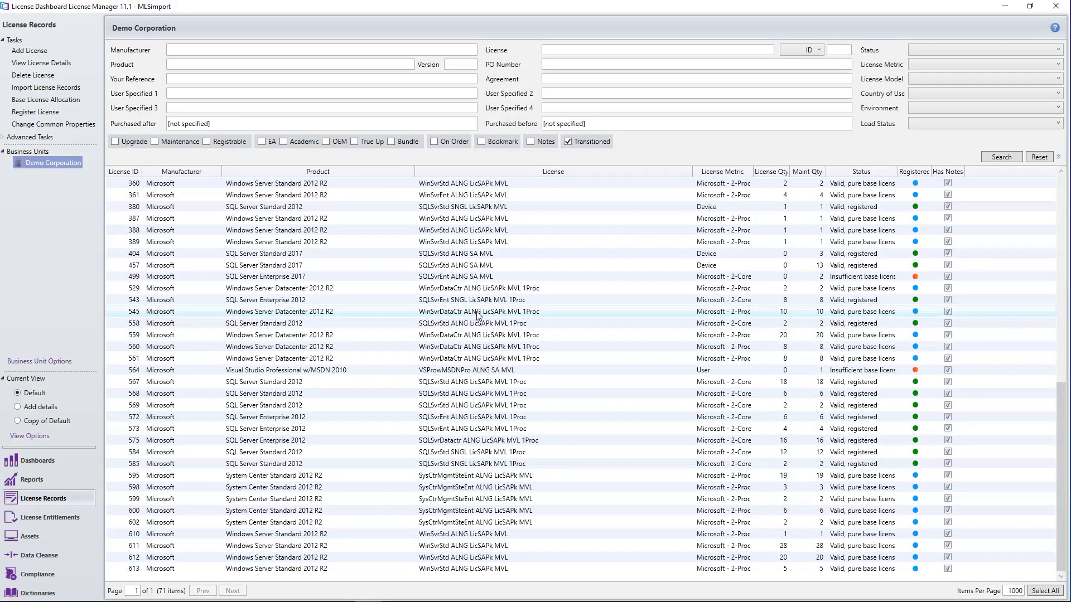
Step: Open the SQL Server Enterprise 2012 record with license ID 575, examine its transition note and close the record
double_click(484, 442)
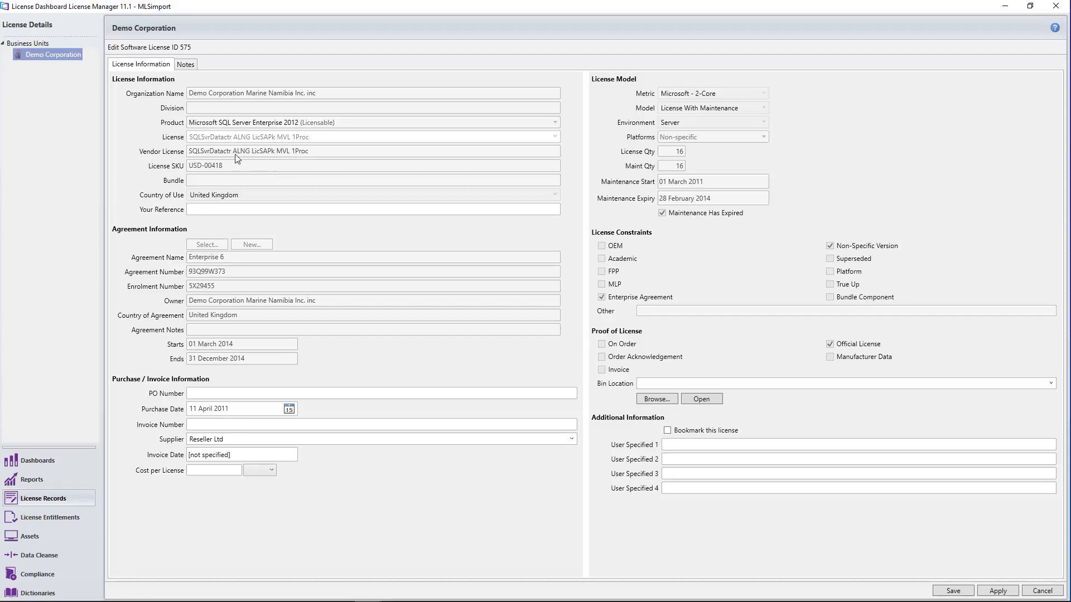
click(186, 65)
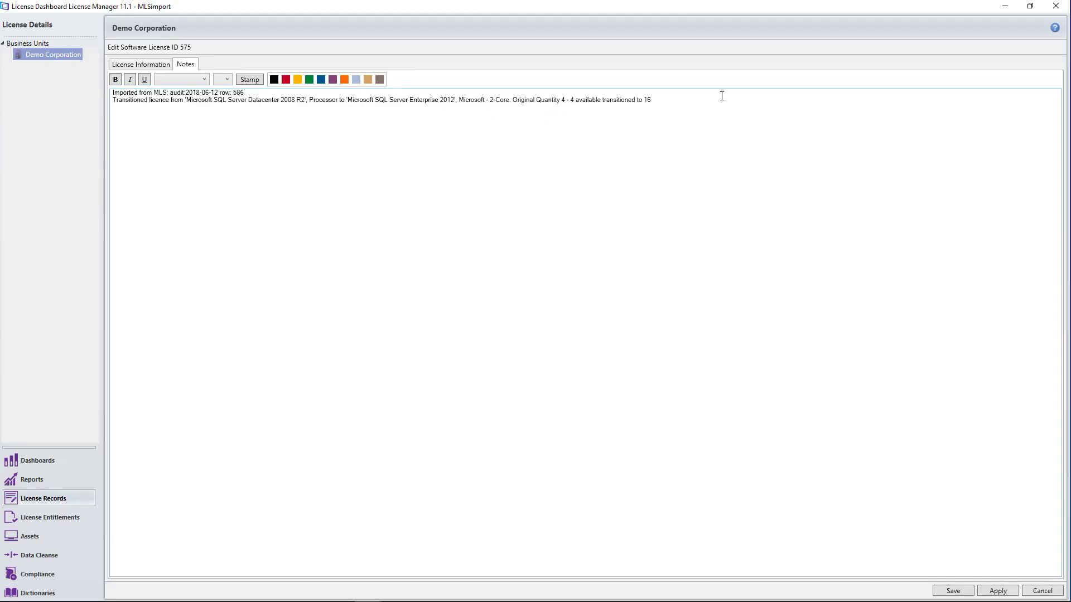
click(148, 64)
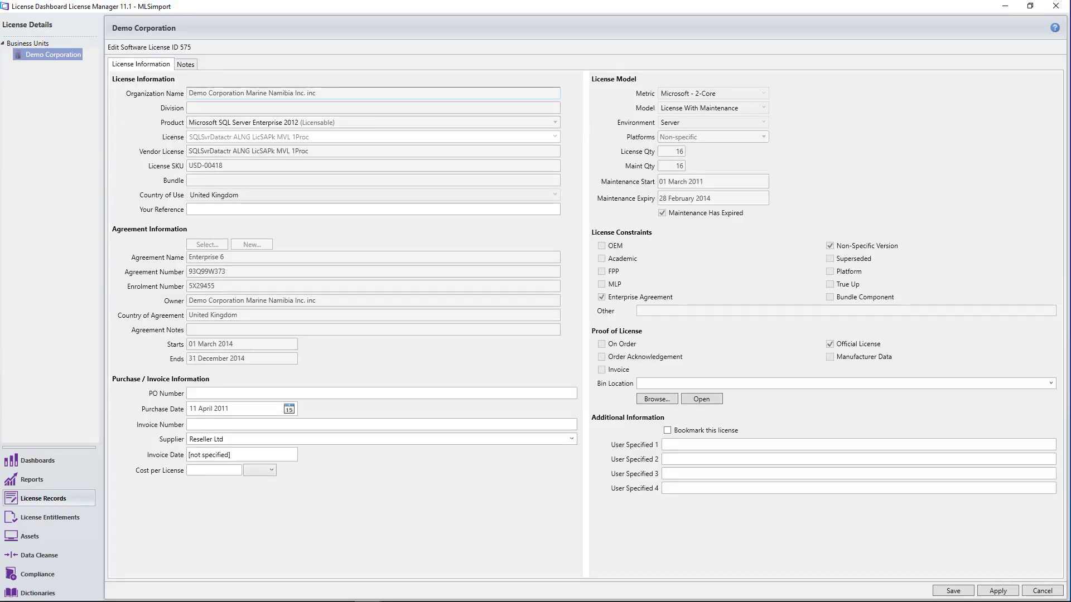
click(396, 601)
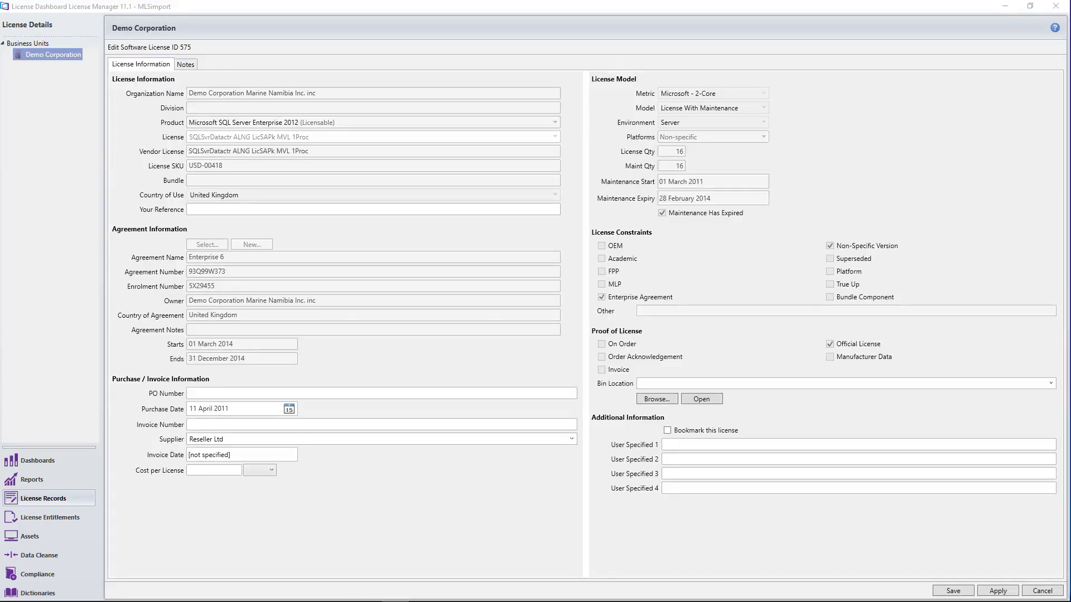
click(953, 590)
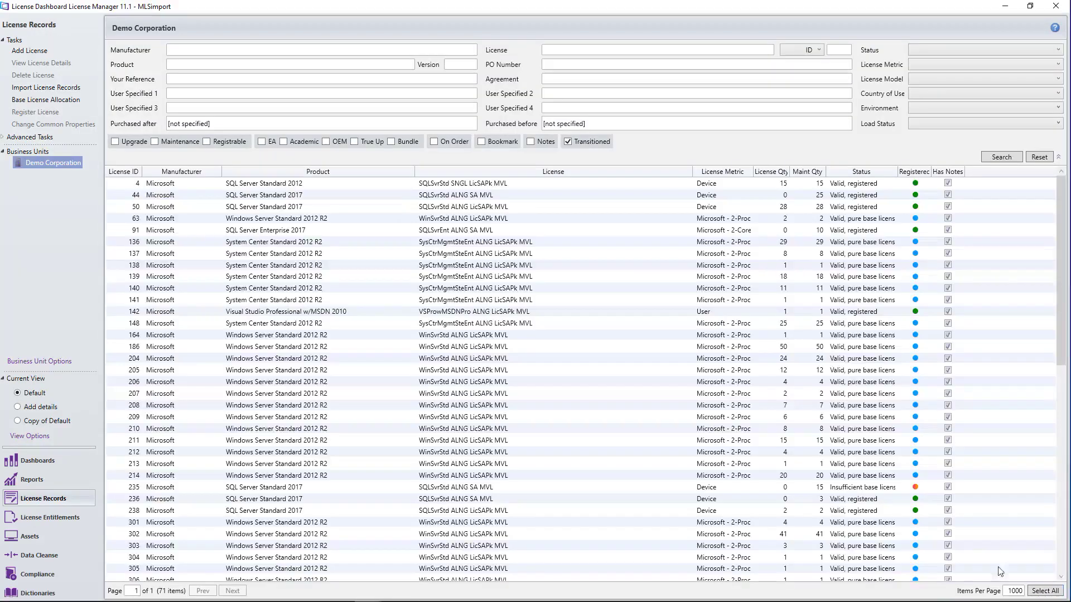
Step: Remove the Transitioned filter and filter the records by status, first No base license and then Insufficient base licenses
click(568, 141)
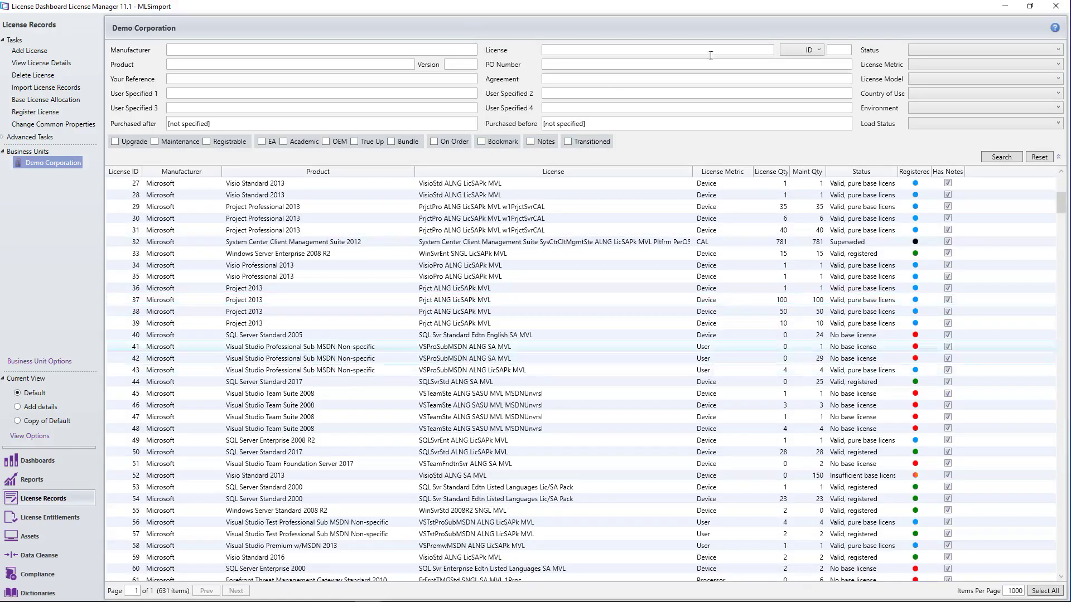
click(937, 50)
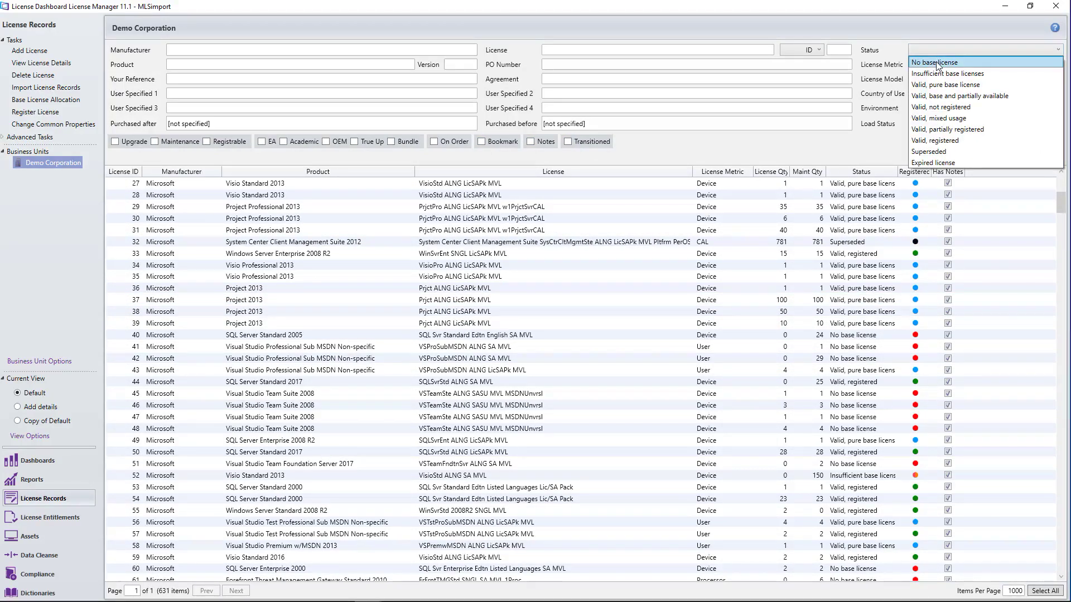
click(936, 62)
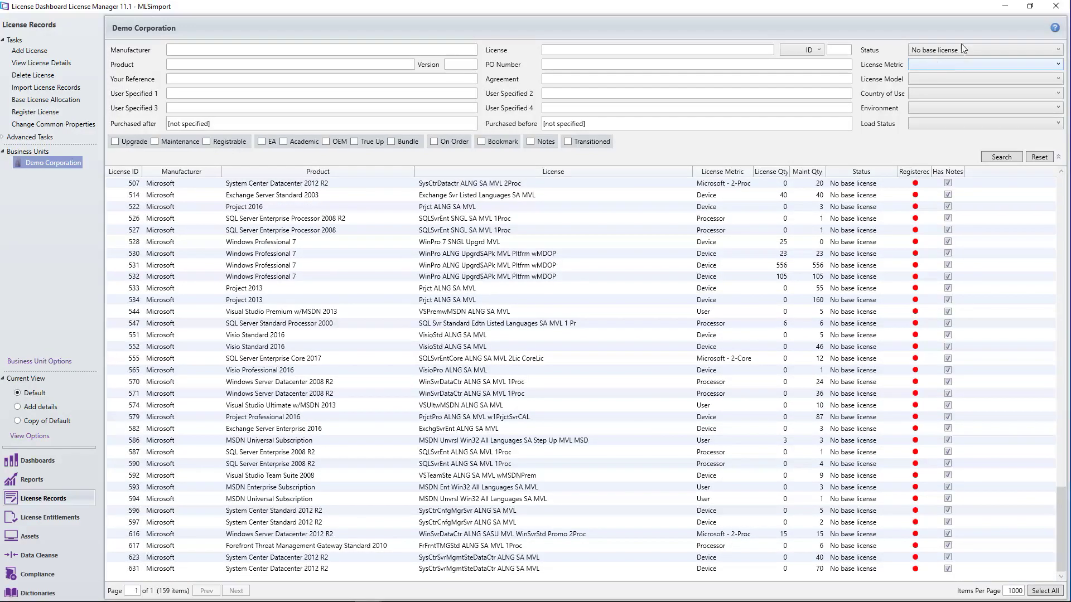
click(960, 50)
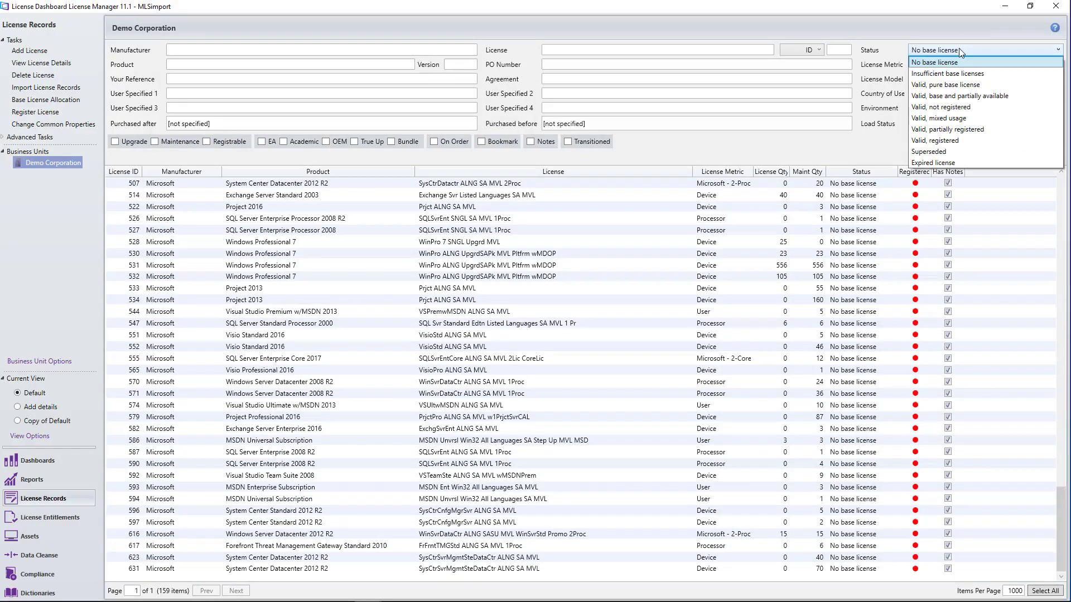
click(937, 73)
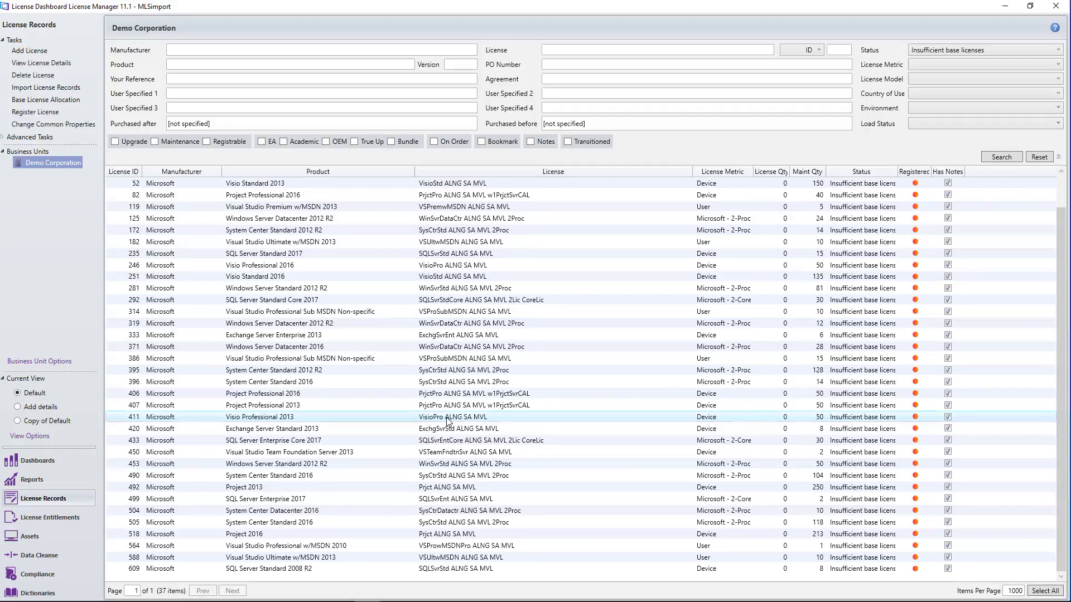
Step: Open the Visio Professional 2013 record with license ID 411, examine its base license allocation and start date, and close the record
click(831, 420)
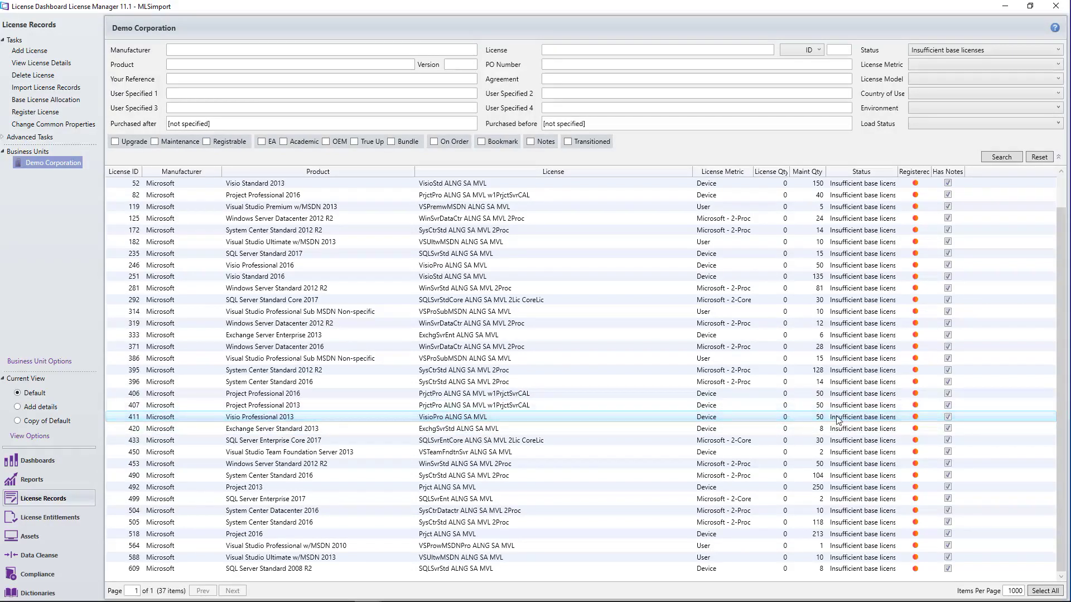
double_click(618, 420)
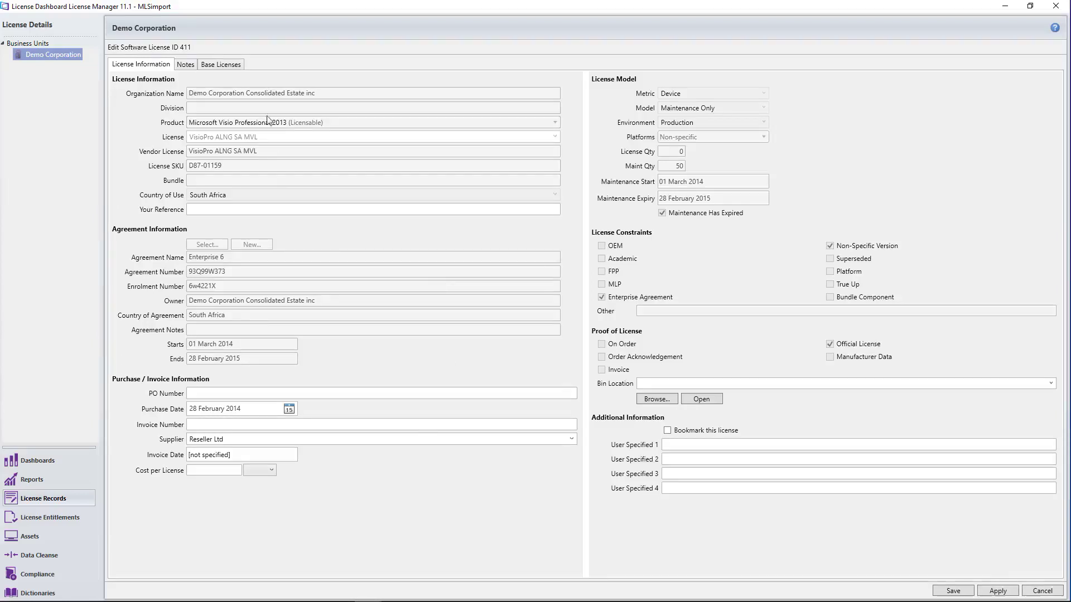
click(218, 65)
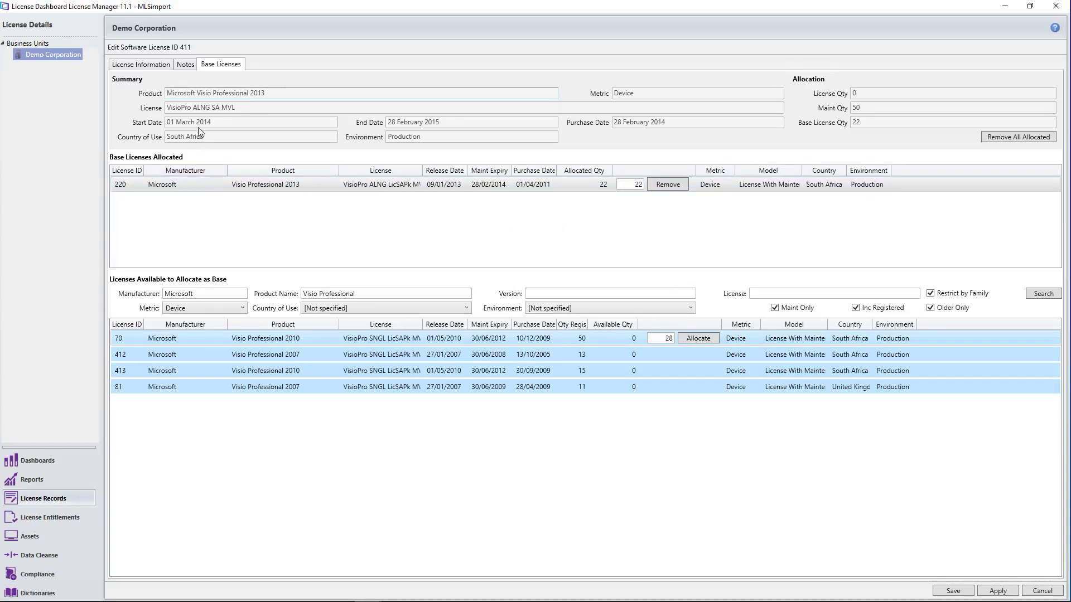
drag(219, 124, 141, 129)
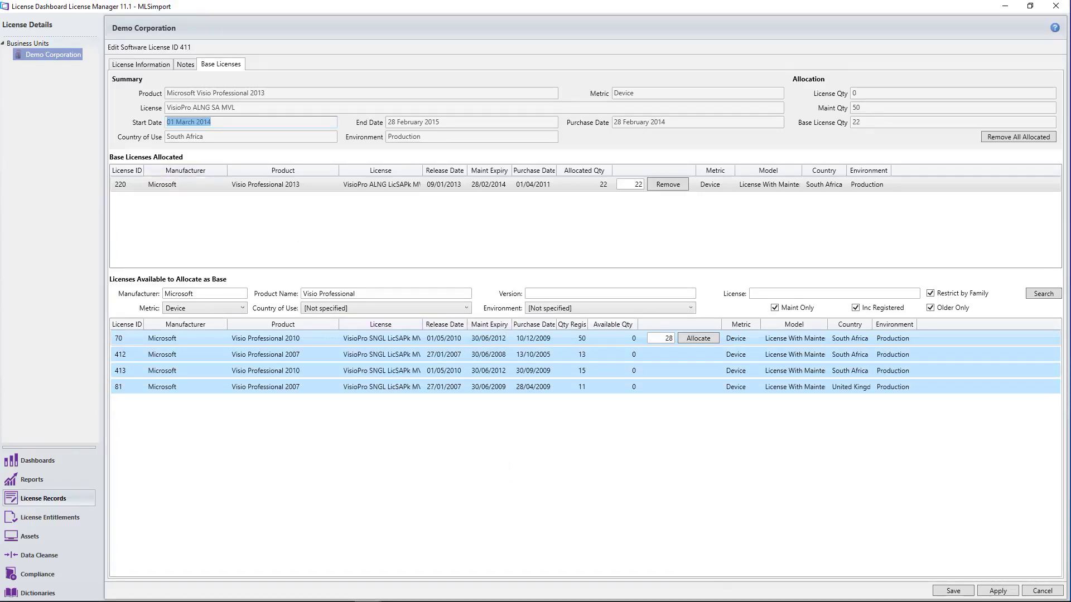
click(1056, 593)
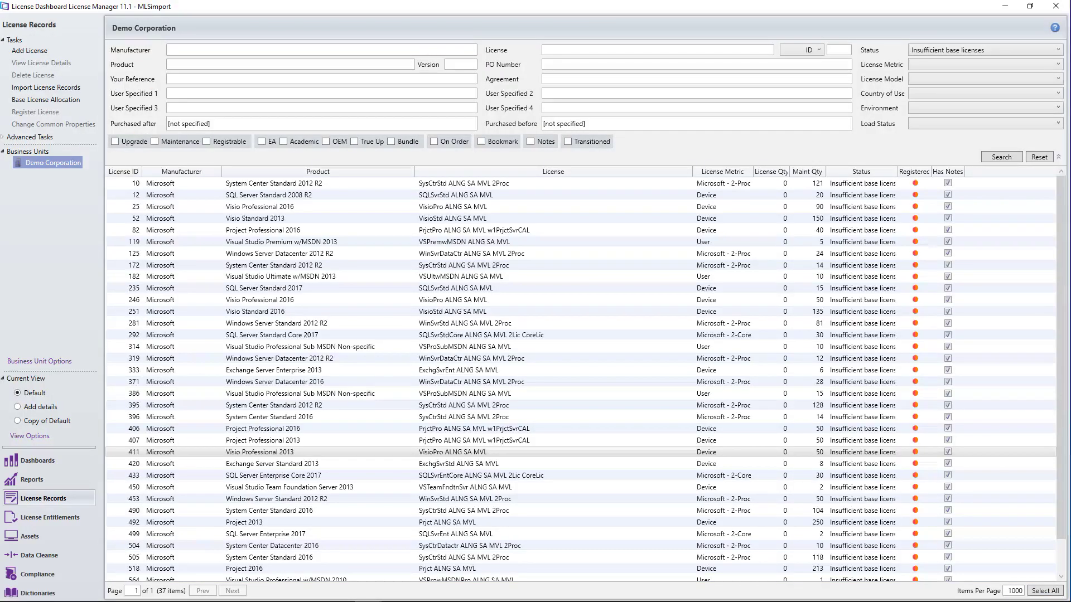
Step: Reset the record filters and choose Demo MLS 2.xlsx as the source file for a new license records import
click(1040, 158)
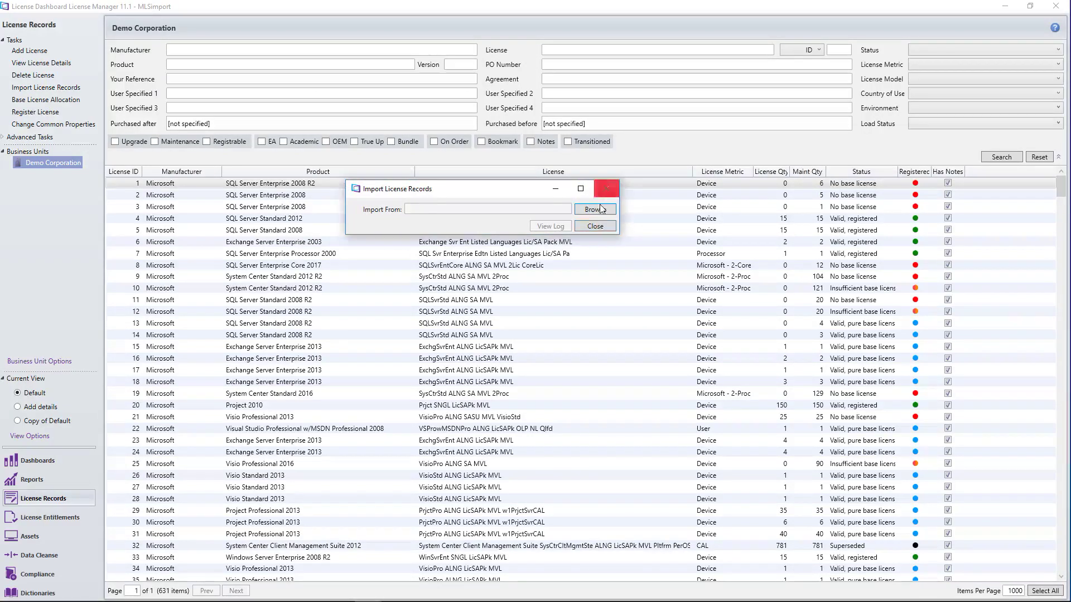
click(595, 209)
double_click(488, 136)
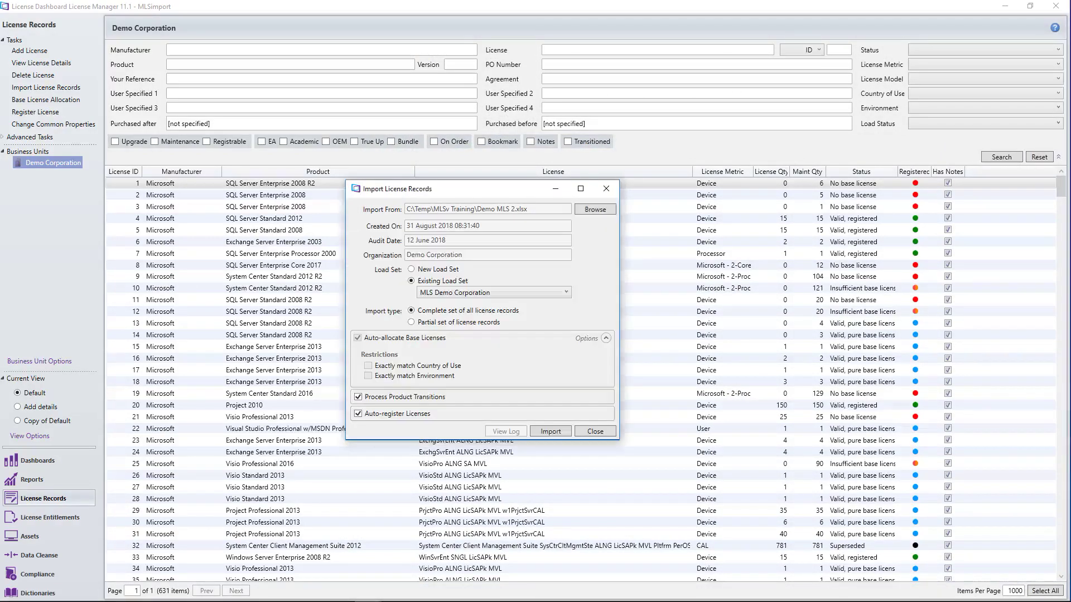
Step: Verify and import the file as a complete set into the existing MLS Demo Corporation load set, acknowledging the reported issues and closing the import dialog
click(554, 431)
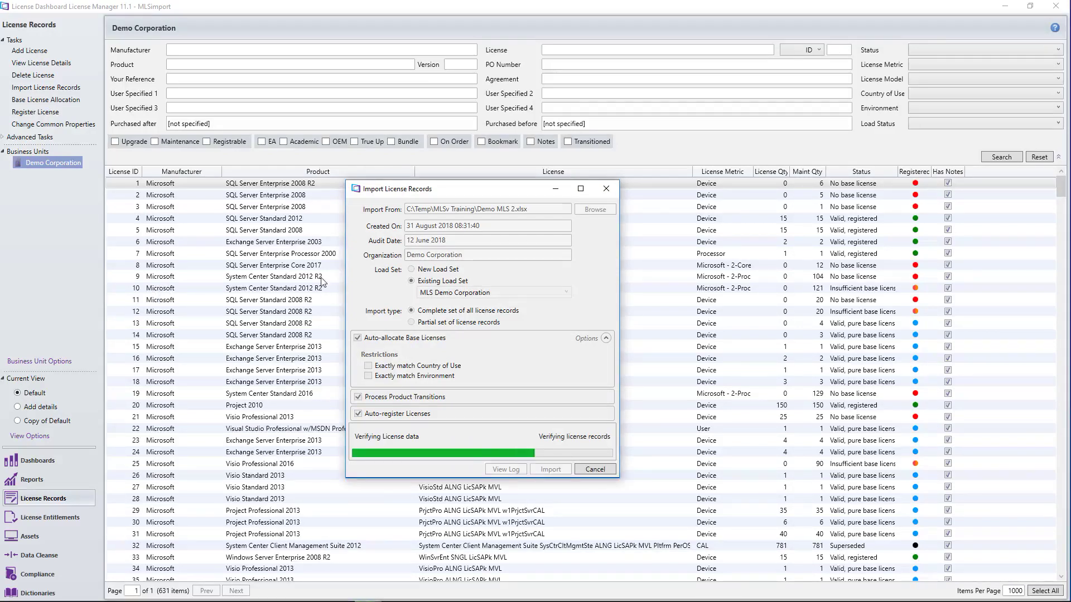
click(699, 350)
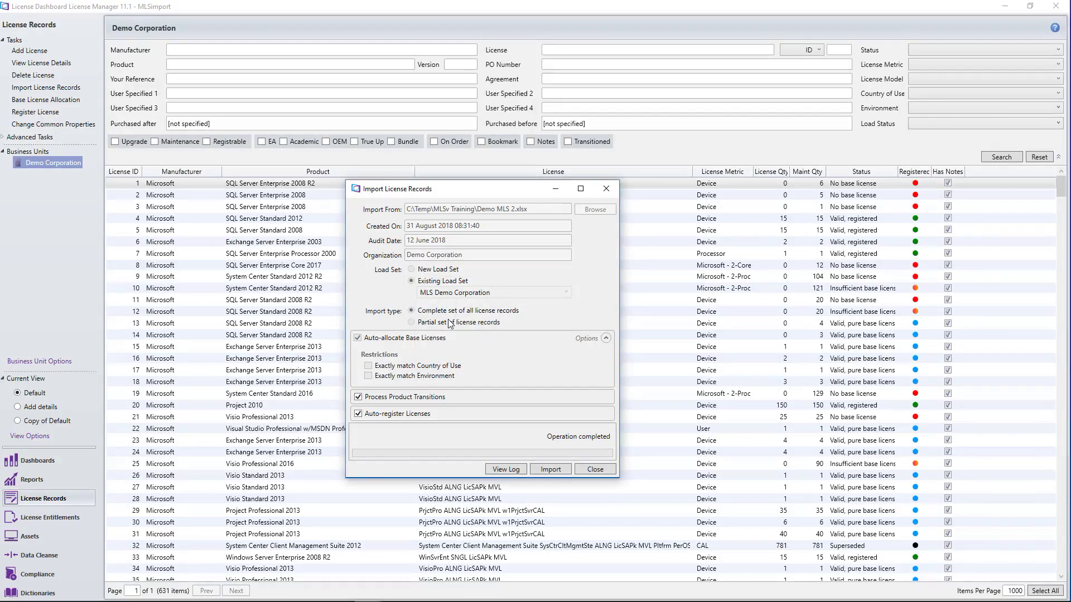
click(552, 470)
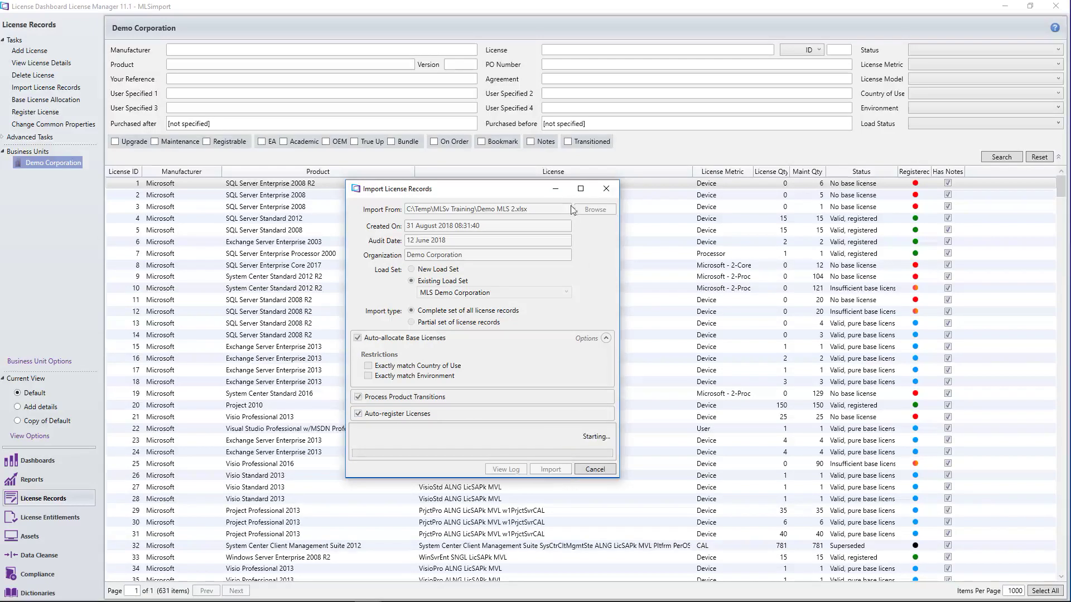
drag(521, 192, 542, 126)
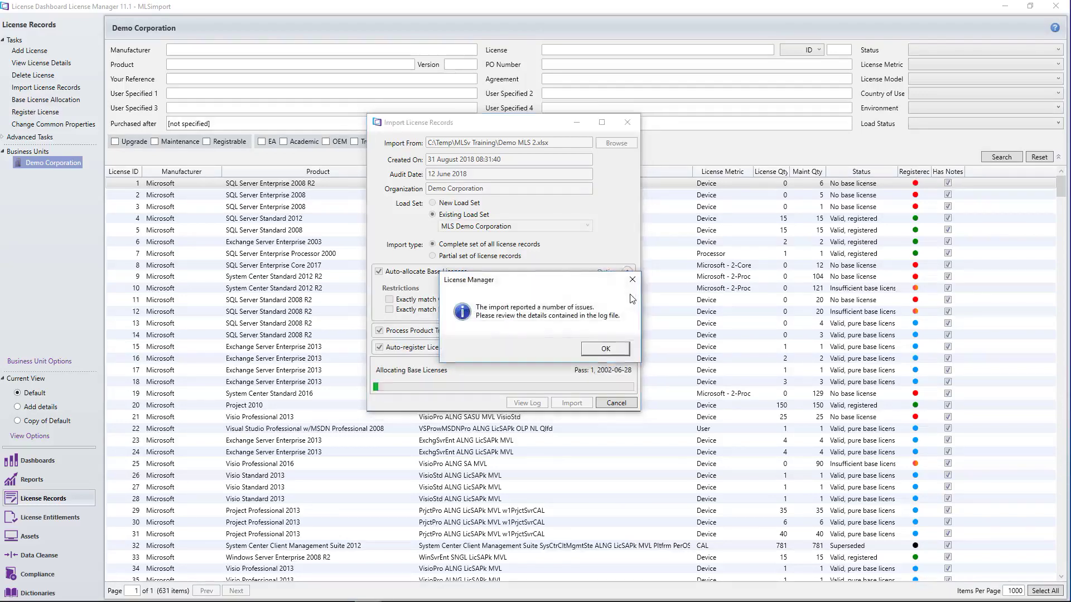
click(606, 348)
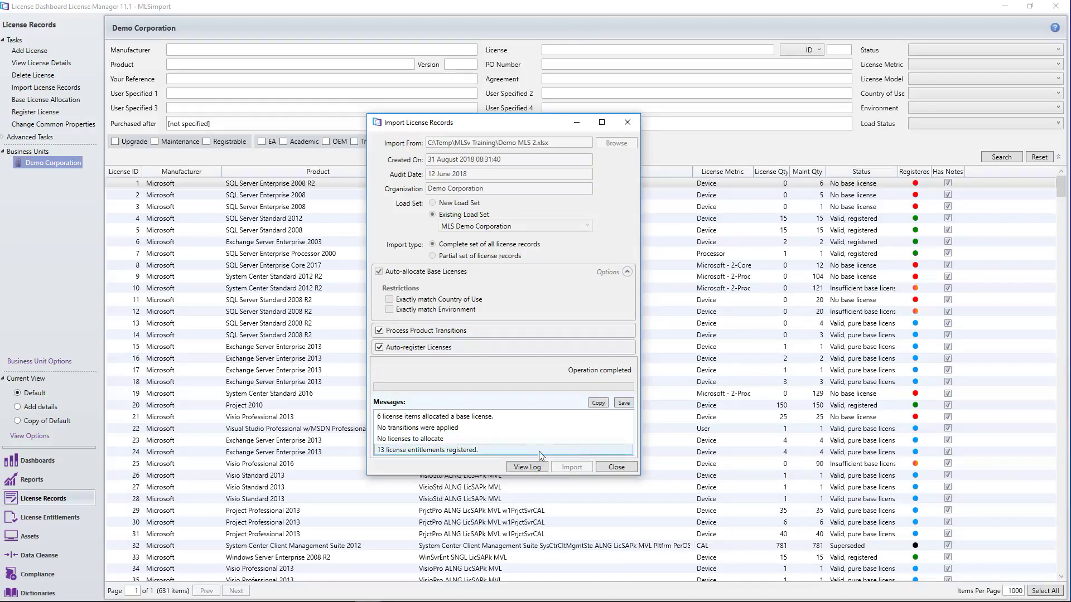
click(616, 467)
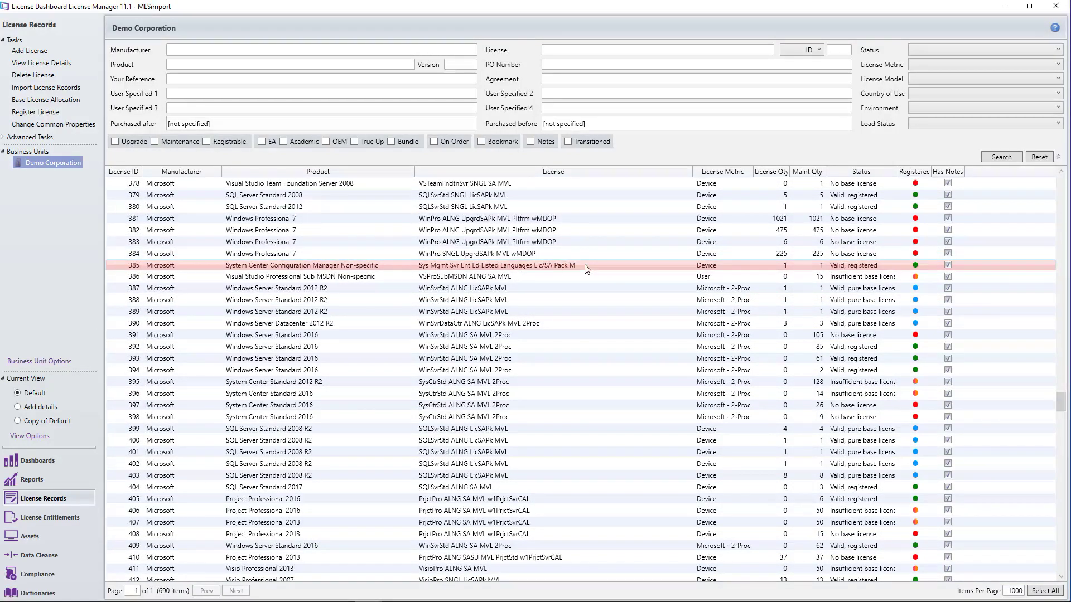
Step: Sort the license records by descending license ID to view the newest ones and filter the list to the Removed load status
click(119, 172)
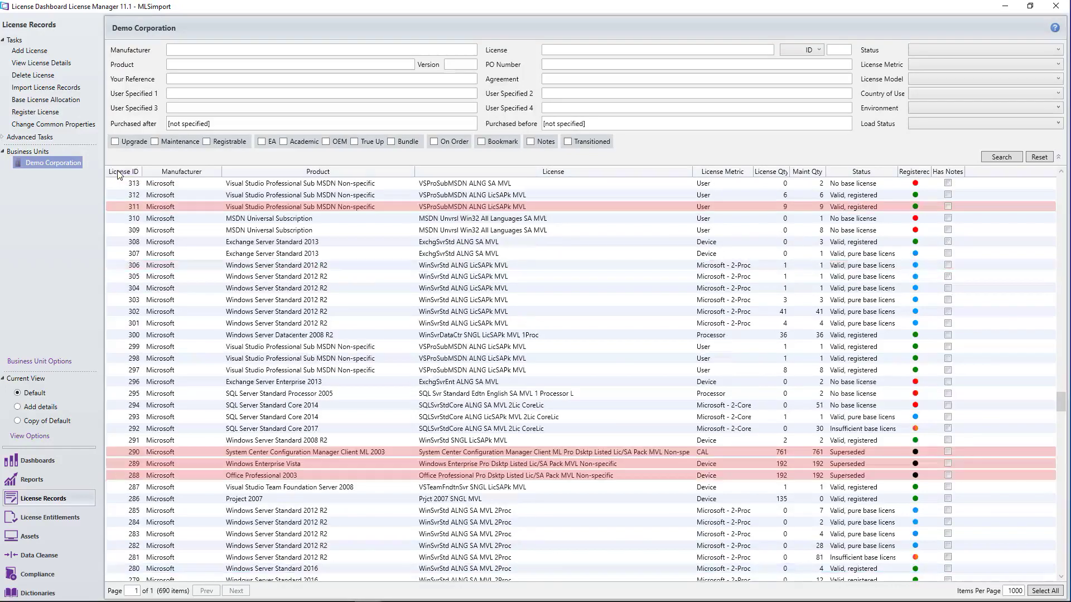
click(119, 172)
click(119, 173)
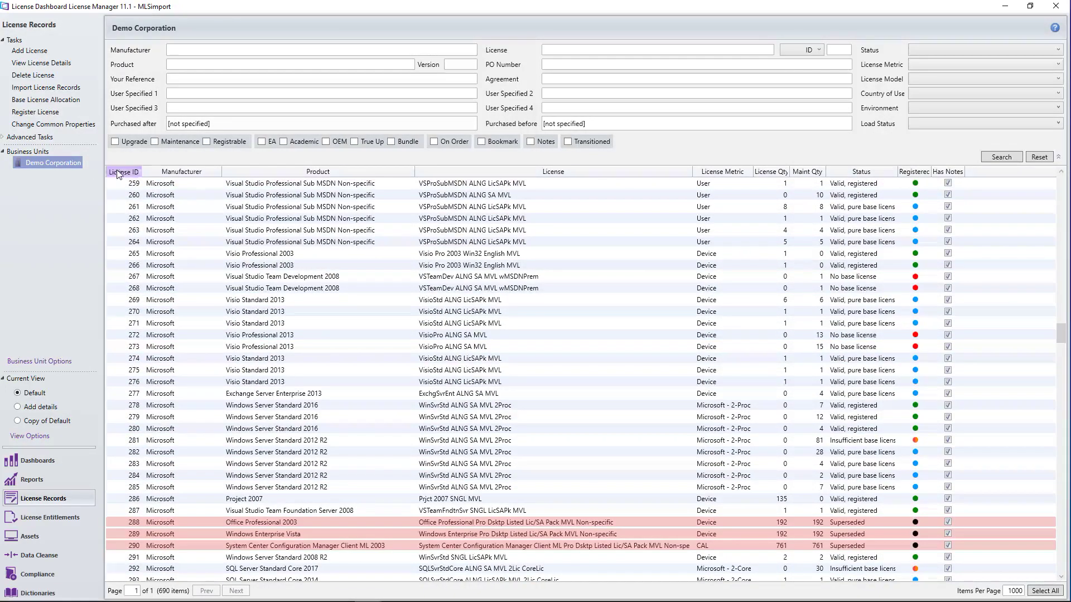
click(119, 172)
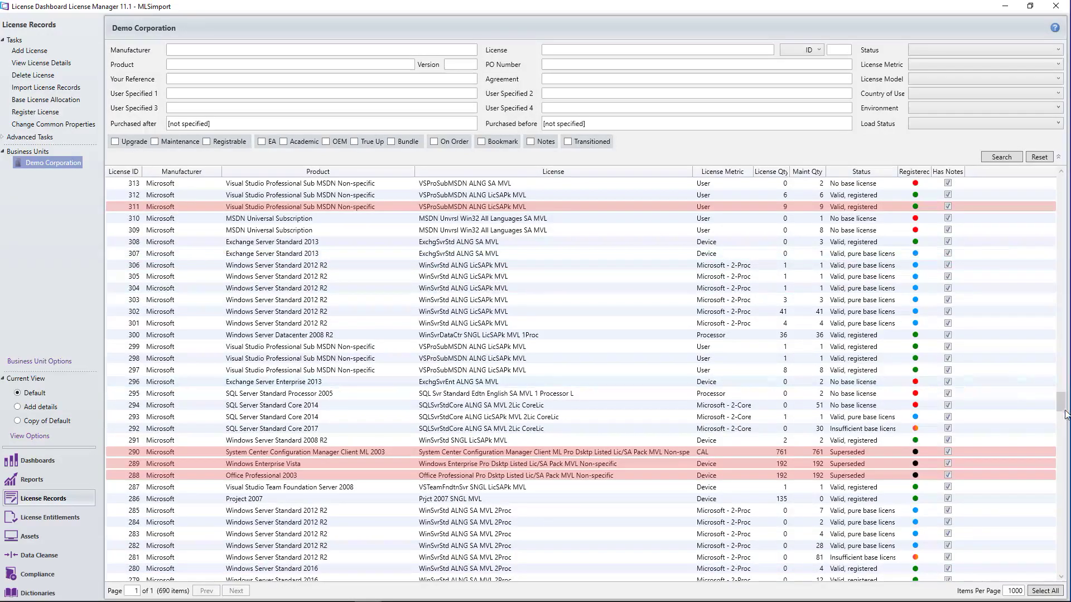
drag(1062, 402, 1062, 184)
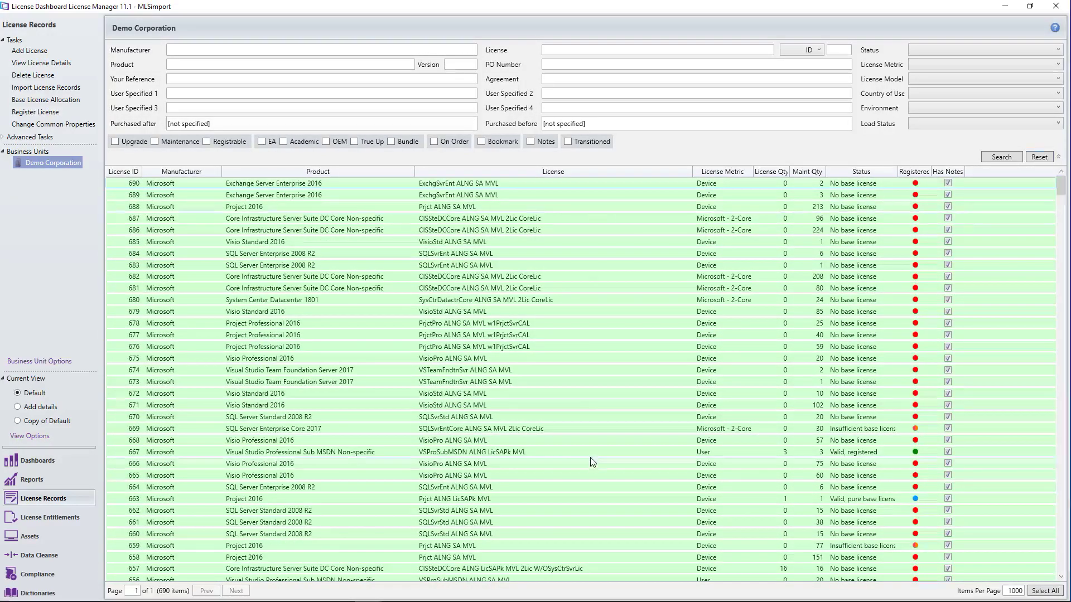
click(926, 125)
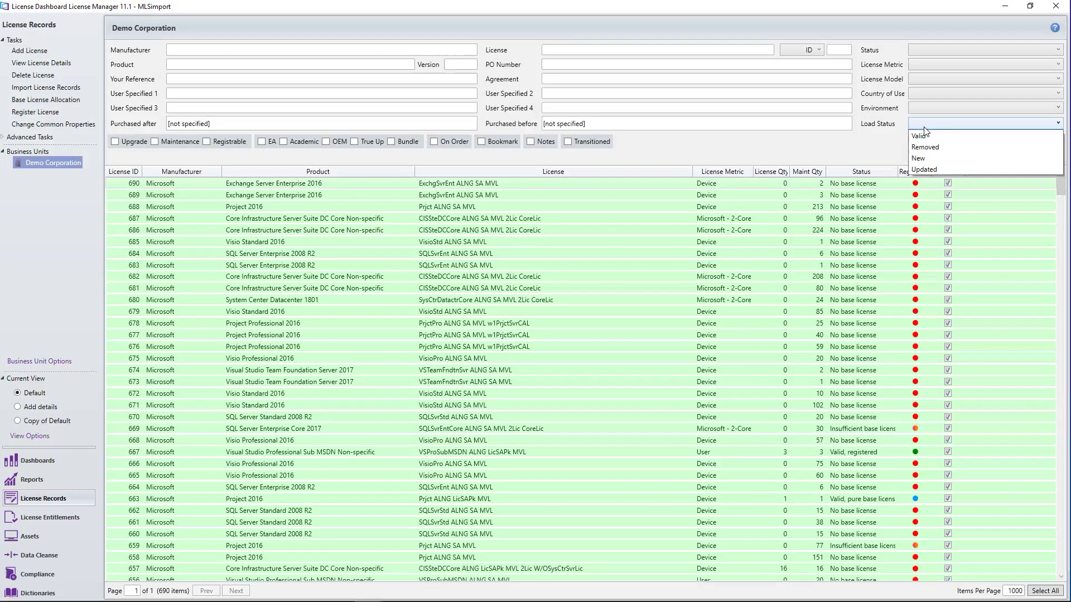
click(944, 150)
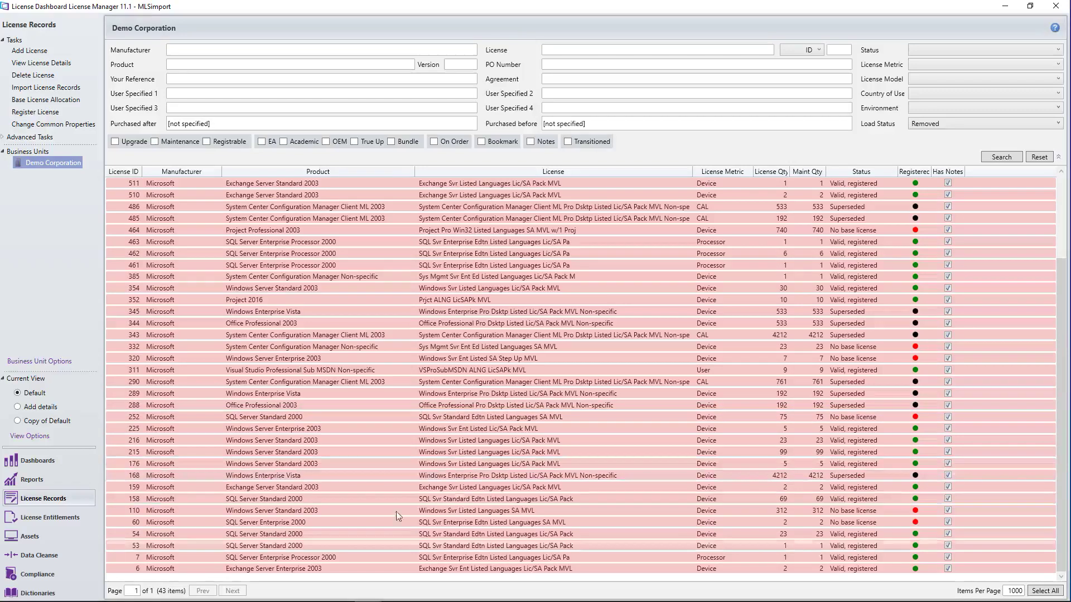
Step: Start a new record view named "removed" and add the Agreement Number column to it
click(24, 438)
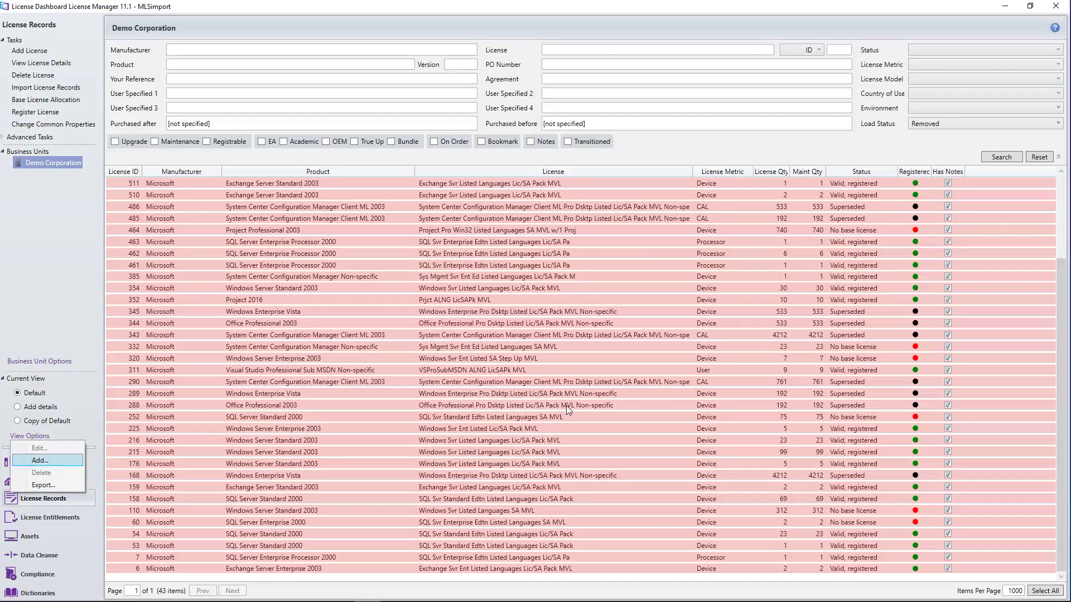
click(32, 460)
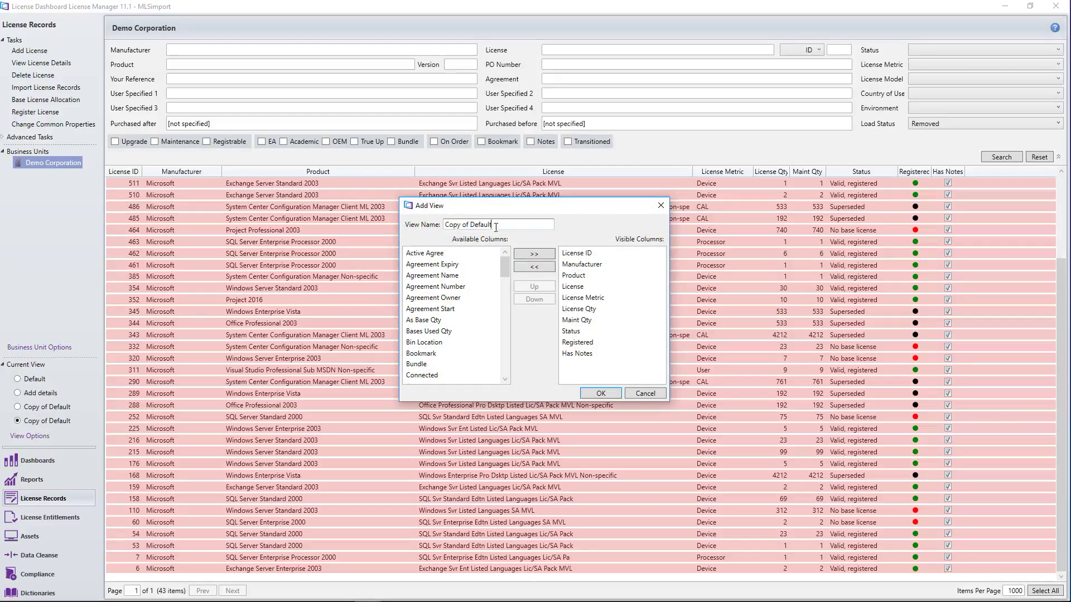
drag(491, 224, 404, 237)
text(renm)
scroll(505, 269, down, 1)
scroll(506, 268, up, 1)
click(470, 288)
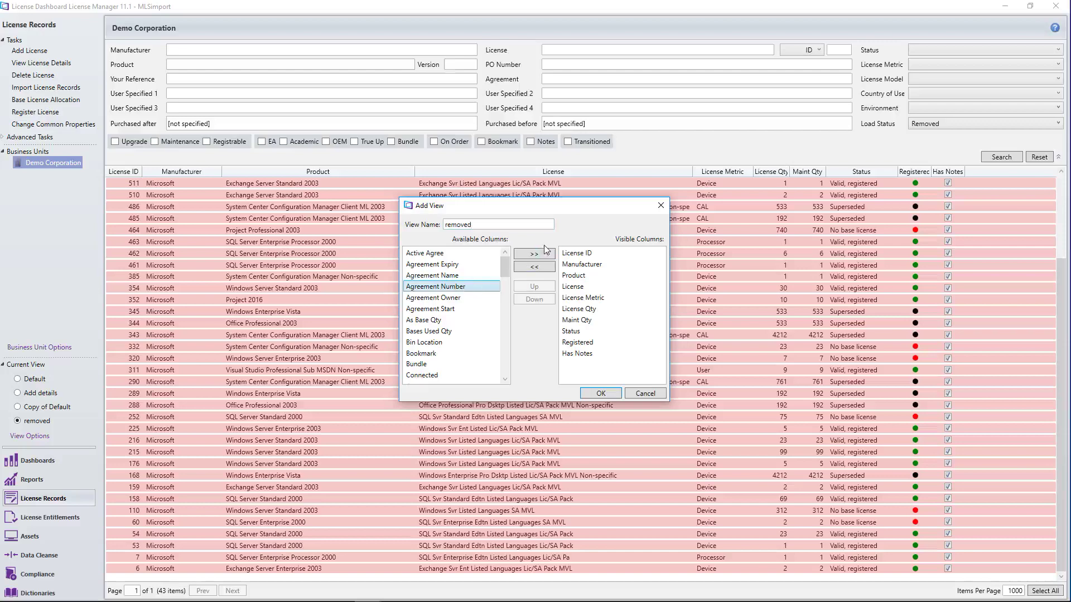
click(533, 254)
Step: Find the Agreement Expiry column among the available columns and add it to the new view
drag(508, 273, 506, 283)
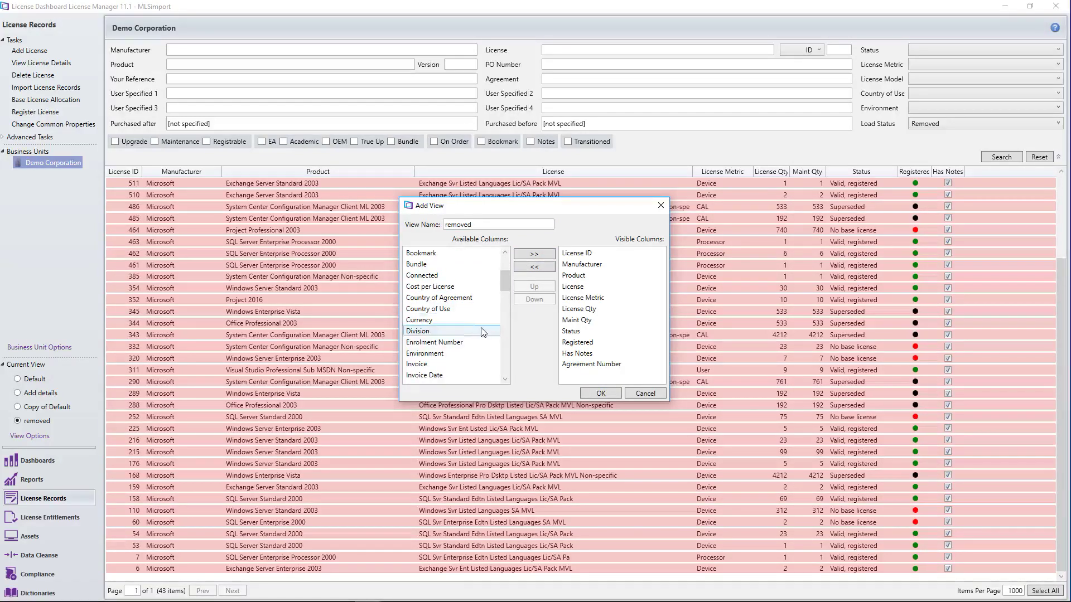
scroll(480, 331, down, 6)
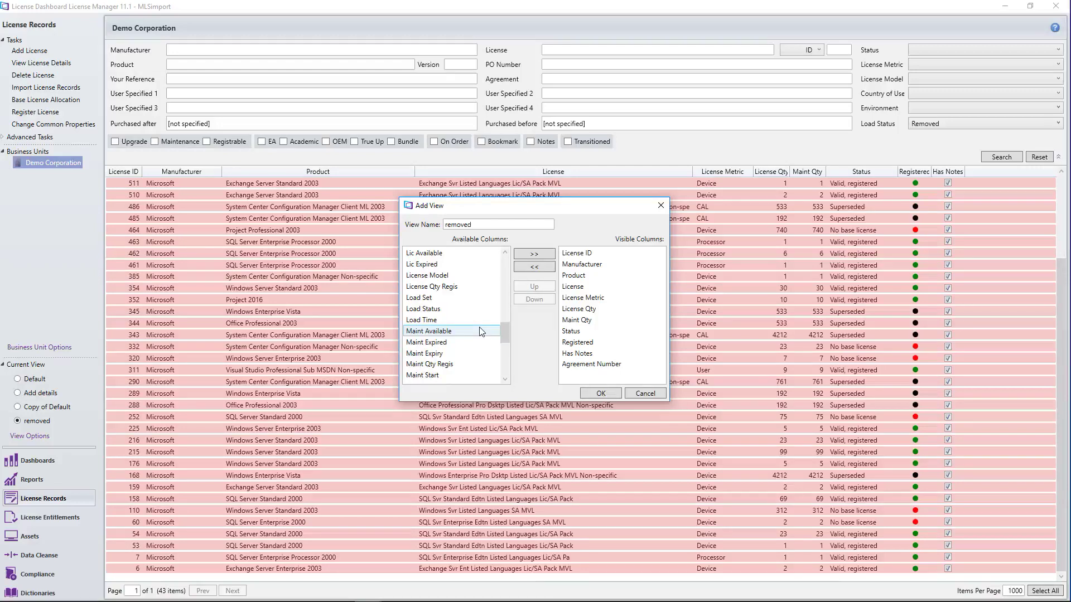
scroll(470, 347, up, 5)
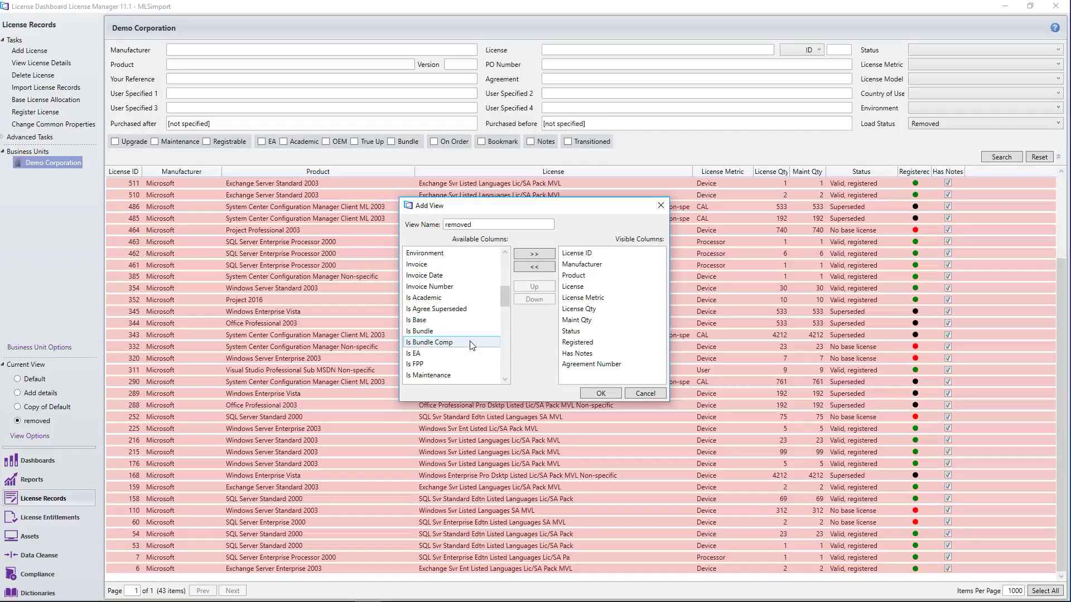
scroll(471, 344, up, 4)
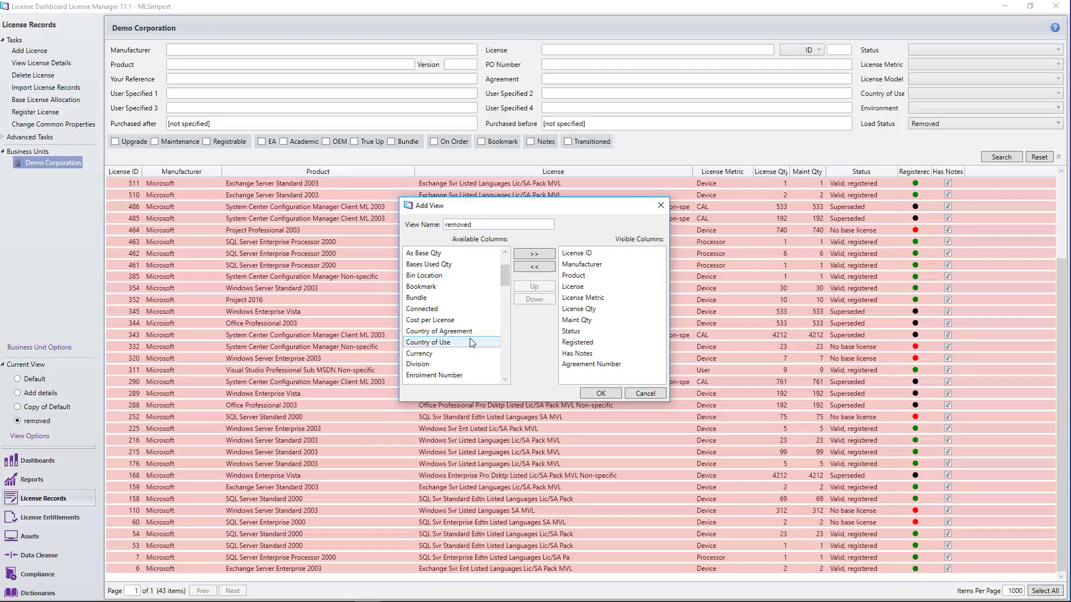
scroll(472, 342, up, 2)
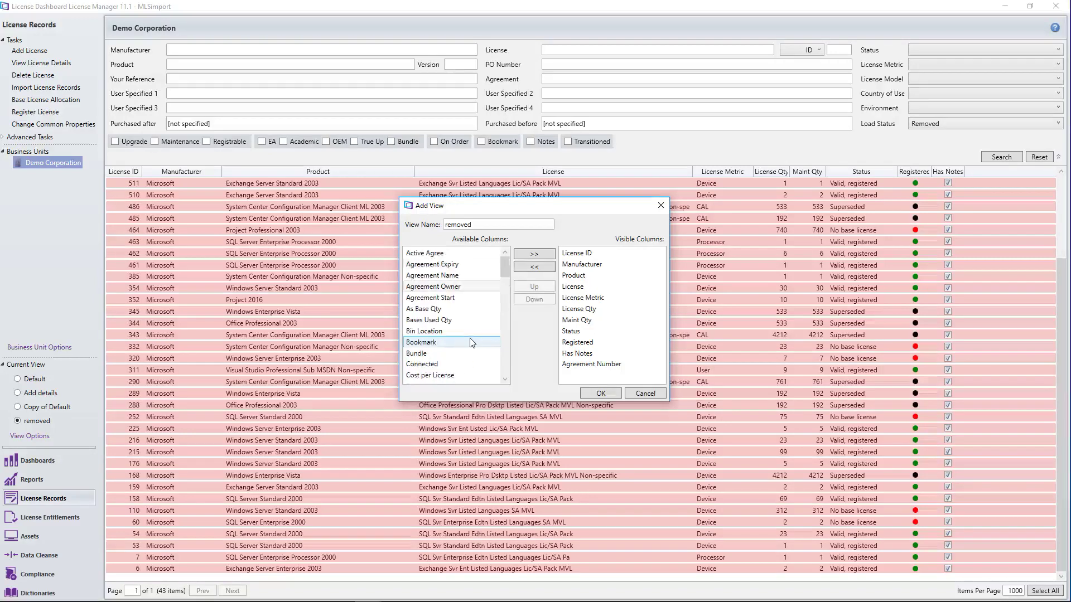
click(472, 265)
click(534, 255)
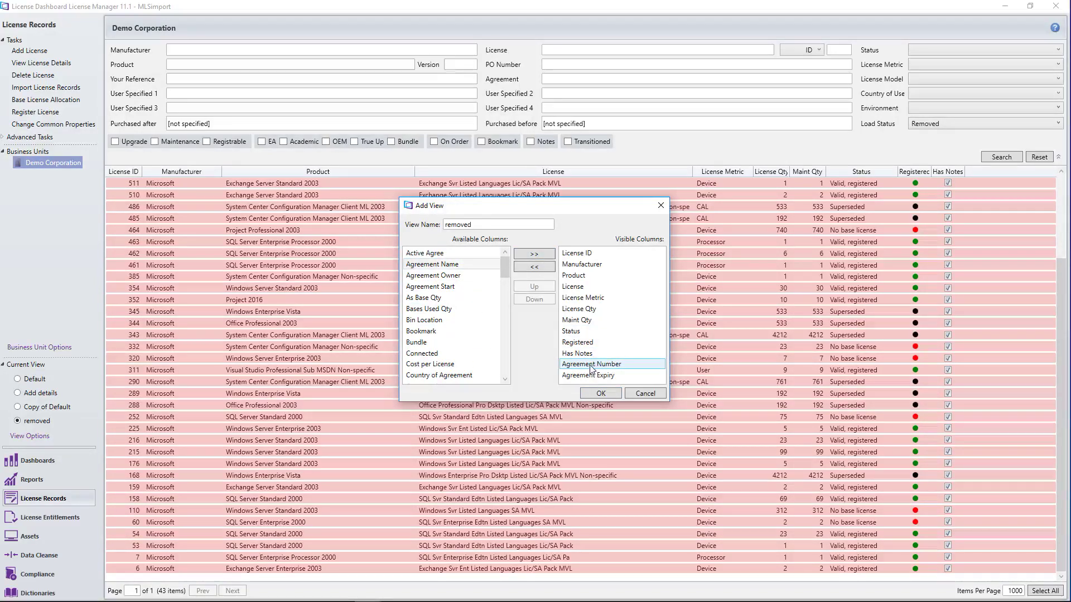
Step: Take the Has Notes and License Metric columns out of the new view, save it and display the records with it
click(585, 355)
click(535, 267)
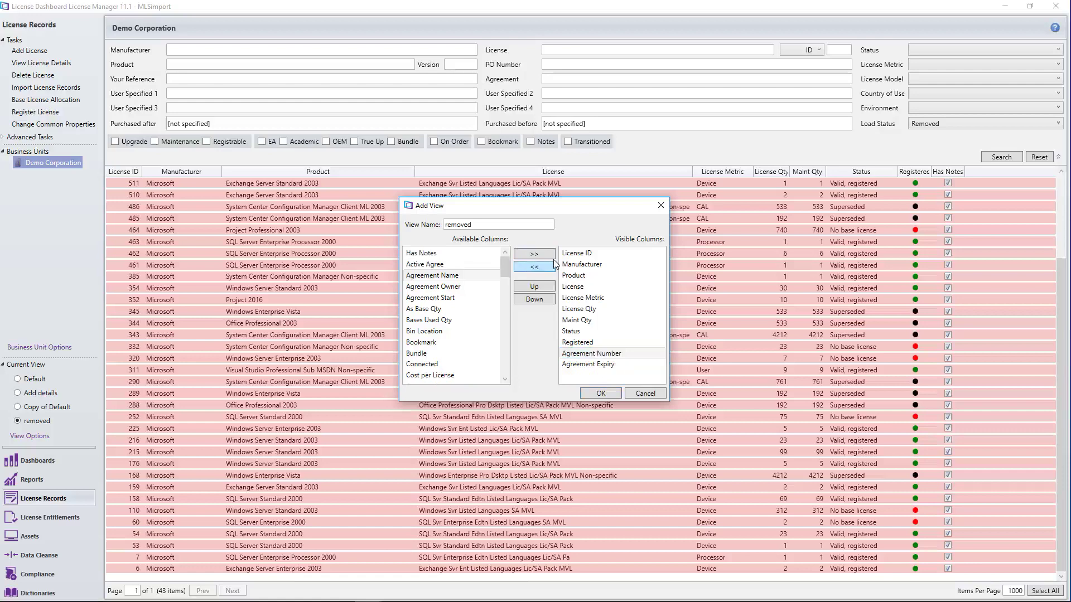
click(576, 276)
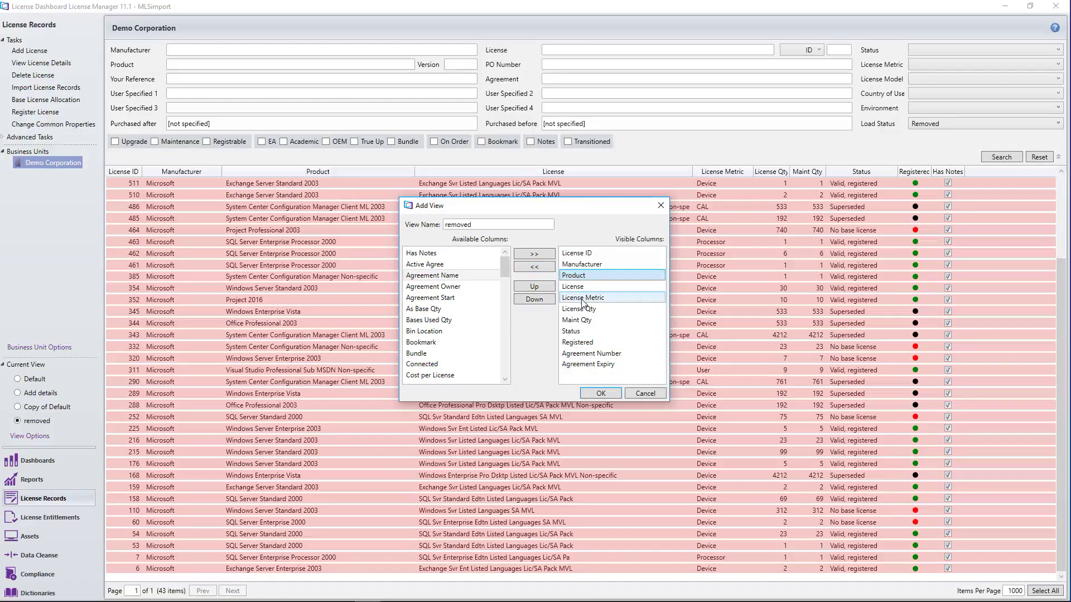
click(584, 300)
click(533, 267)
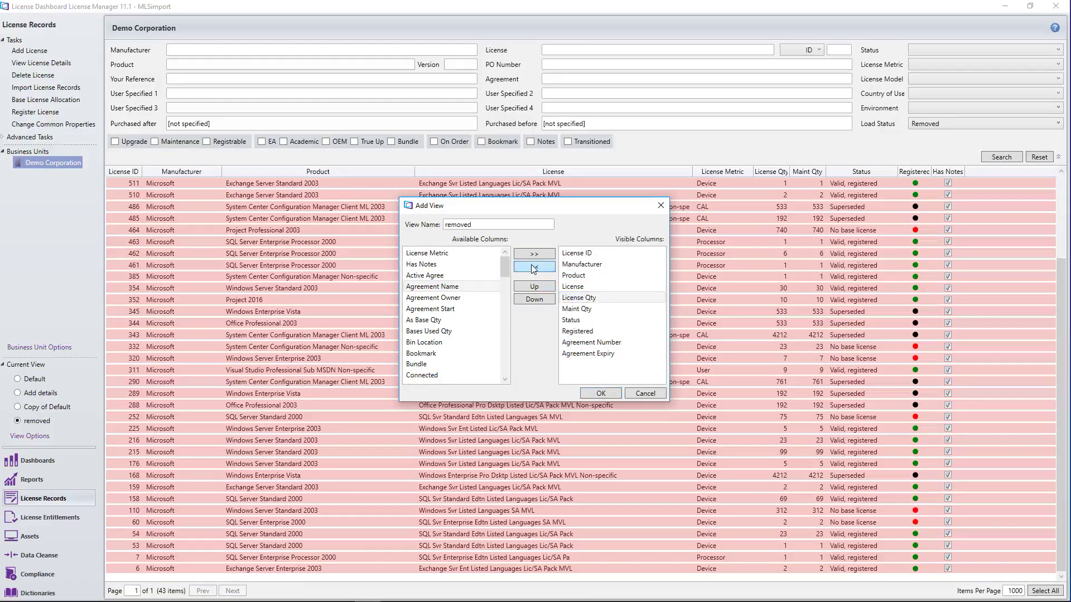
click(601, 394)
click(59, 426)
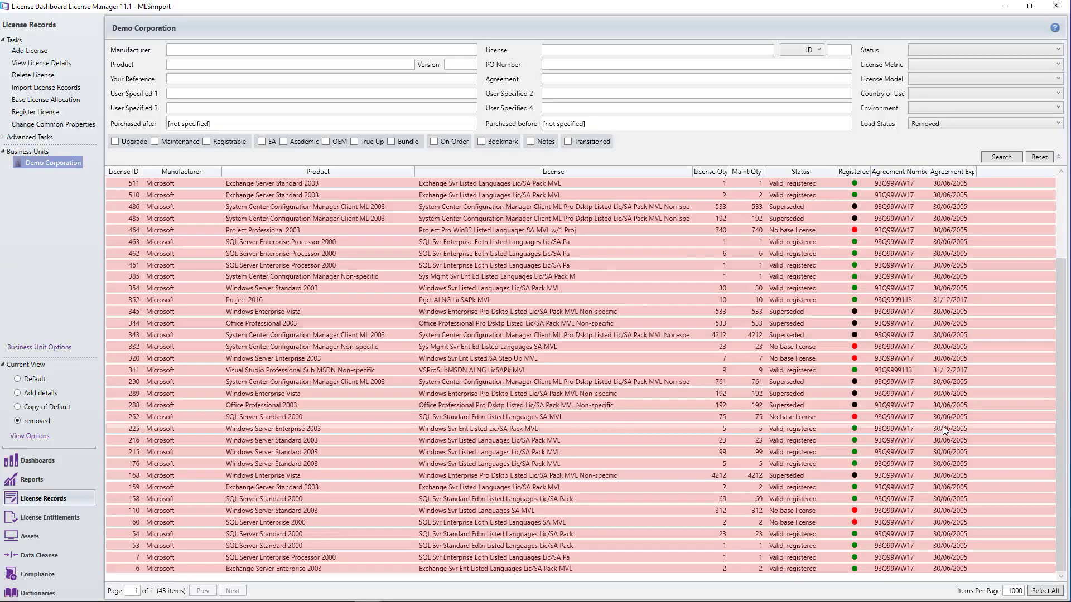
Step: Change the load status of all listed removed license records to Valid
scroll(943, 428, up, 3)
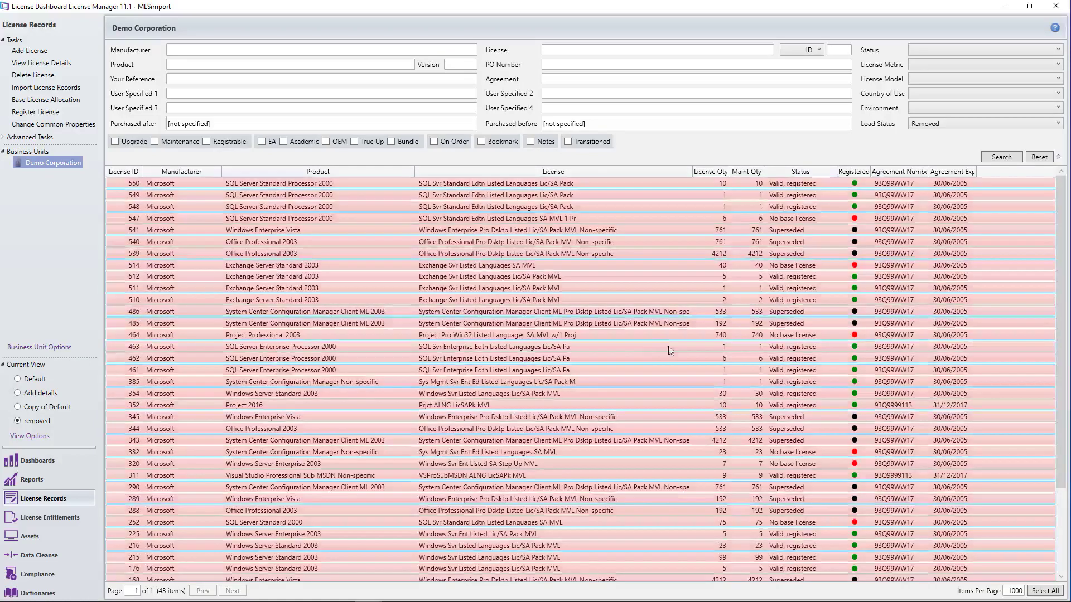
click(45, 137)
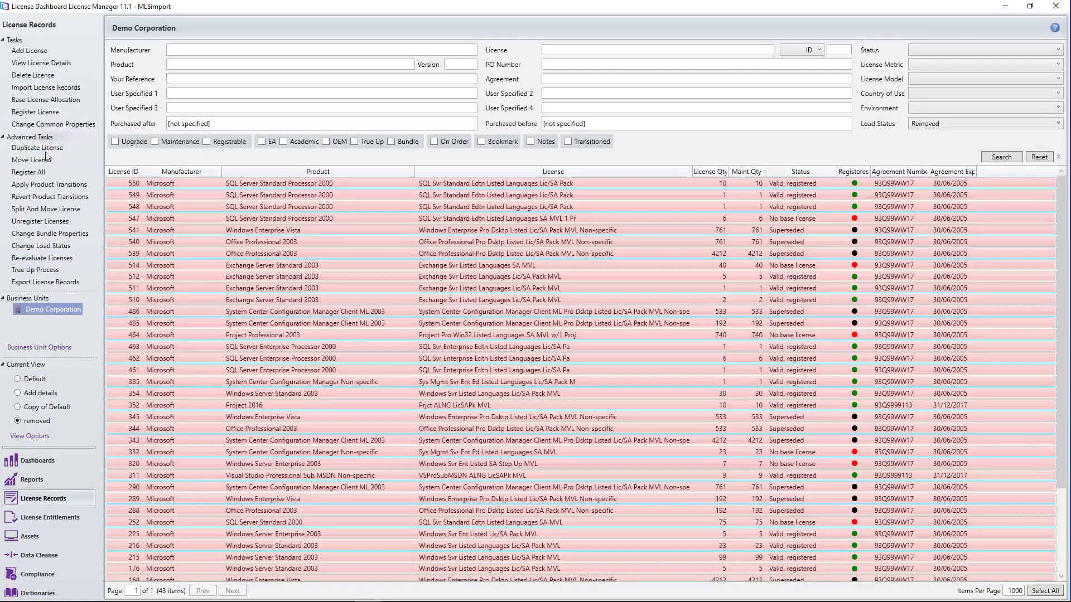
click(59, 246)
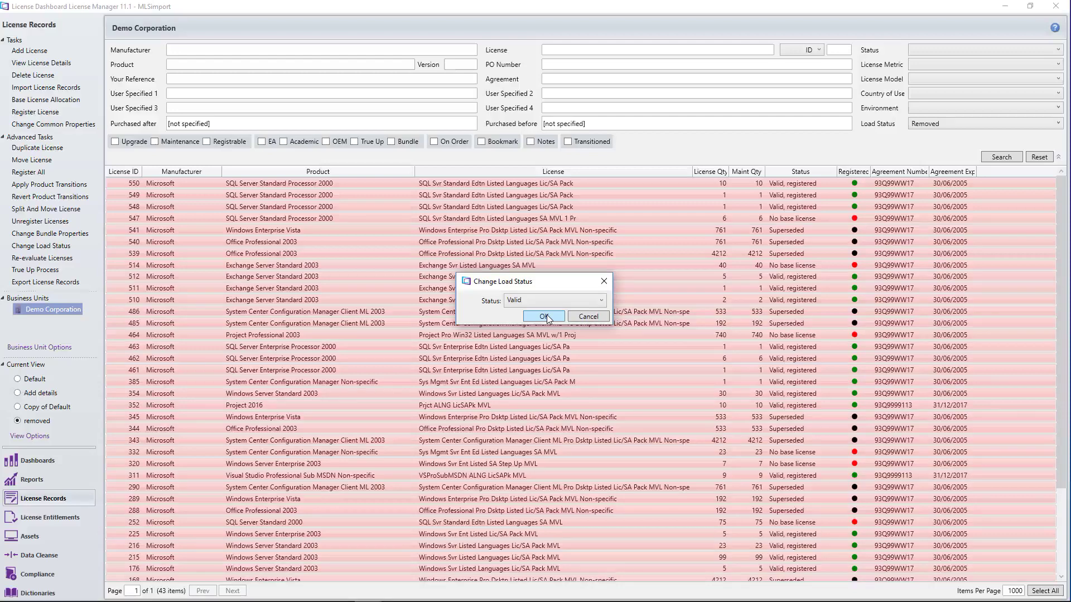
click(544, 316)
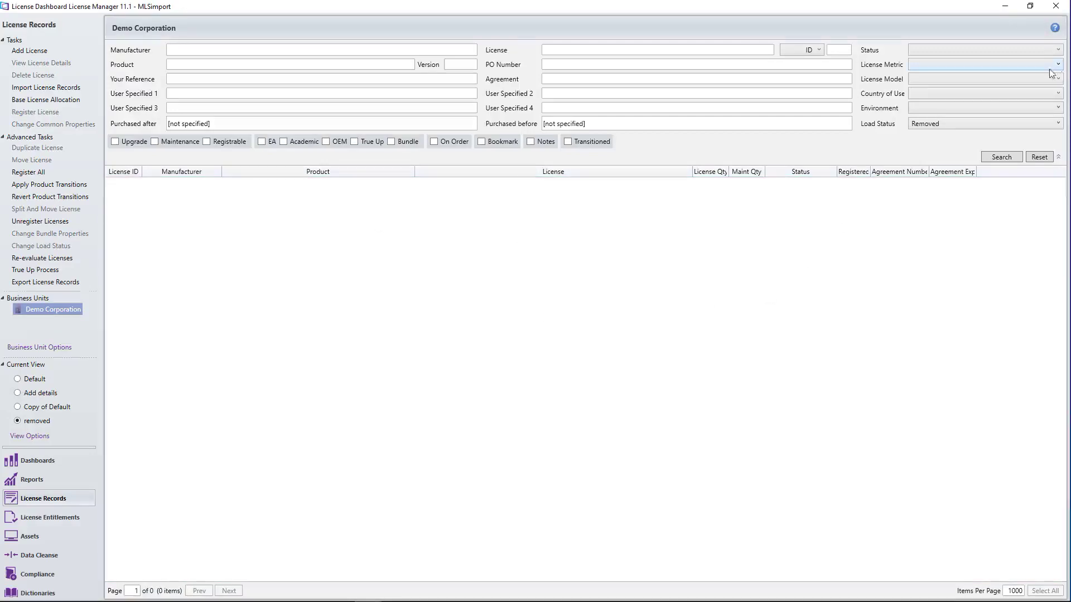
Step: Filter the license records to the New load status
click(976, 124)
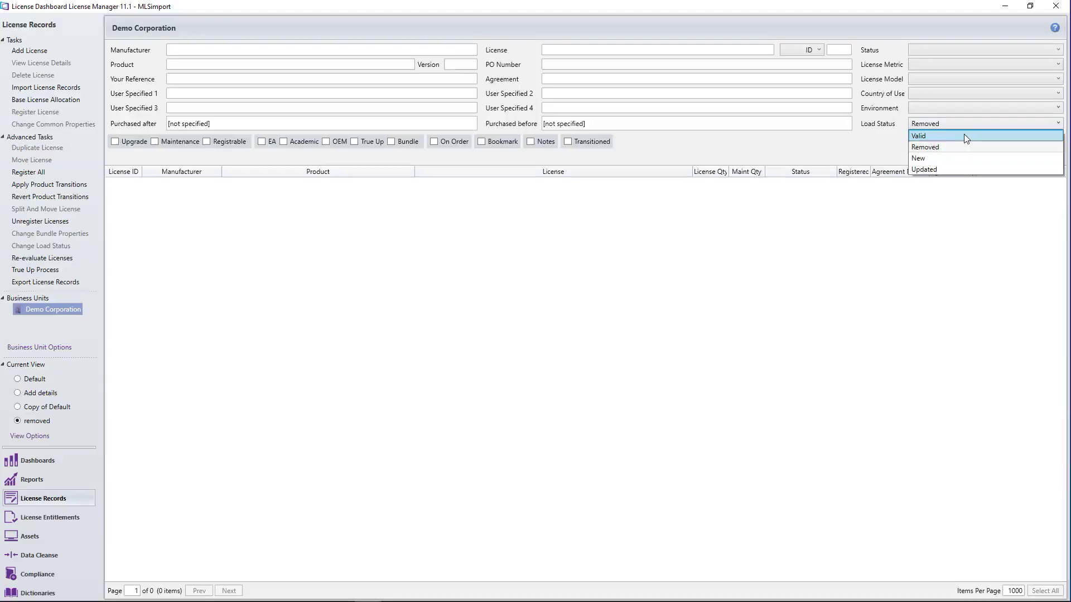
click(961, 160)
click(1001, 158)
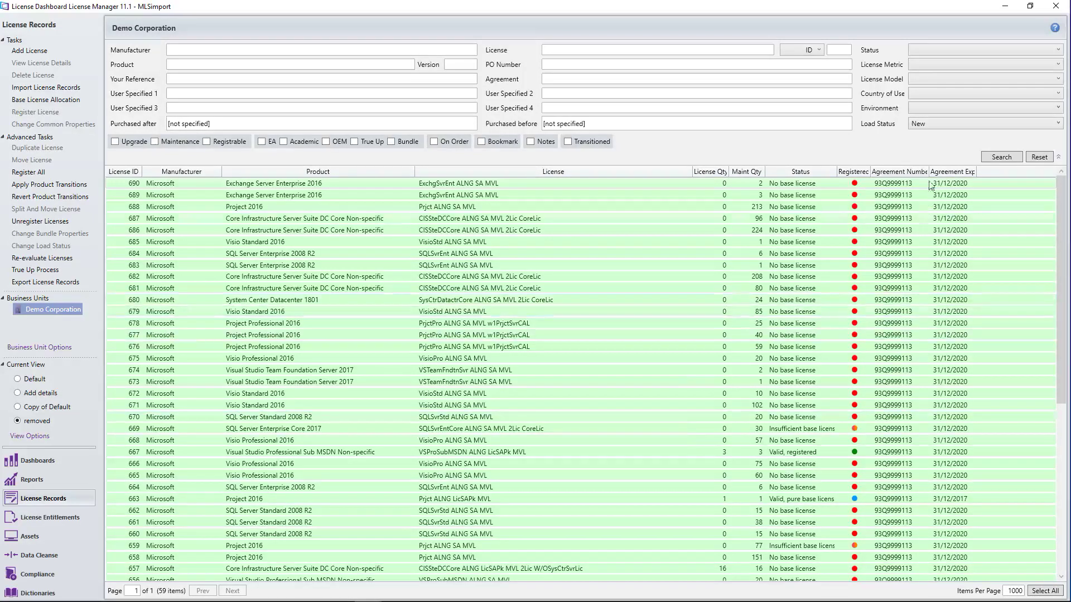
Step: Edit the "removed" view and add the Purchase Date column to its visible columns
click(39, 442)
click(40, 454)
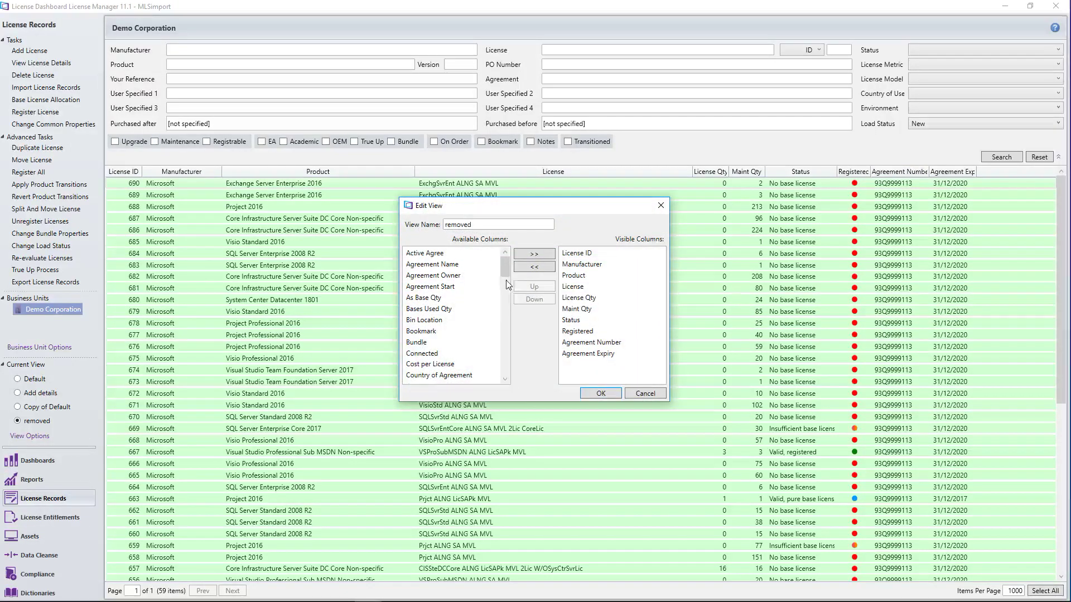
drag(504, 267, 503, 356)
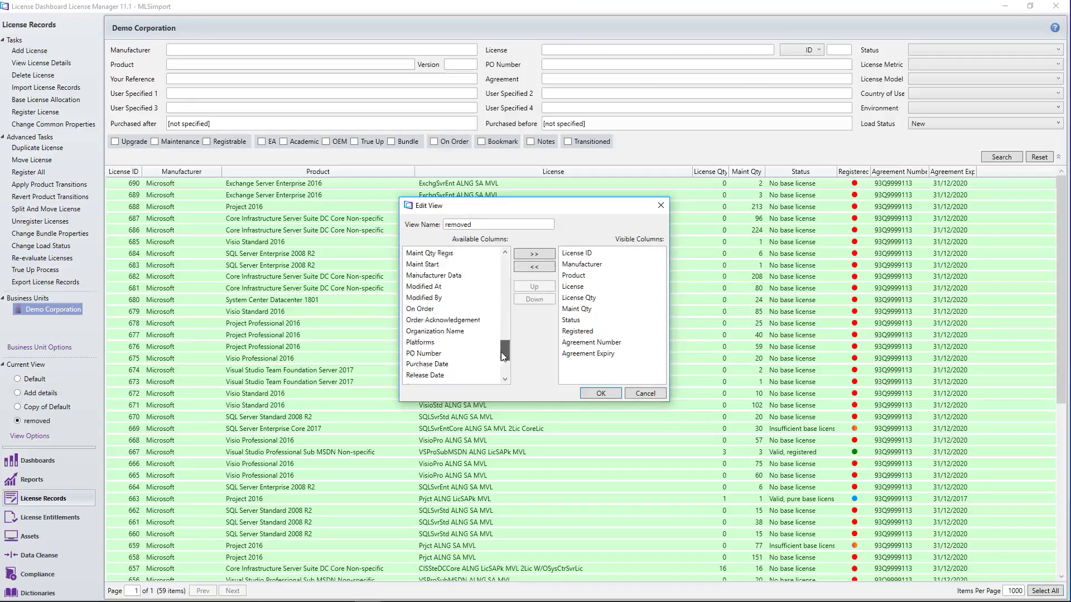
click(427, 364)
click(533, 253)
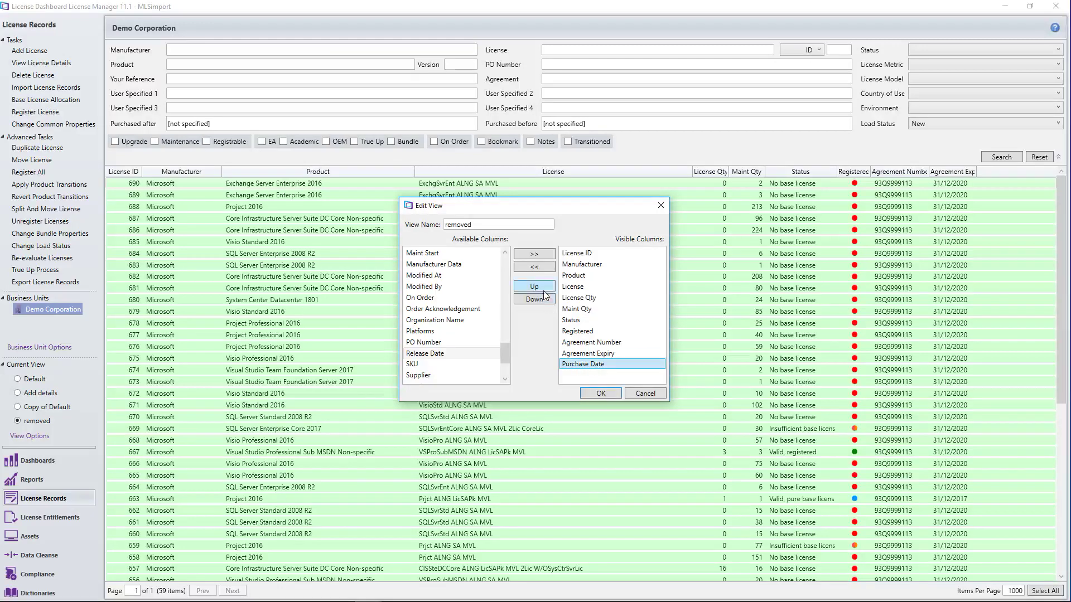
Step: Move the Purchase Date column up to directly after Product and save the view
click(534, 286)
click(534, 286)
click(533, 286)
click(533, 286)
click(534, 286)
click(534, 286)
click(533, 287)
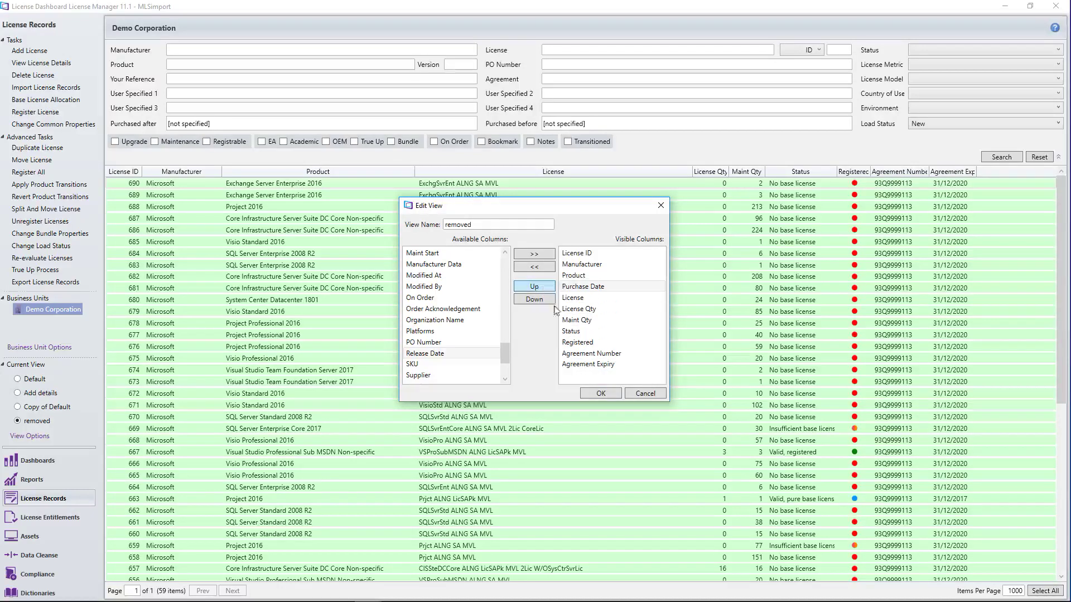
click(599, 393)
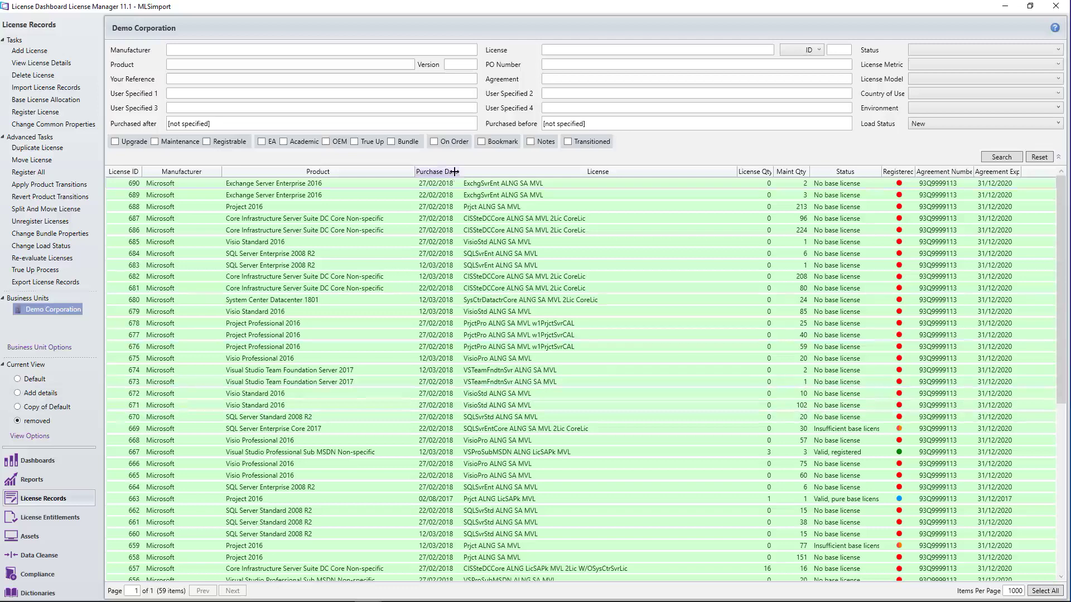
Step: Review the purchase dates of the new license records and change their load status, accepting the offered status
scroll(438, 278, down, 8)
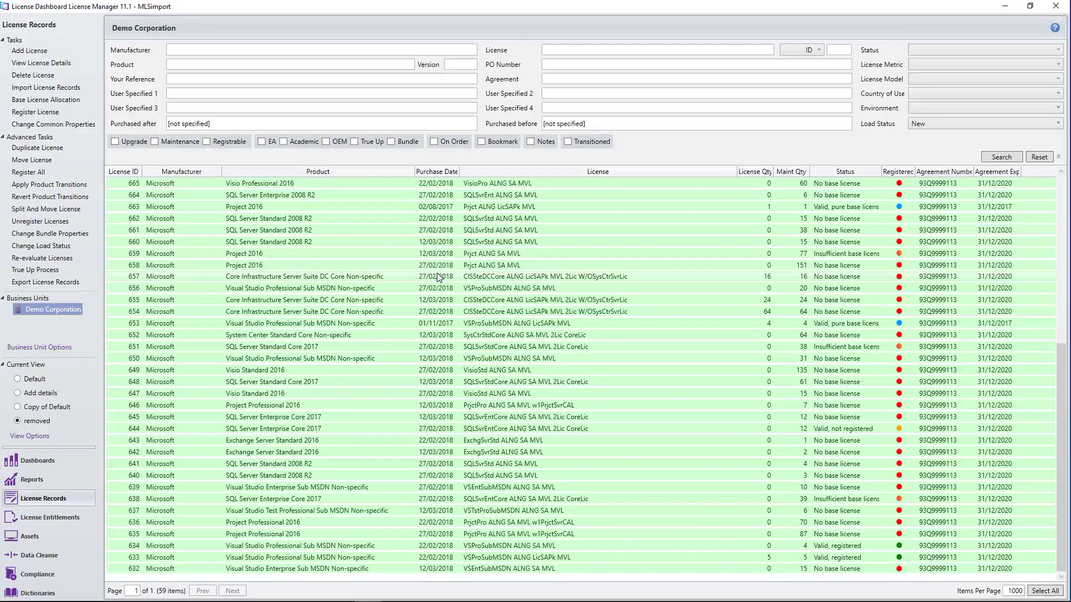
scroll(471, 310, up, 1)
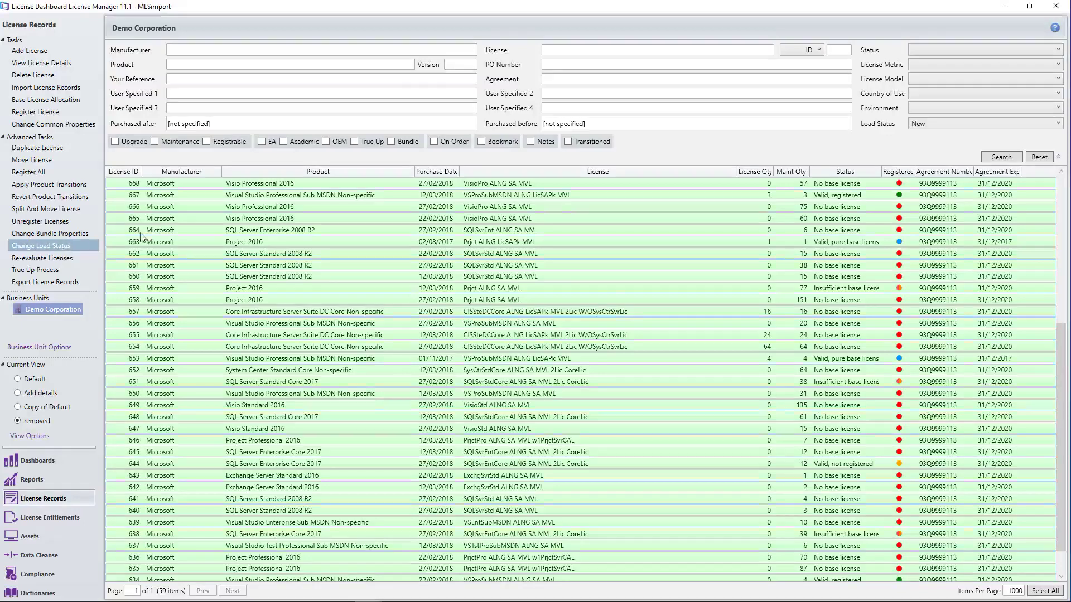
click(62, 246)
click(544, 317)
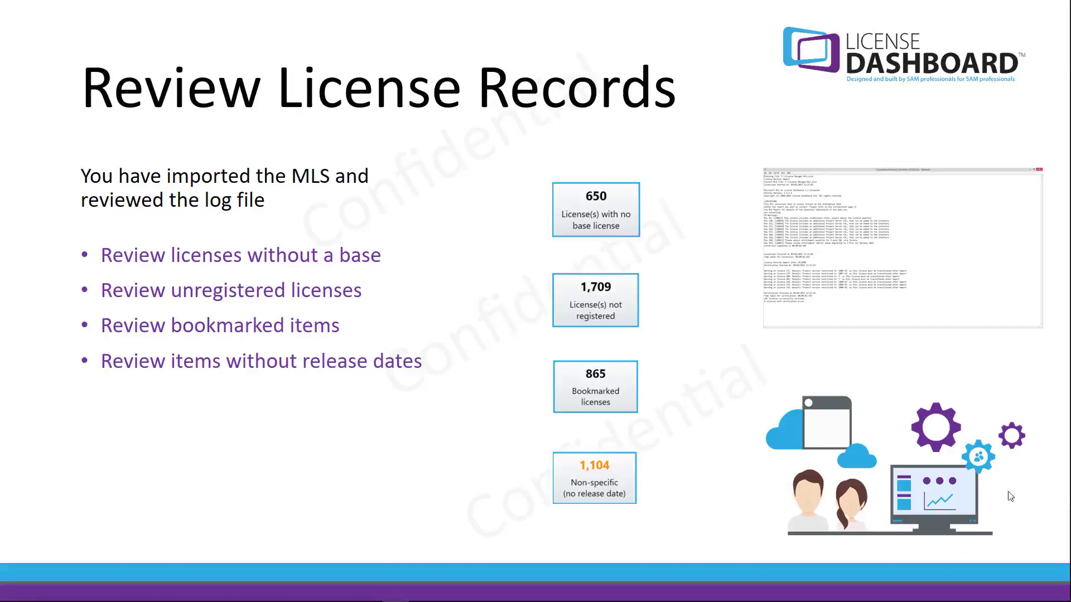
key(Right)
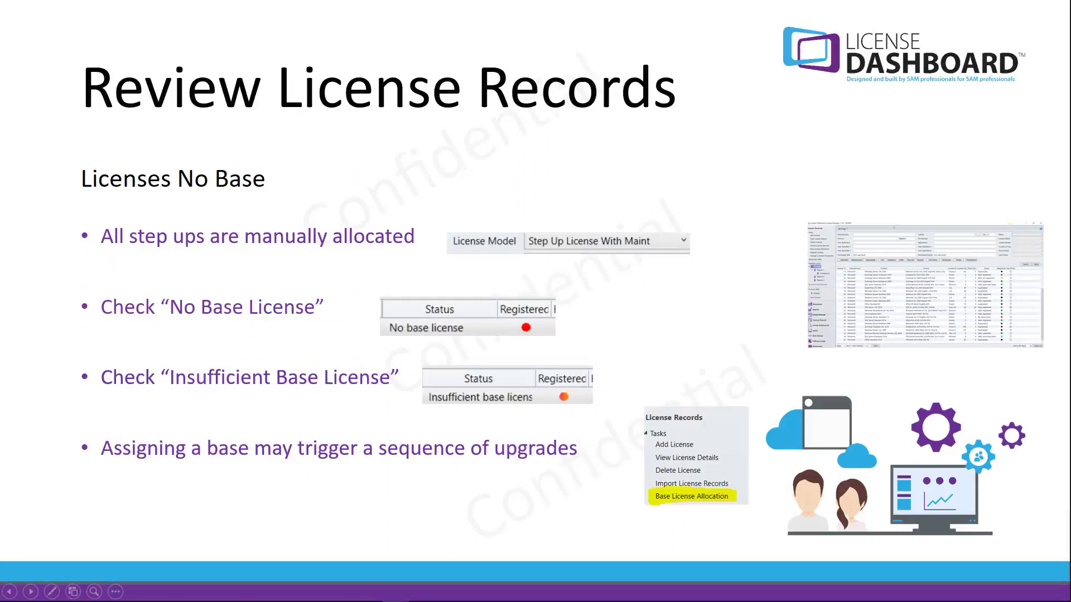
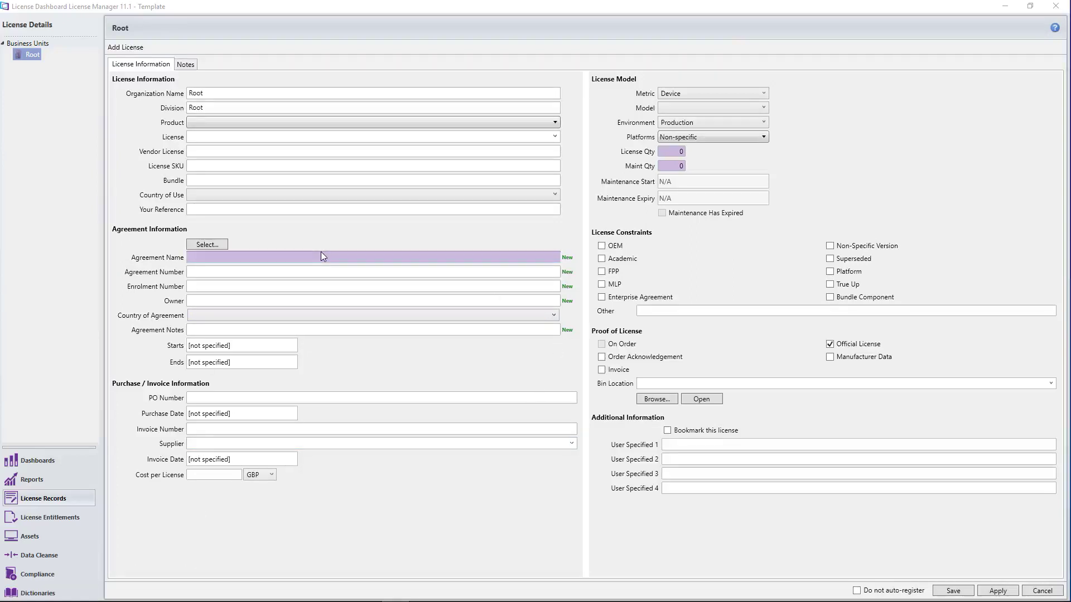
Step: Examine the product, metric and license model choices on the new license form for Root, and leave the form without saving
click(349, 122)
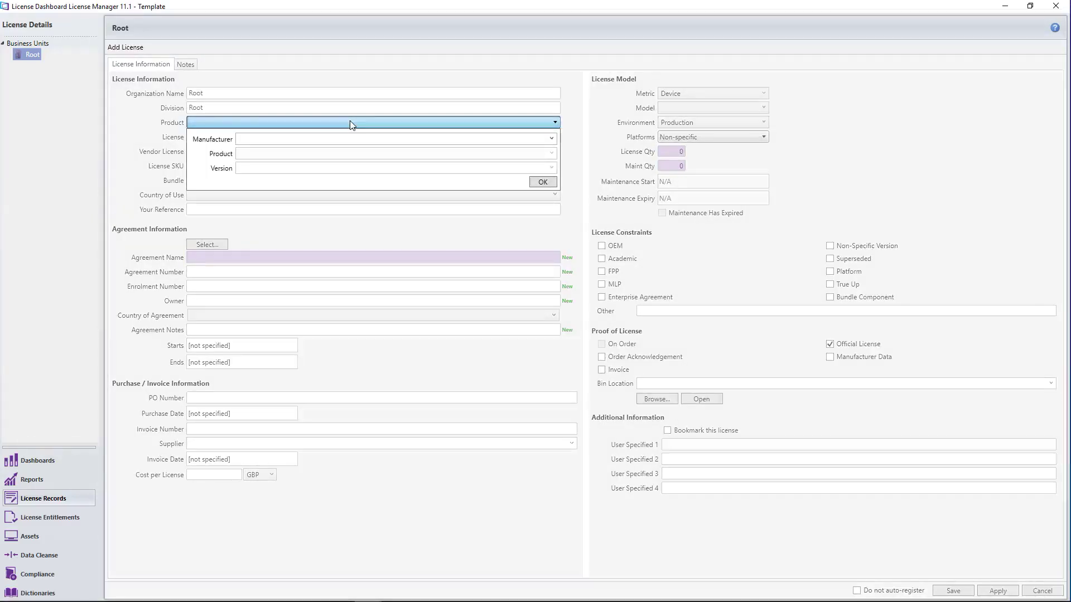
click(541, 183)
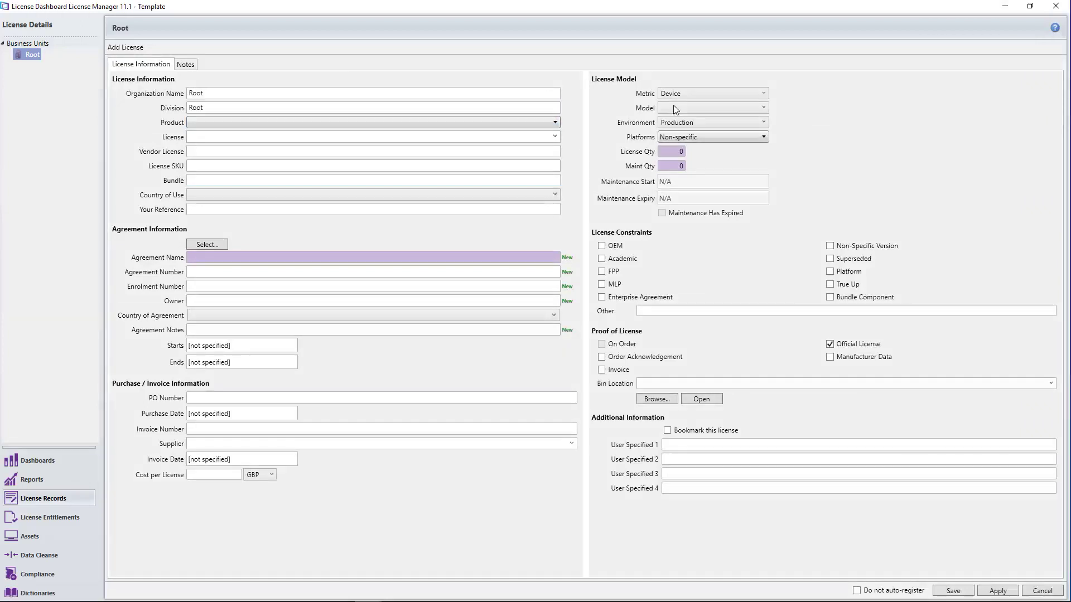
click(694, 96)
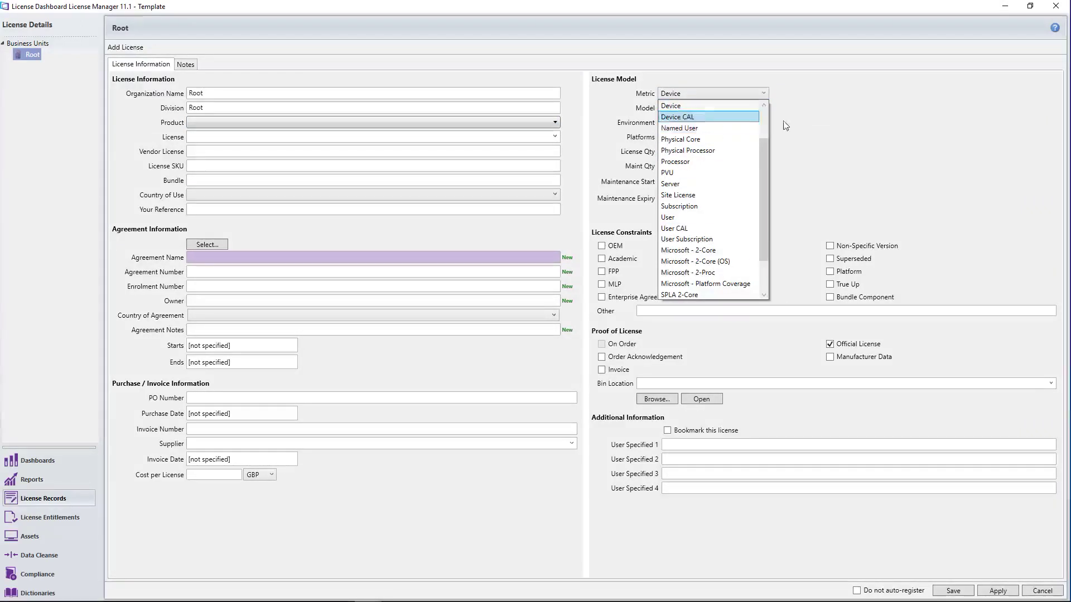
key(Escape)
click(741, 113)
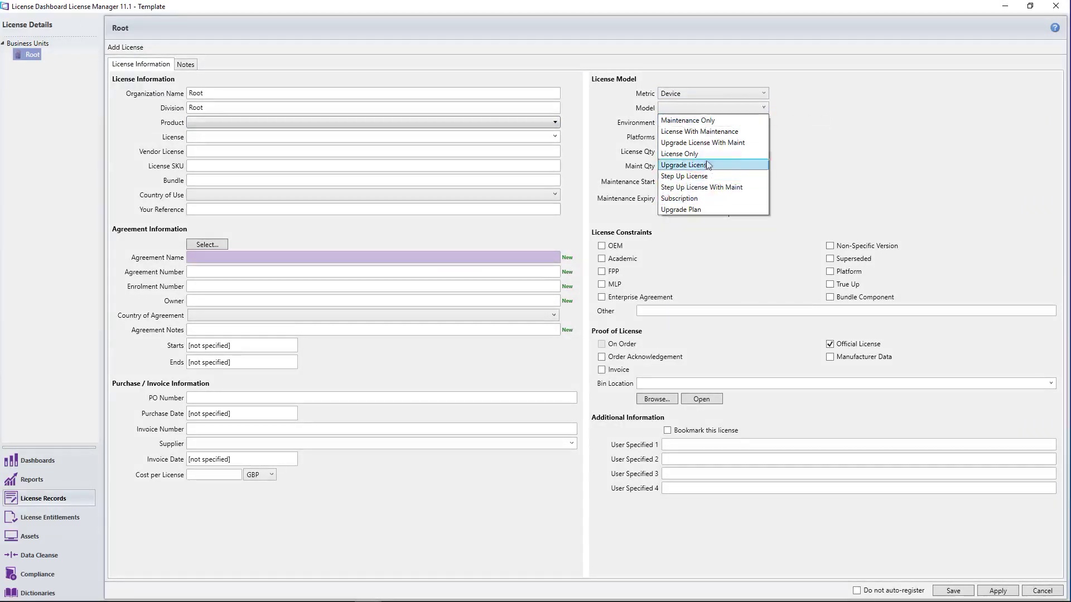
click(837, 144)
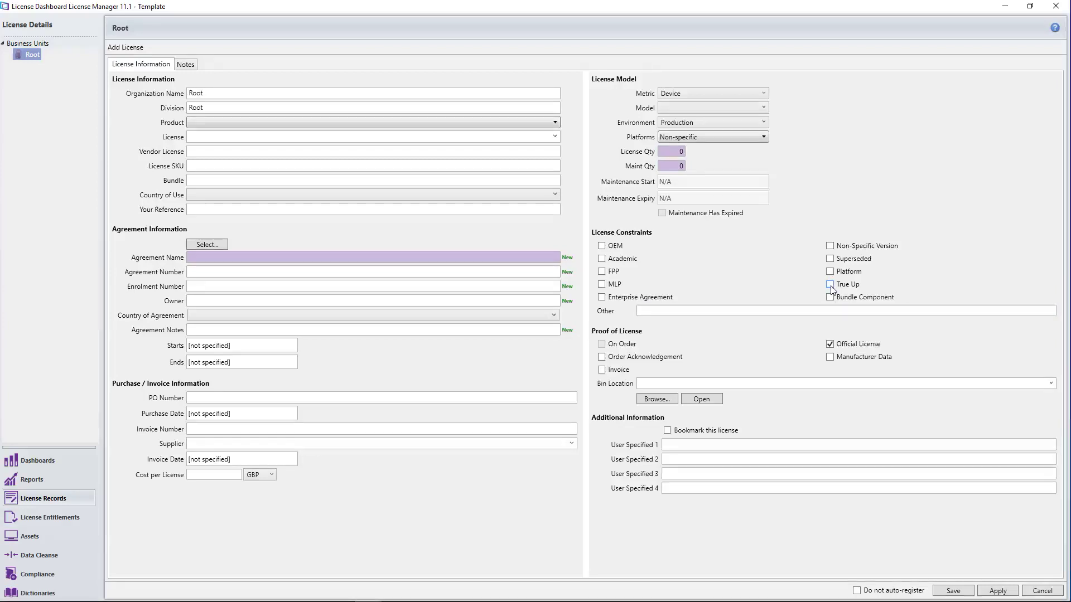
click(1046, 593)
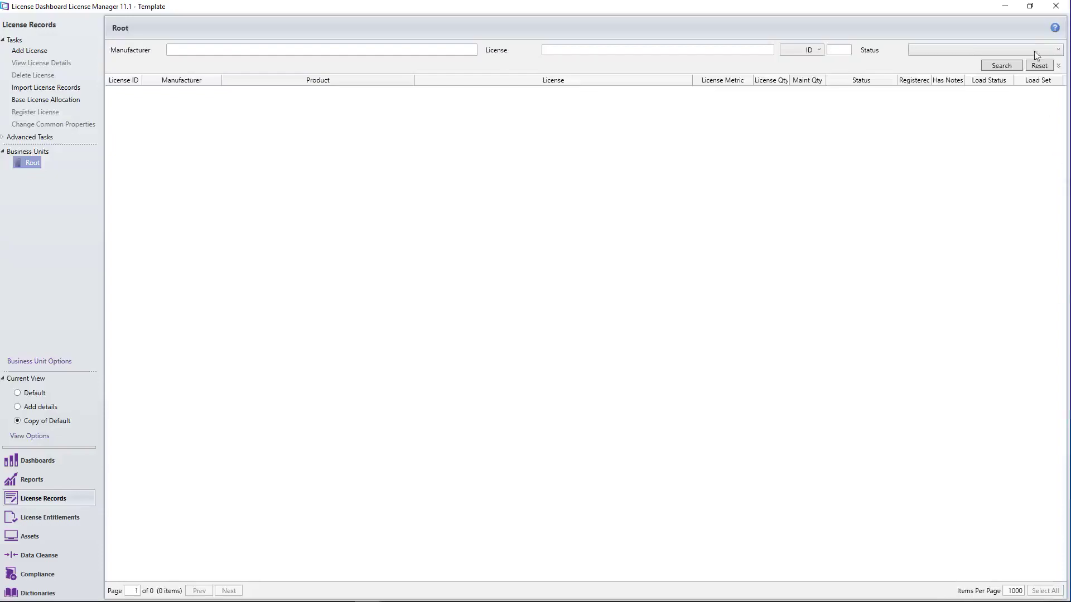
Step: Switch to the Template workbook in Excel and examine its manufacturer, product, version, metric, model, maintenance and licence constraint columns
click(1005, 6)
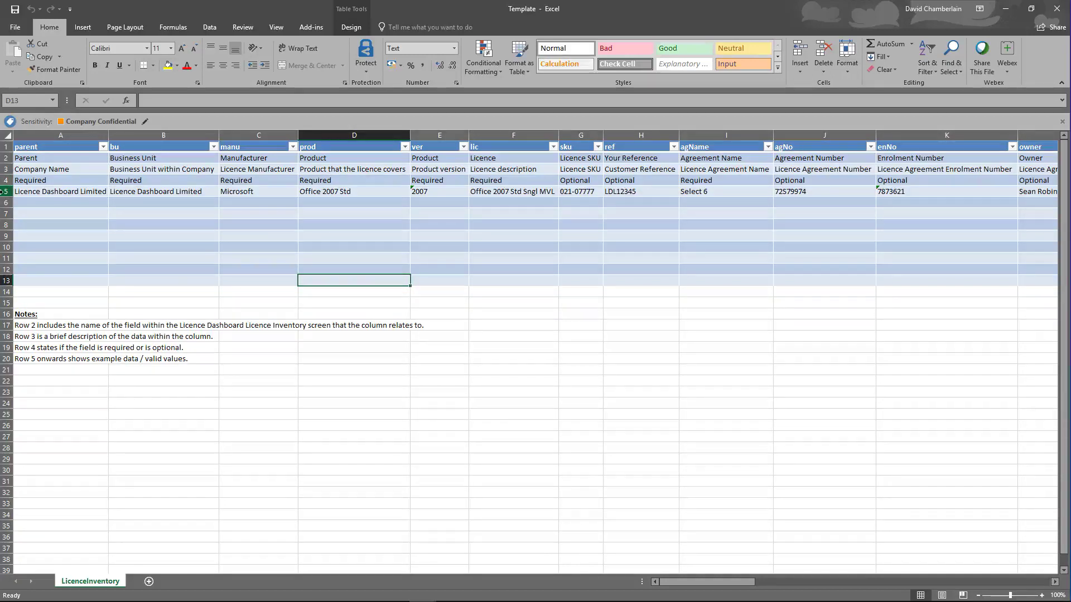
drag(328, 159, 420, 199)
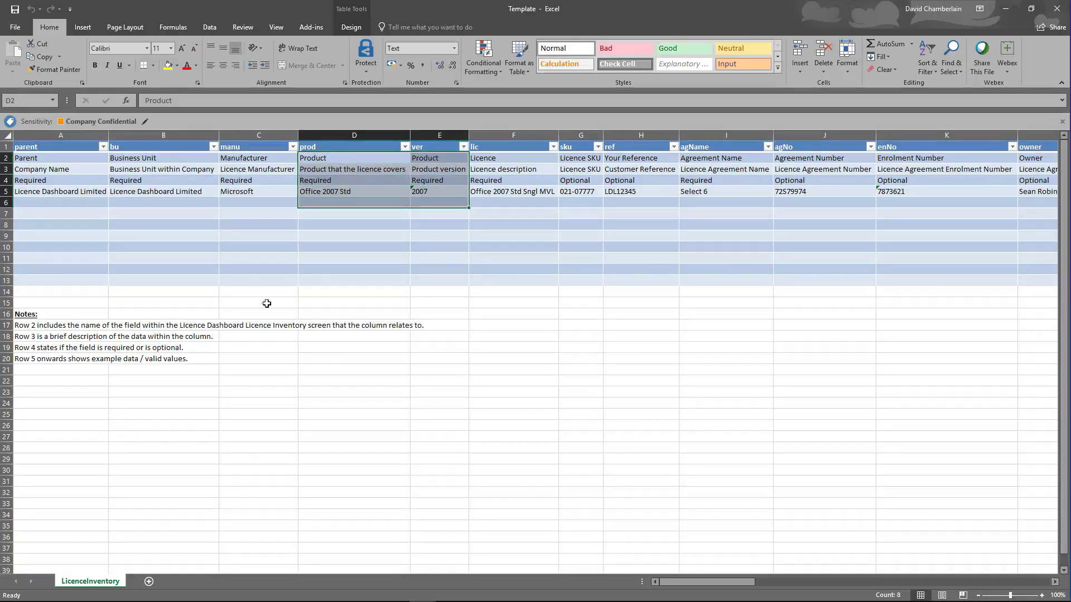
drag(254, 159, 248, 211)
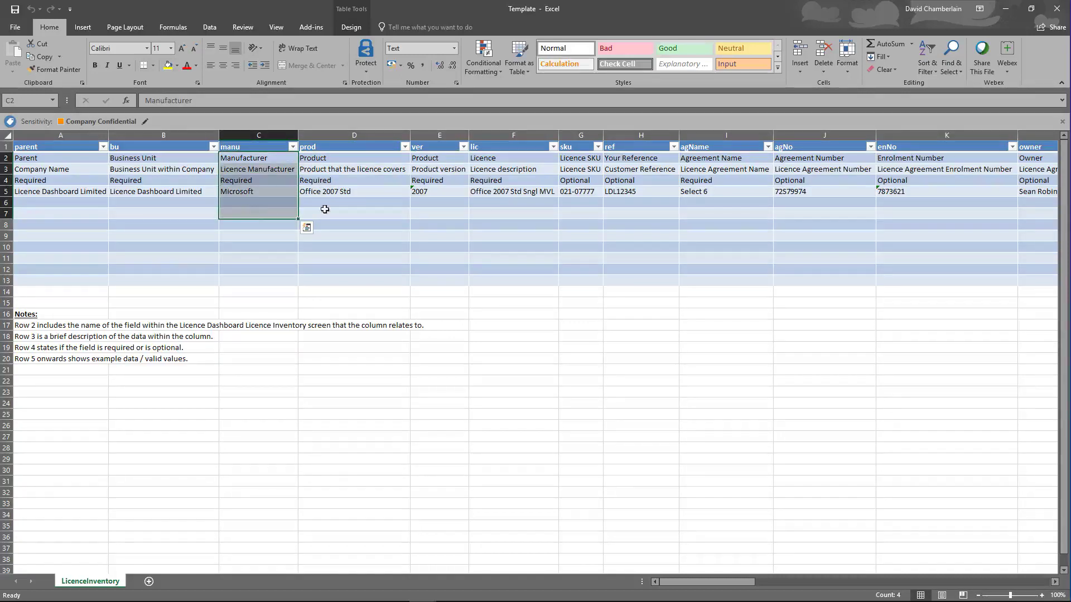
drag(712, 586, 801, 579)
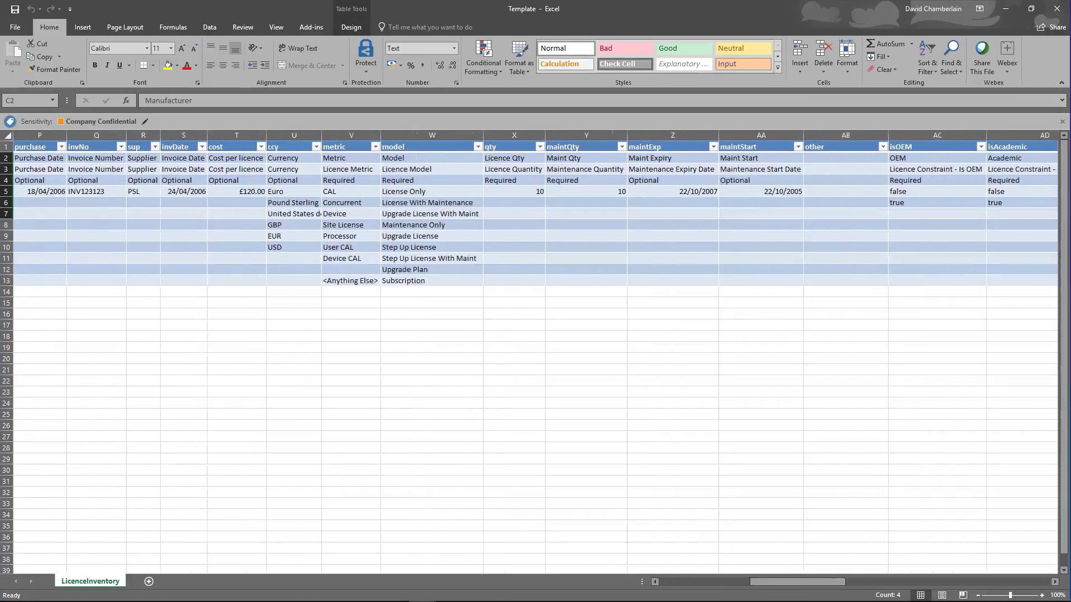
drag(346, 158, 398, 281)
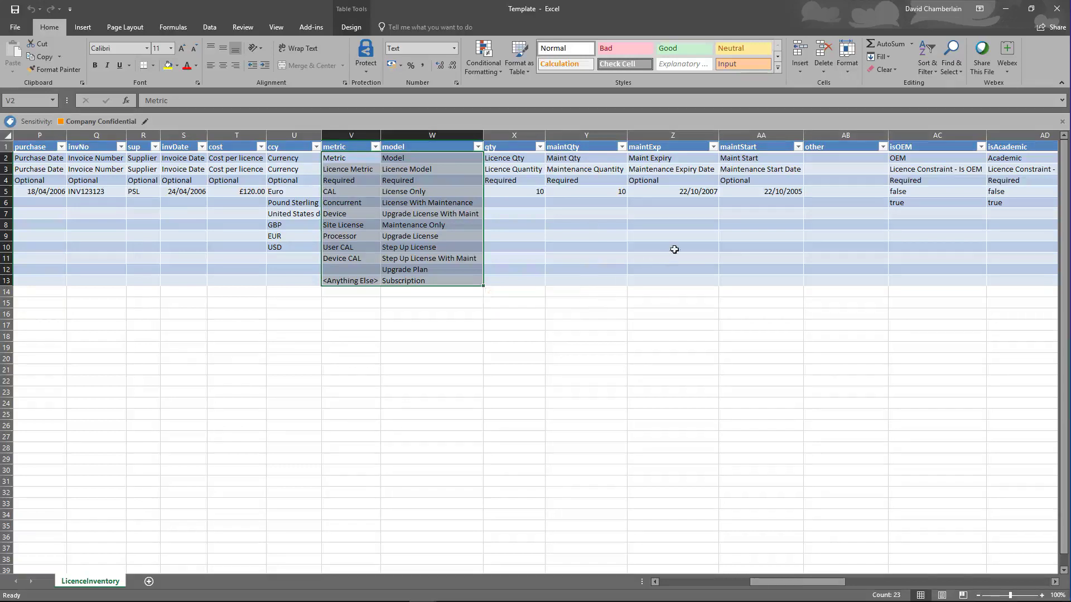
drag(664, 197, 652, 281)
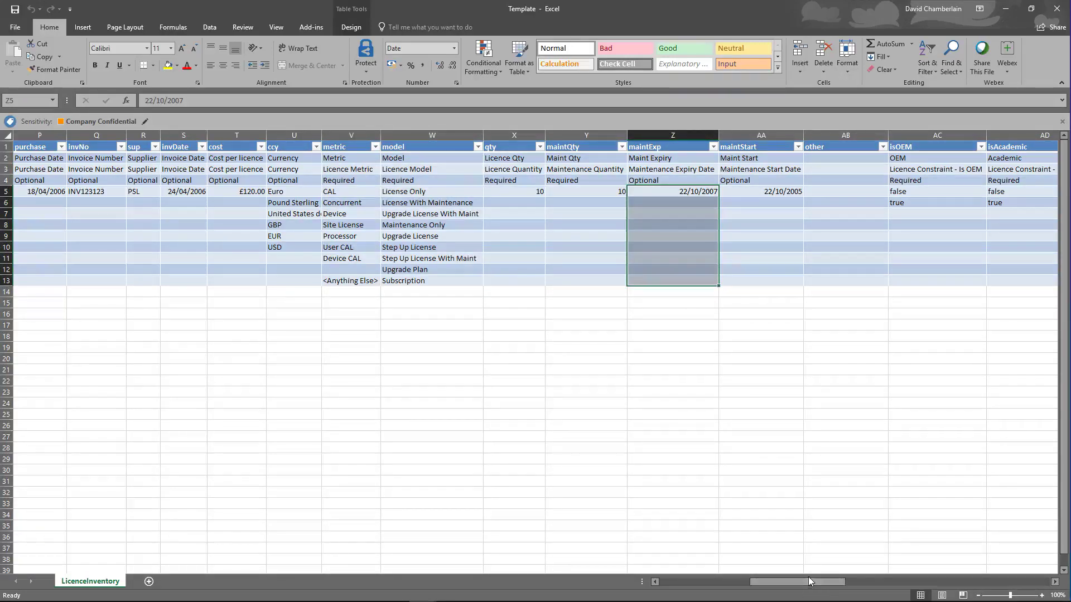
drag(808, 582, 846, 578)
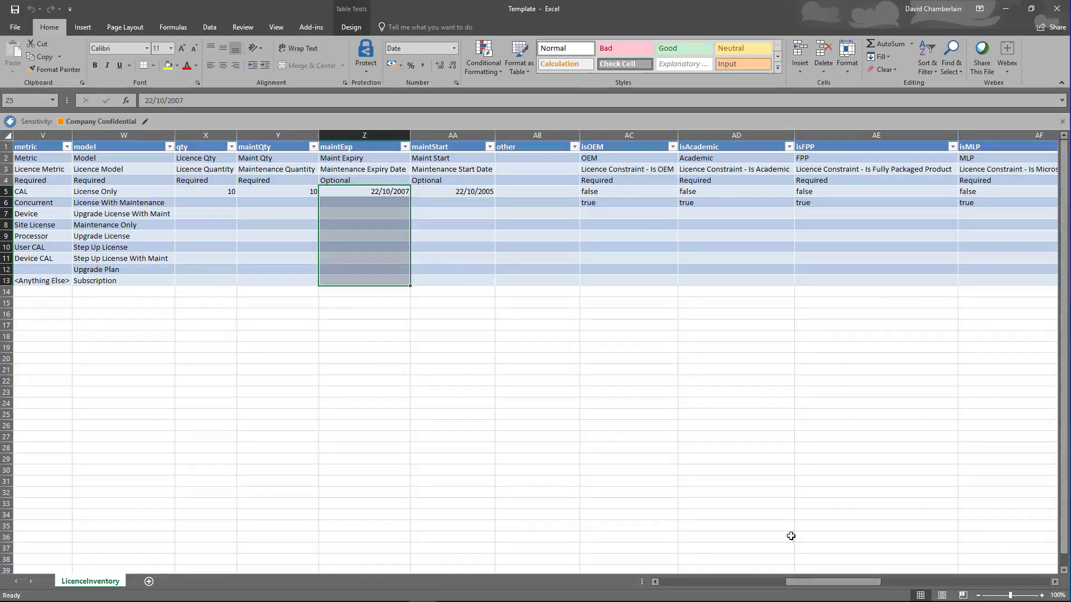
mouse_move(832, 580)
mouse_down()
mouse_move(869, 580)
mouse_move(848, 583)
mouse_up()
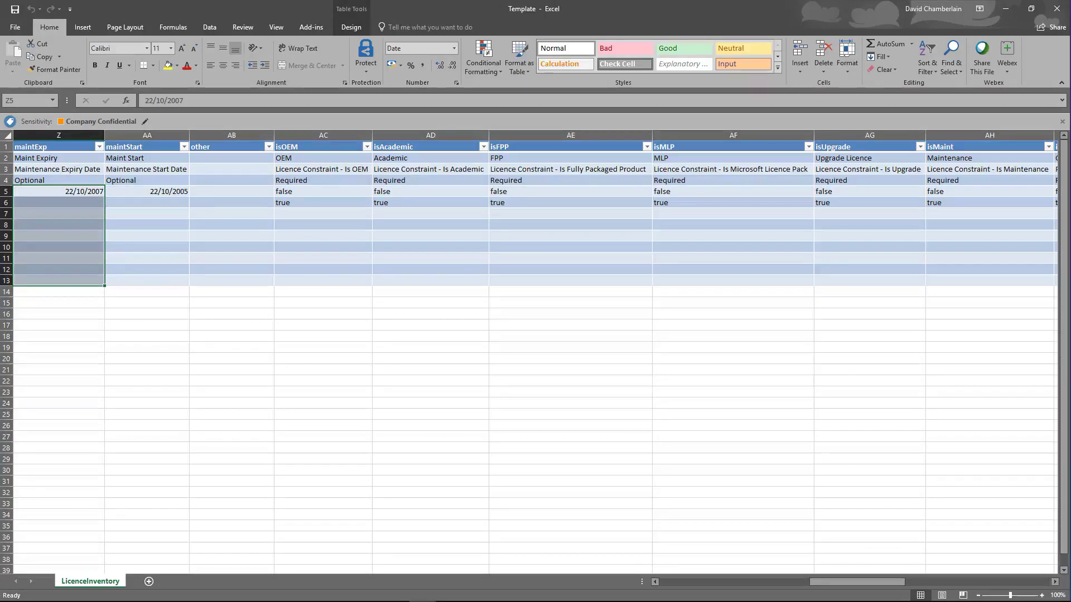
Step: Switch to the Adobe Demo Purchases workbook and copy all SKU Description entries from the Purchase History sheet
key(alt+Tab)
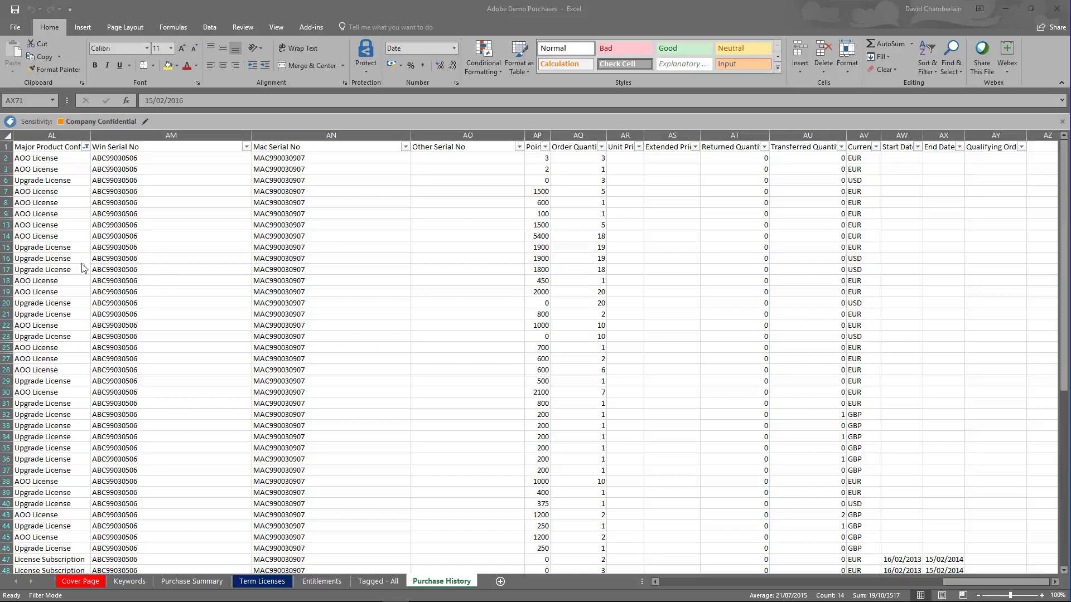
drag(976, 585, 845, 582)
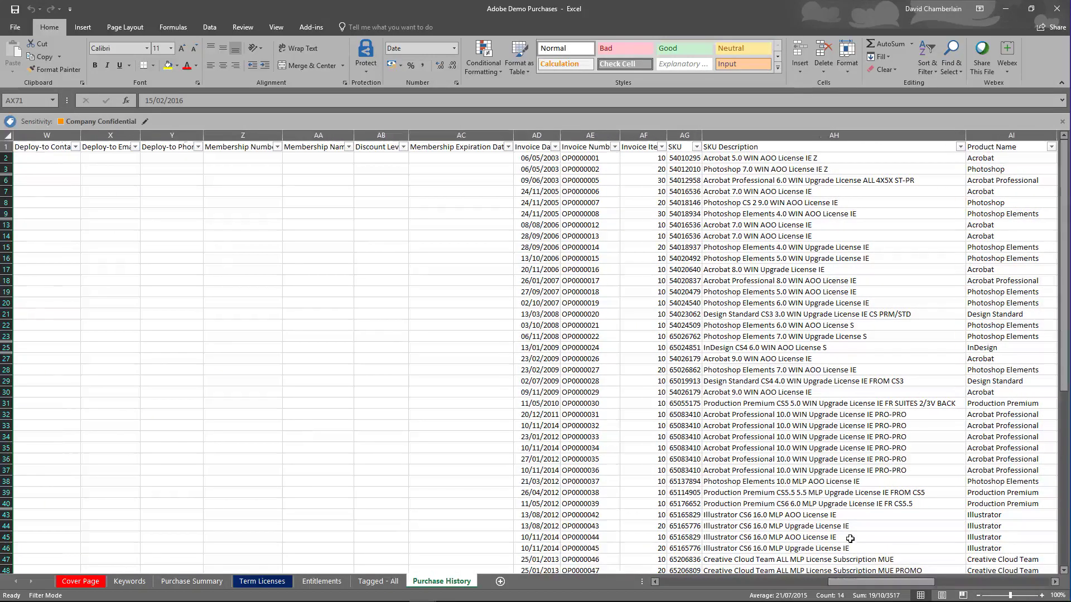
drag(787, 158, 812, 557)
right_click(818, 342)
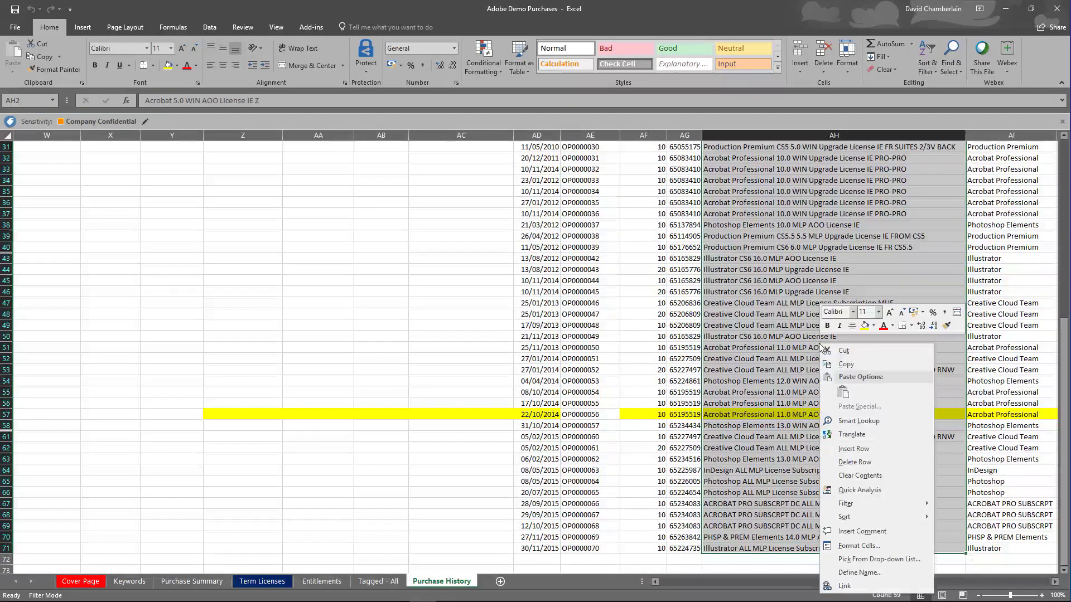
click(850, 365)
scroll(490, 449, up, 10)
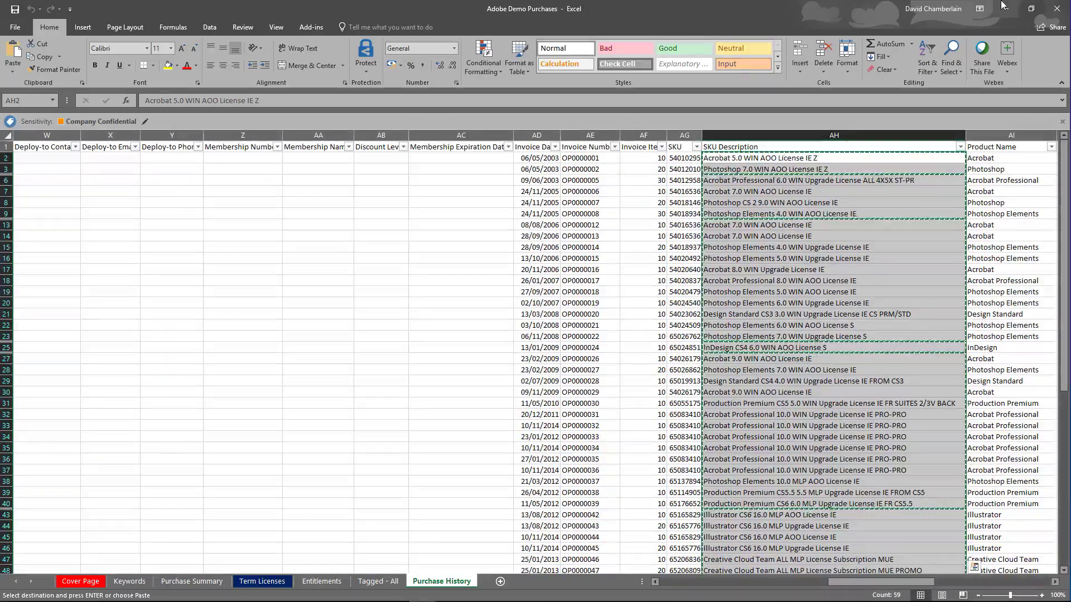
Step: Paste the copied SKU descriptions as values into the lic column of the Template workbook, starting at cell F2
key(alt+Tab)
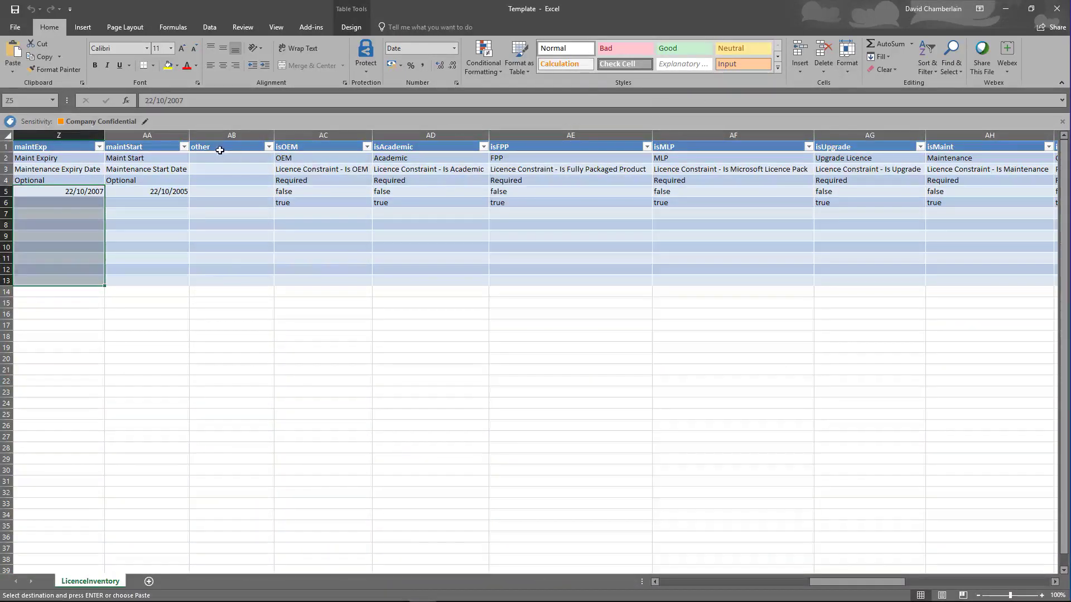
click(201, 158)
key(Left)
key(Left)
key(Left)
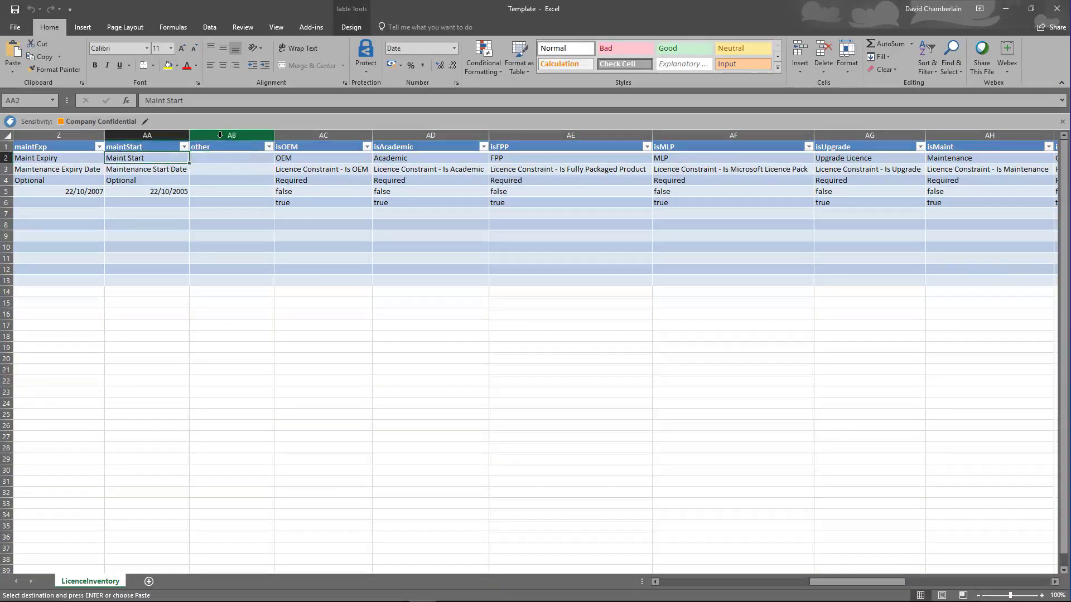
key(Left)
key(Left)
key(Left)
key(Left)
key(Left)
key(Left)
key(Left)
key(Left)
key(Left)
key(Left)
key(Left)
key(Left)
key(Left)
key(Left)
key(Left)
key(Left)
key(Left)
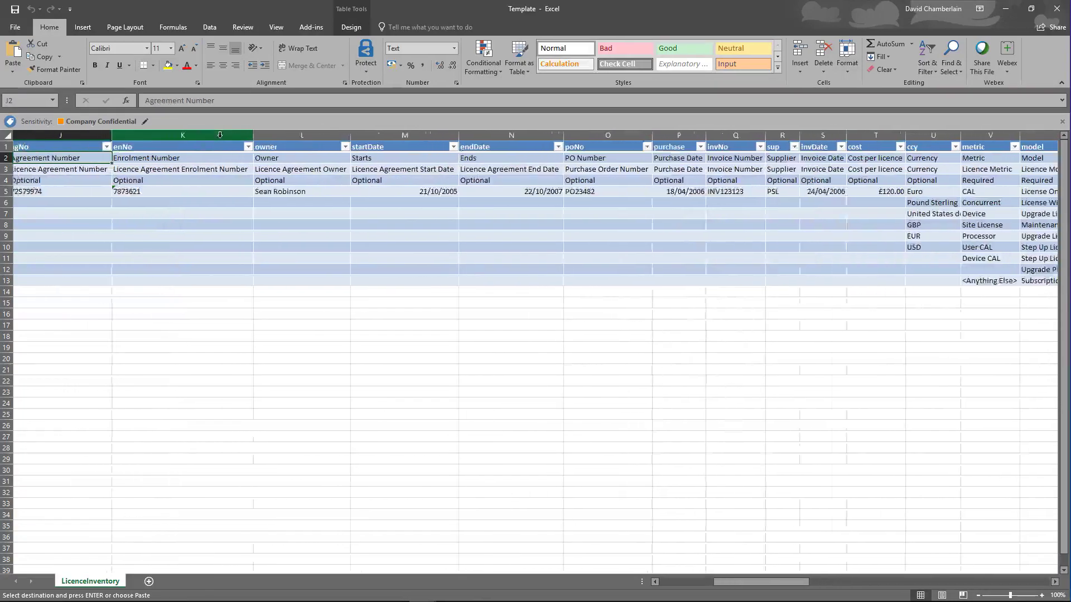
key(Left)
key(Left)
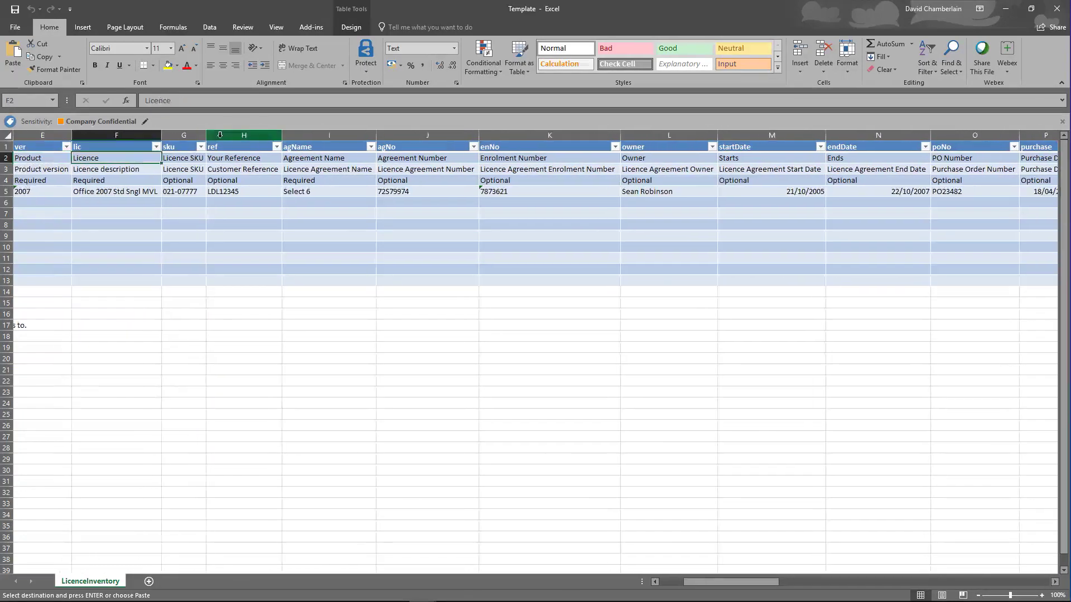
right_click(83, 159)
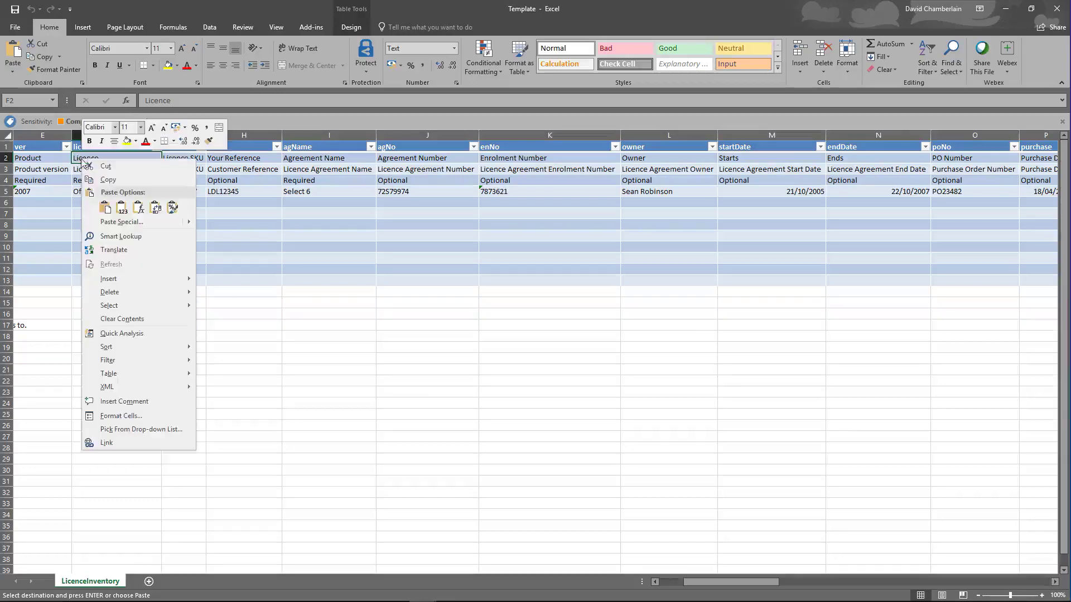
click(122, 207)
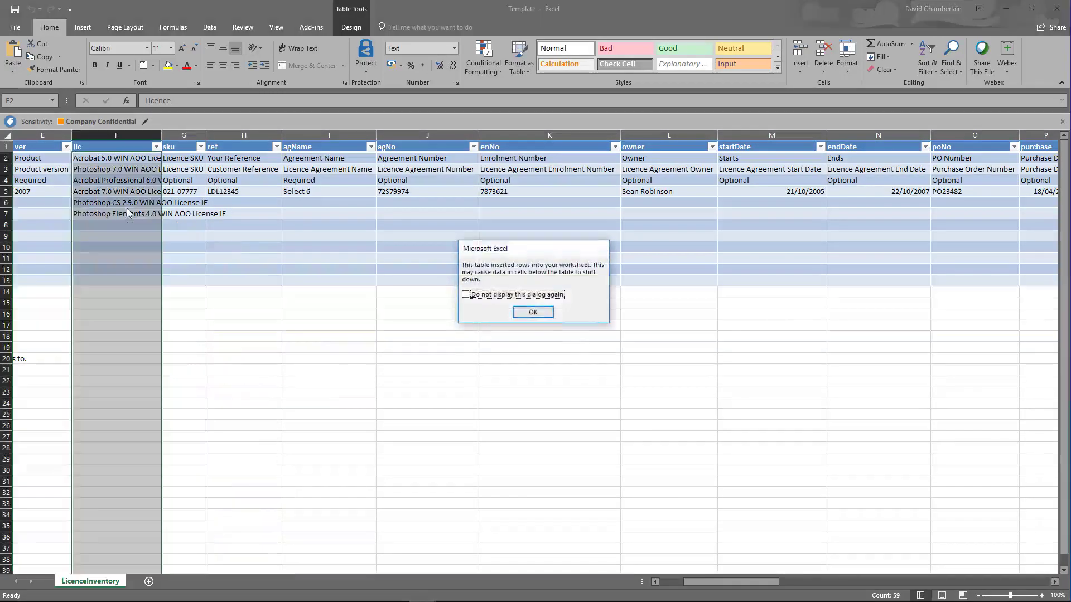
click(535, 313)
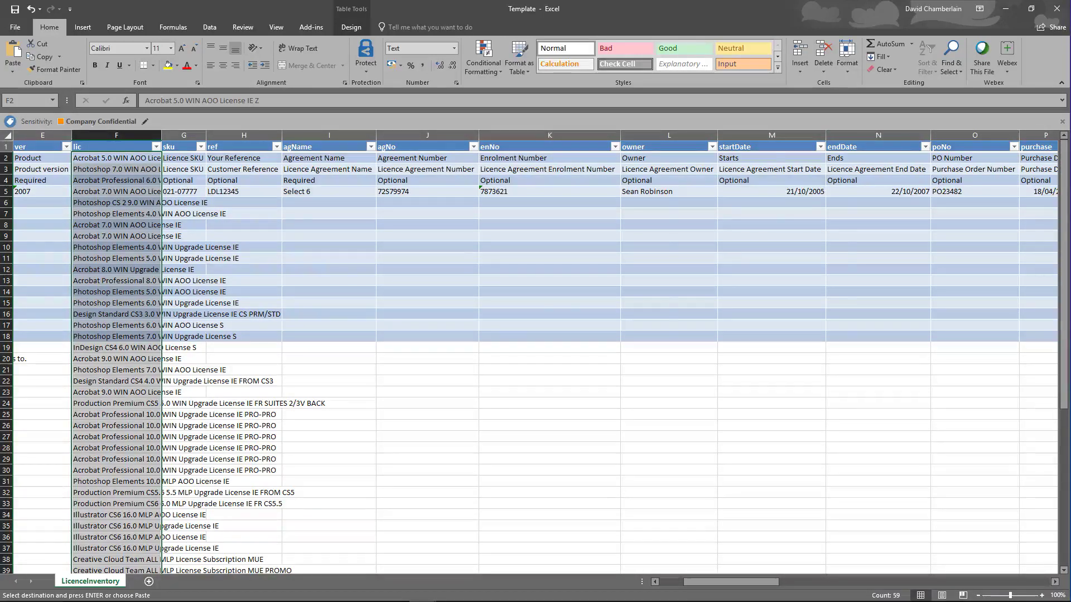
Step: Switch to the Example Part 1 workbook and examine the highlighted entries in its prod and ver columns
key(alt+Tab)
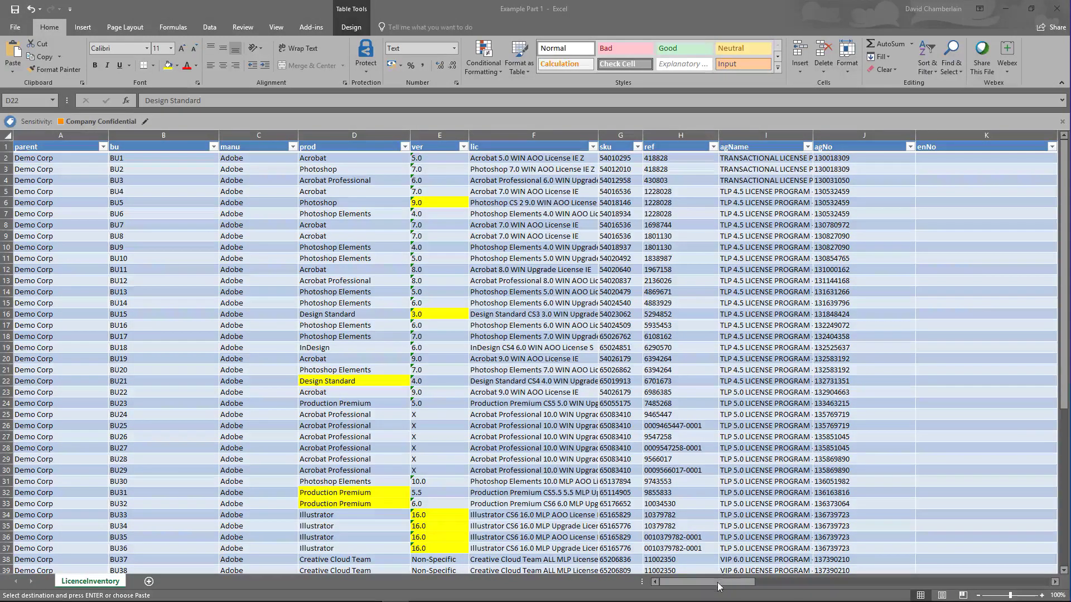
click(744, 584)
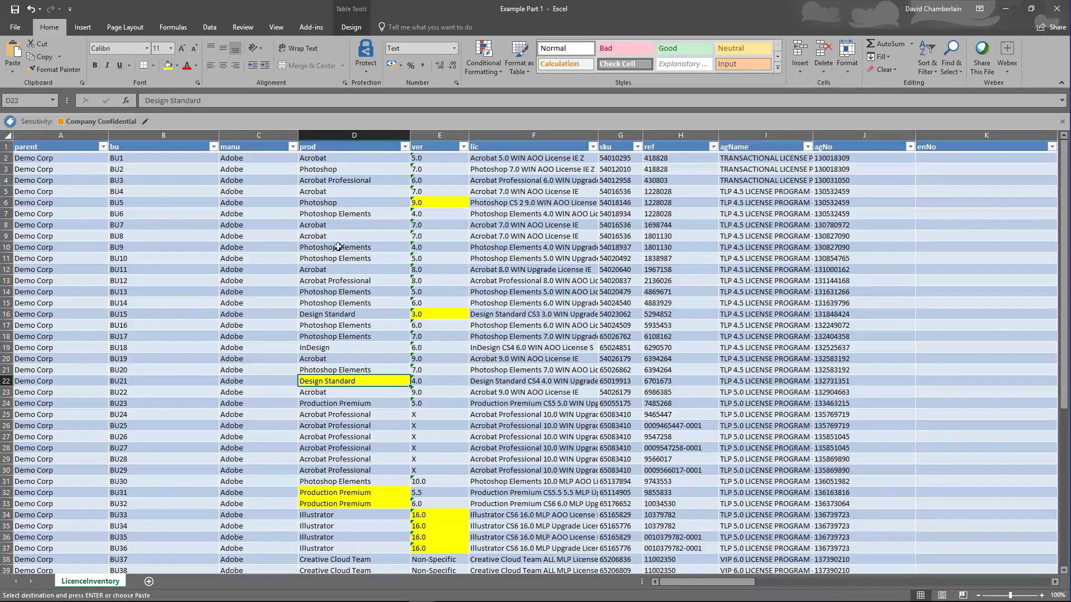
scroll(322, 430, down, 1)
scroll(322, 430, down, 3)
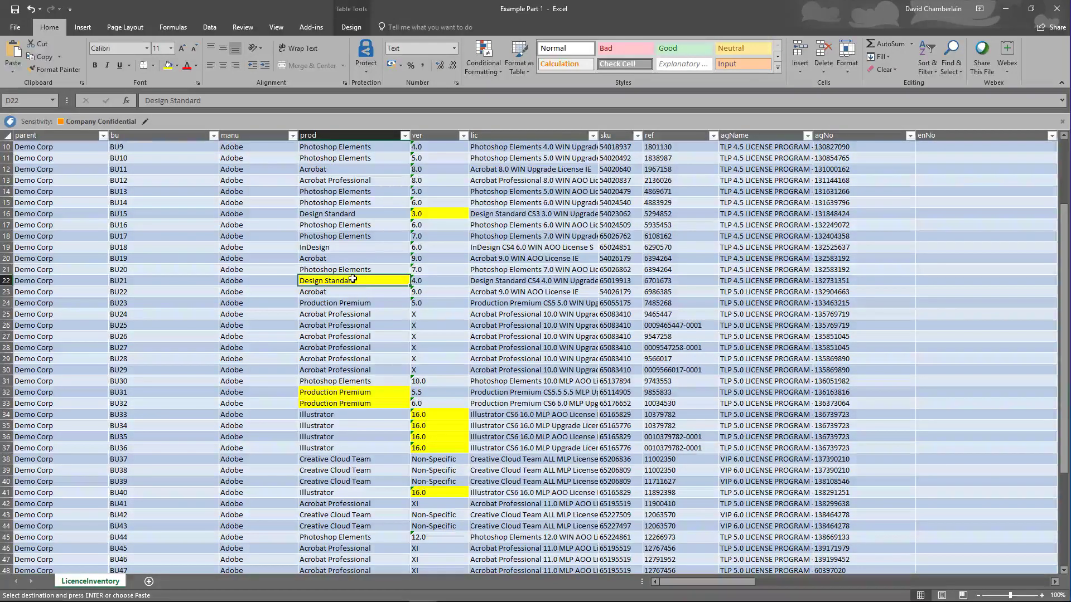
scroll(359, 371, down, 7)
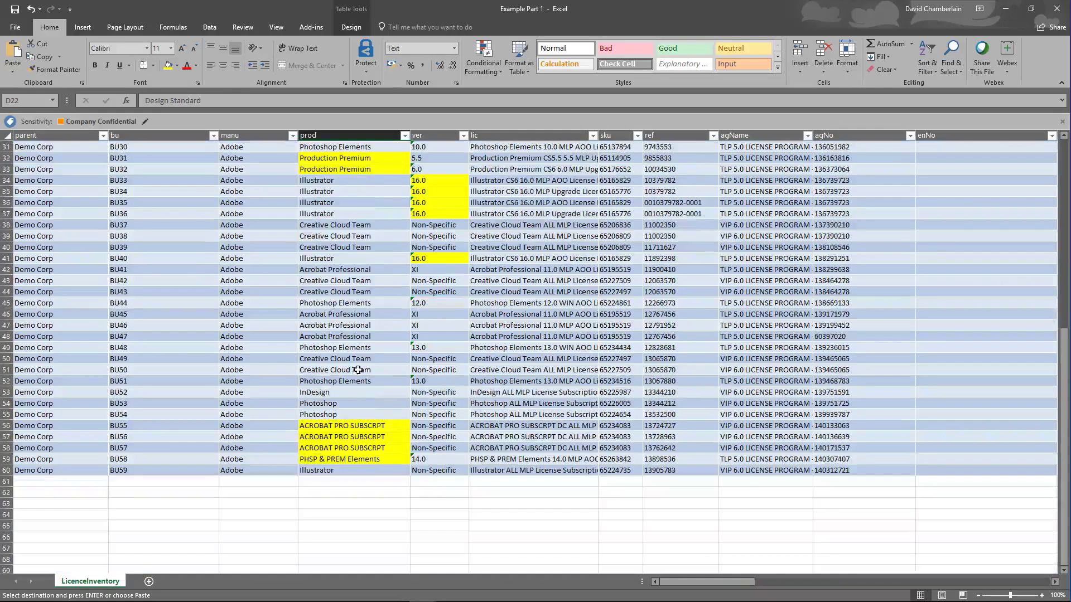
scroll(359, 371, up, 6)
scroll(353, 267, up, 3)
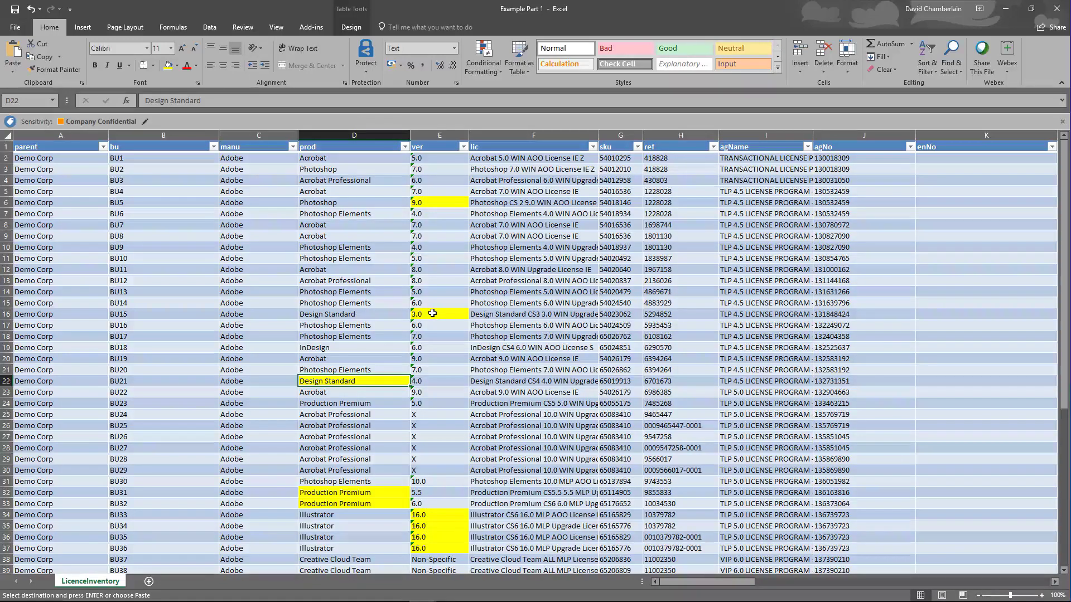
scroll(436, 309, down, 3)
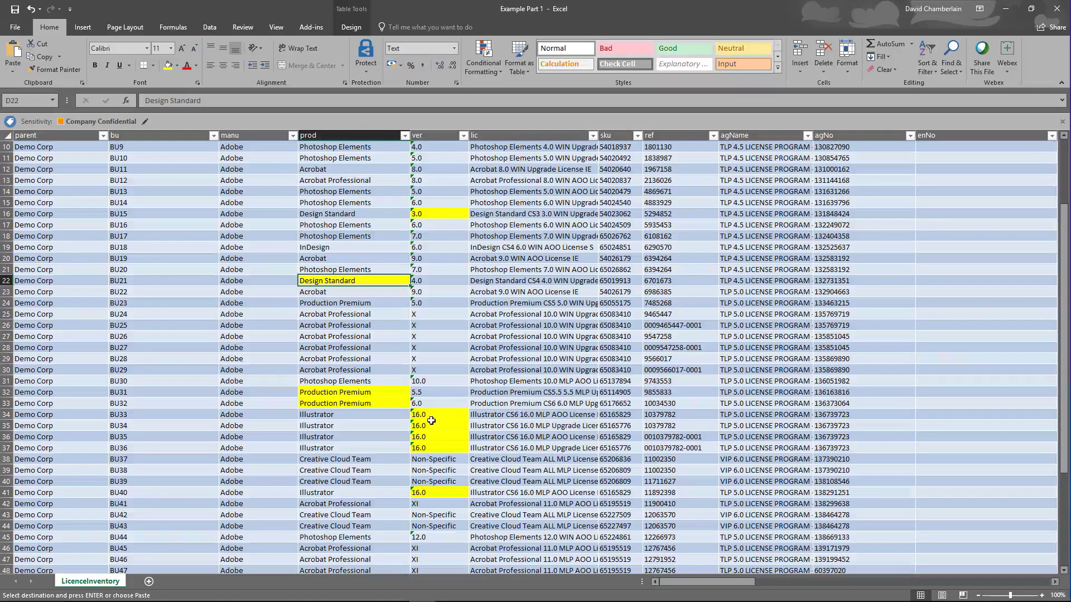
scroll(441, 405, down, 2)
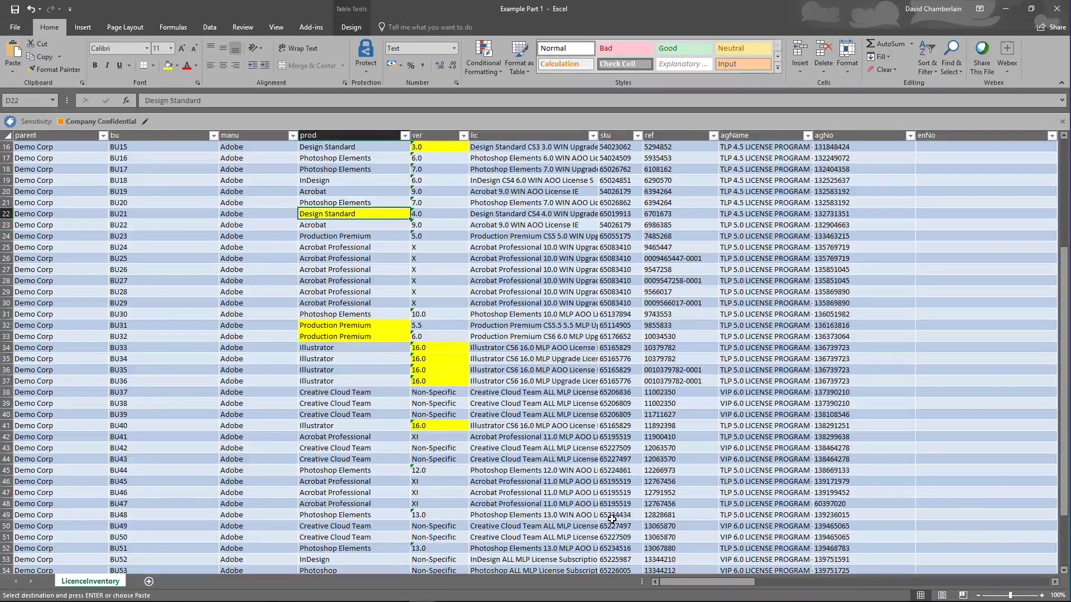
Step: Examine the highlighted license models in the model column alongside their quantities and maintenance dates
drag(730, 580, 821, 578)
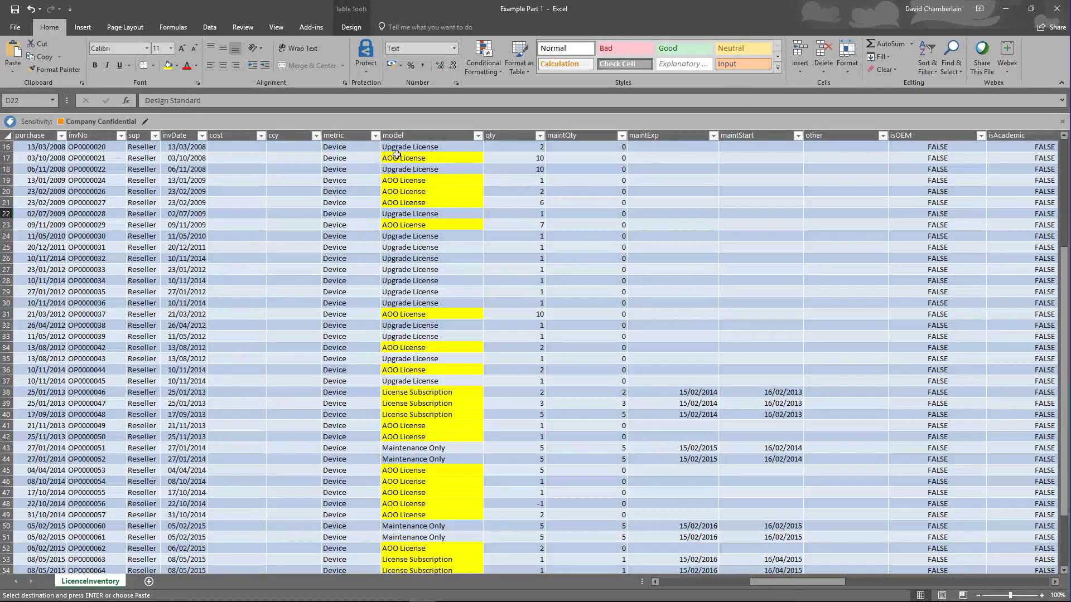
scroll(410, 369, down, 12)
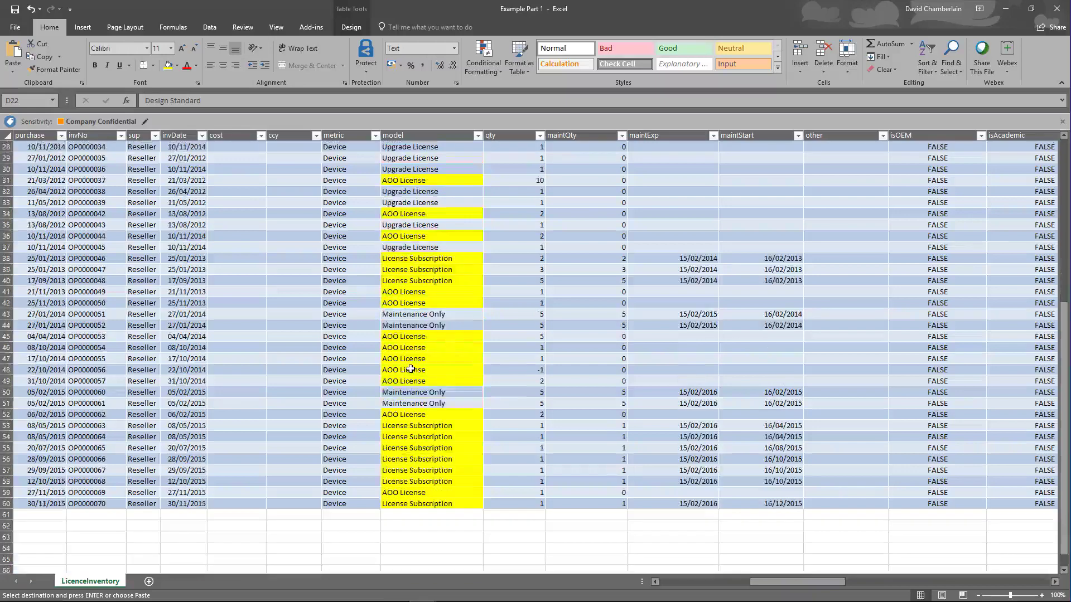
scroll(411, 369, up, 10)
scroll(411, 369, up, 4)
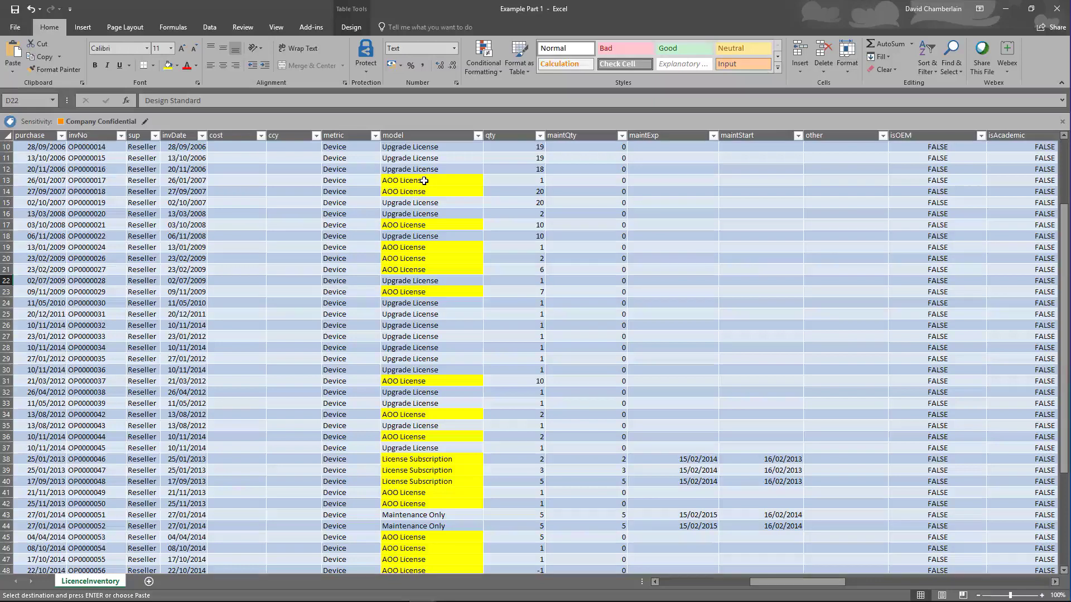
scroll(417, 381, down, 4)
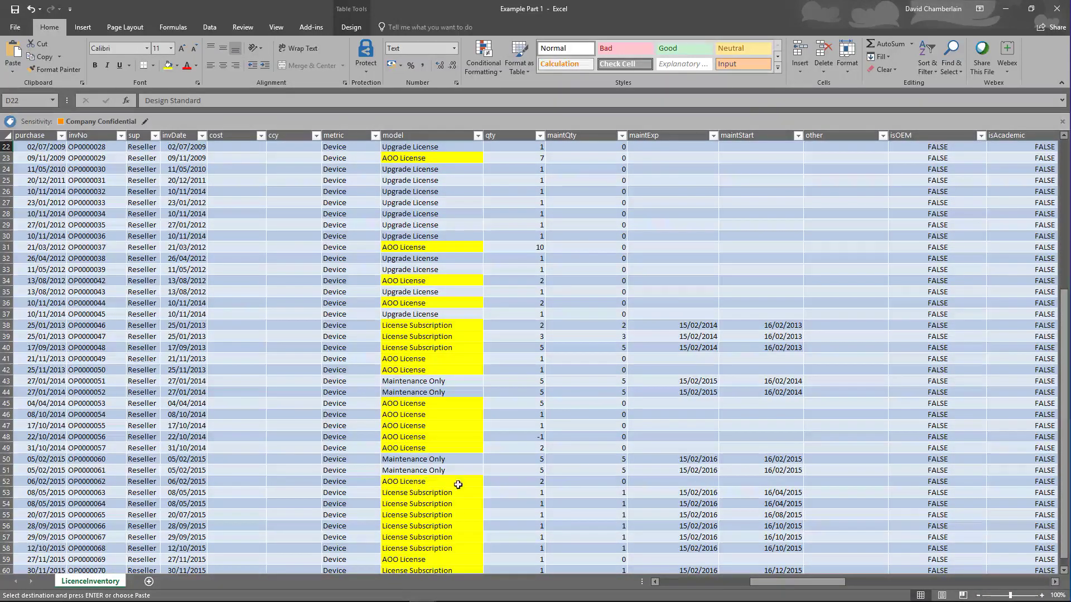
mouse_move(430, 146)
mouse_down()
mouse_move(424, 379)
mouse_move(446, 580)
mouse_move(462, 61)
mouse_move(457, 112)
mouse_move(432, 133)
mouse_move(427, 161)
mouse_up()
scroll(423, 220, up, 14)
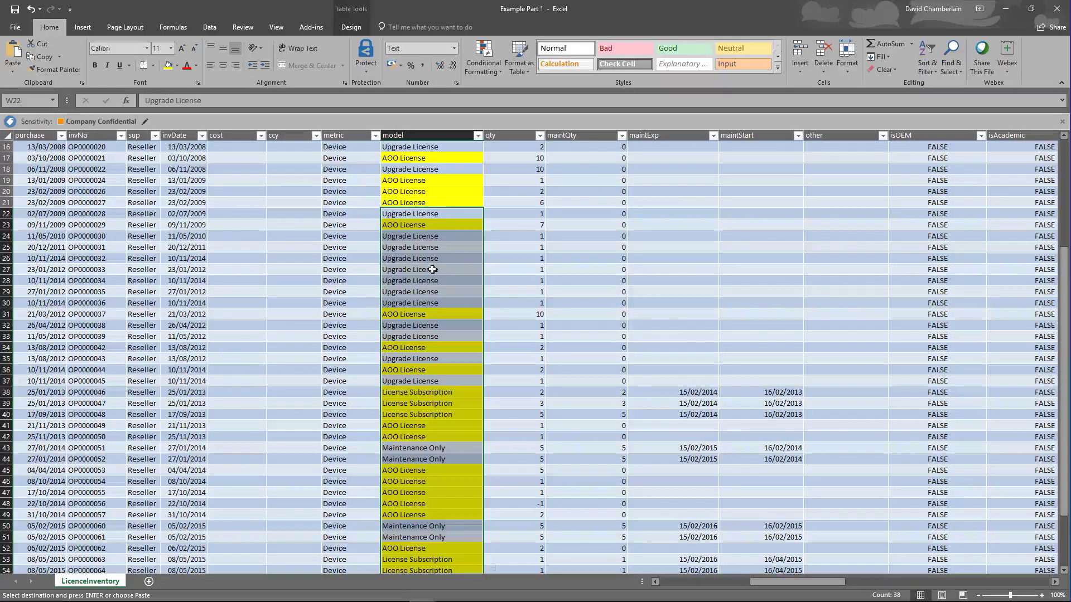
scroll(609, 303, down, 2)
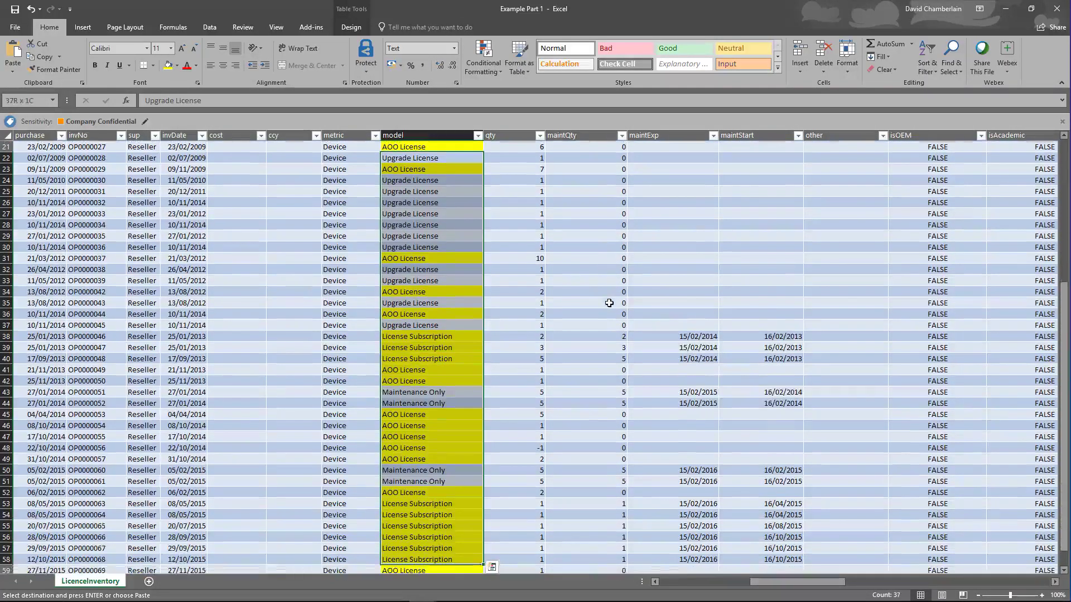
Step: Replace every "AOO License" entry in the model column with "License Only"
click(419, 135)
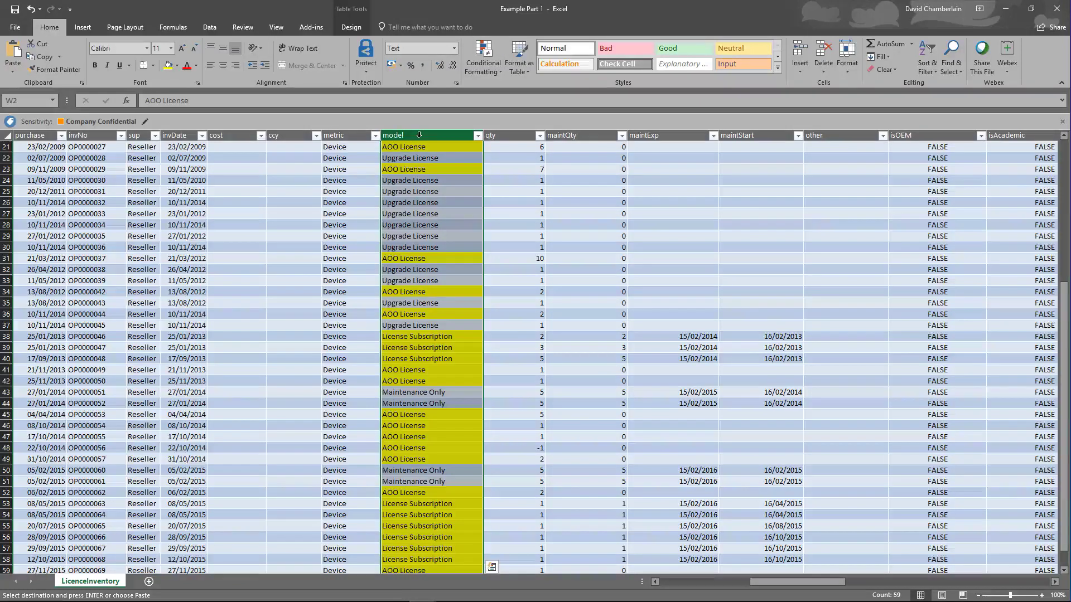
key(ctrl+h)
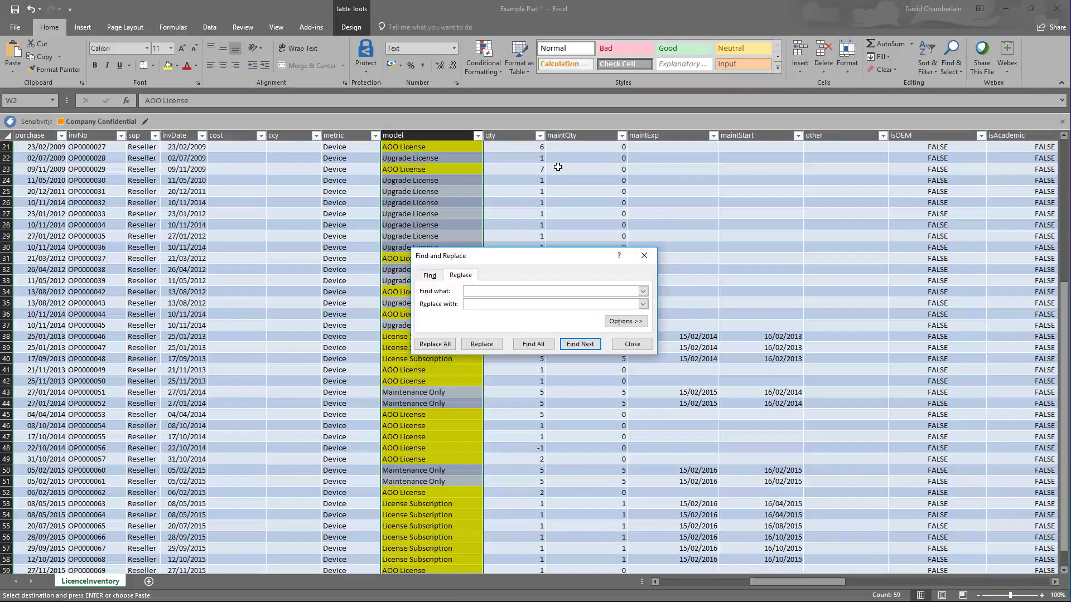
text(AO)
key(Tab)
text(License)
click(432, 345)
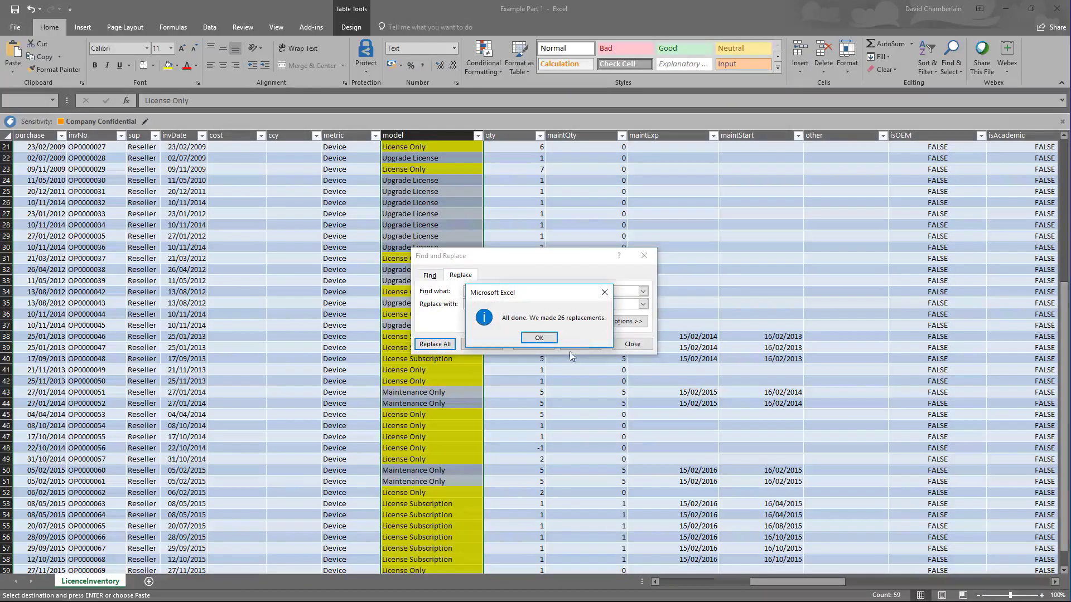
Step: Finish the replacement and review the corrected model, quantity, maintenance and version columns in the Example Part 2 fixed workbook
click(539, 338)
click(632, 344)
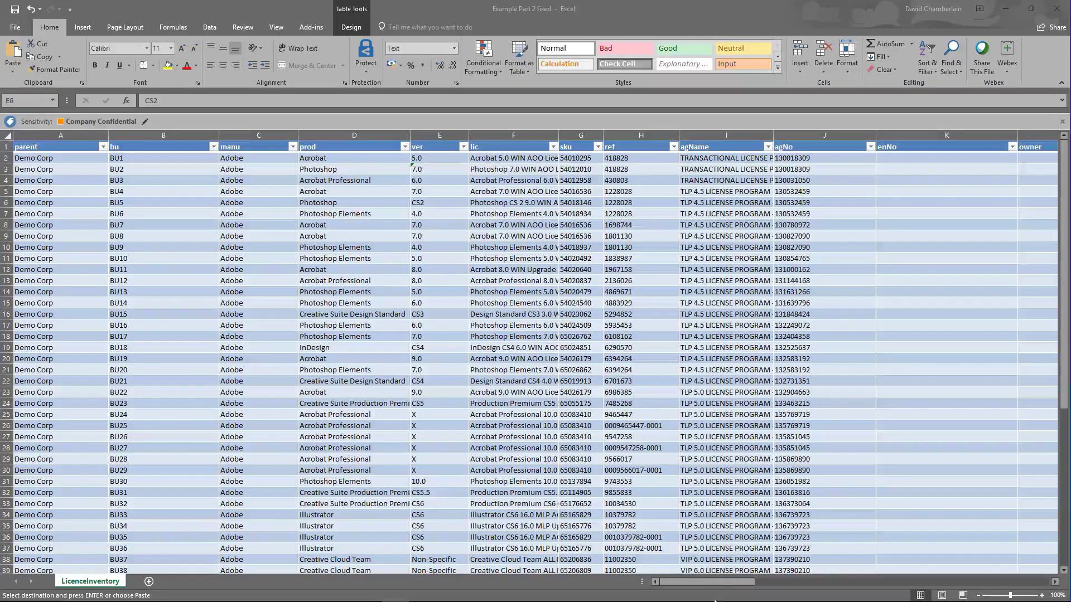
drag(750, 583, 828, 583)
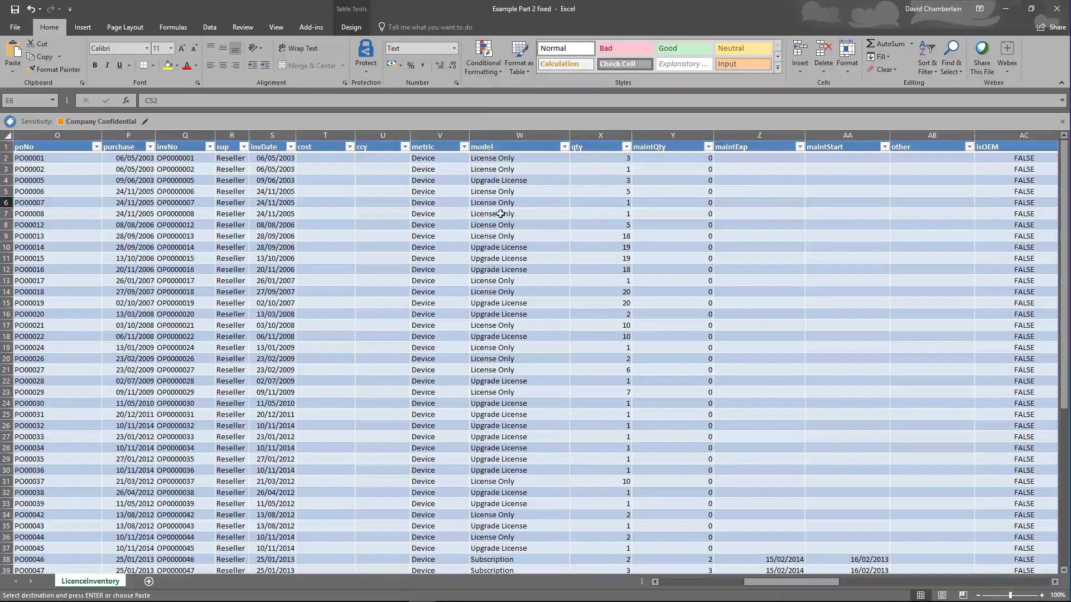
scroll(499, 418, down, 5)
scroll(498, 419, down, 3)
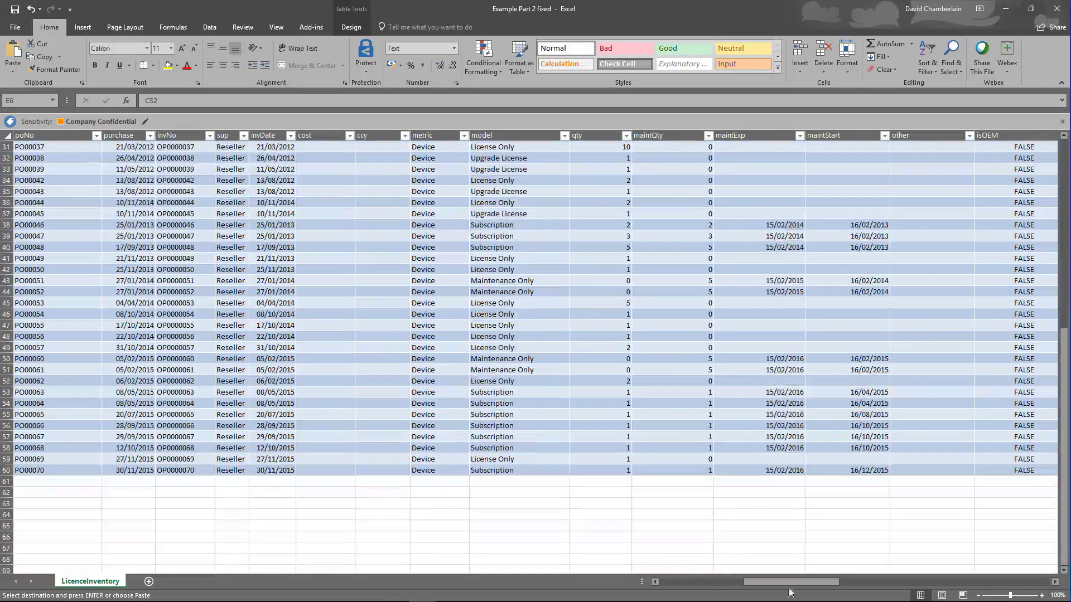
scroll(760, 475, up, 3)
drag(784, 581, 700, 583)
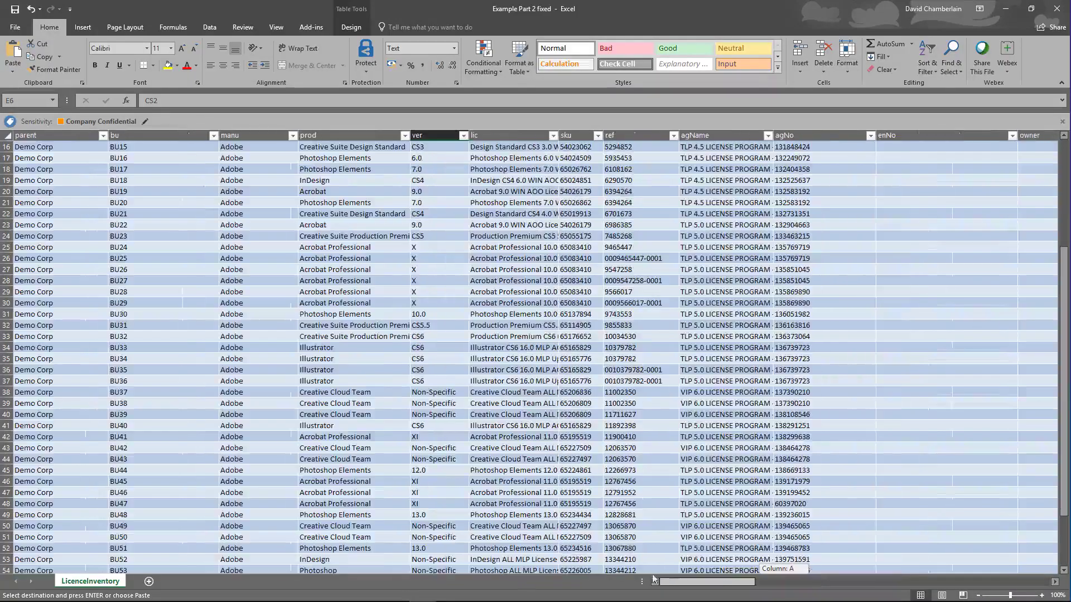
Step: Save the Example Part 2 fixed workbook in XML Data format, replacing the existing file of the same name
click(14, 27)
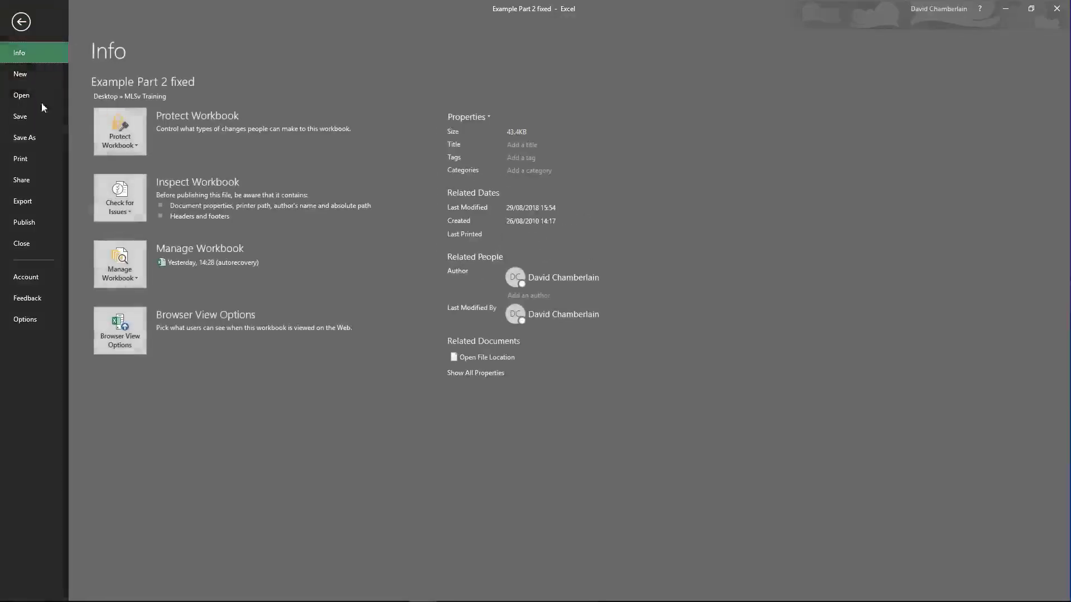
click(32, 139)
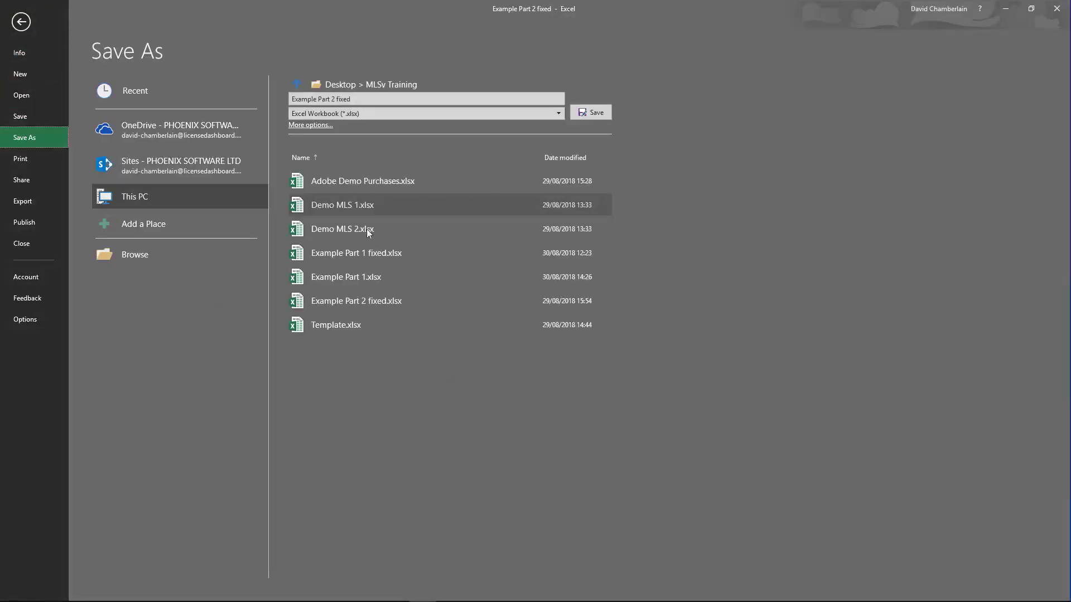
click(391, 115)
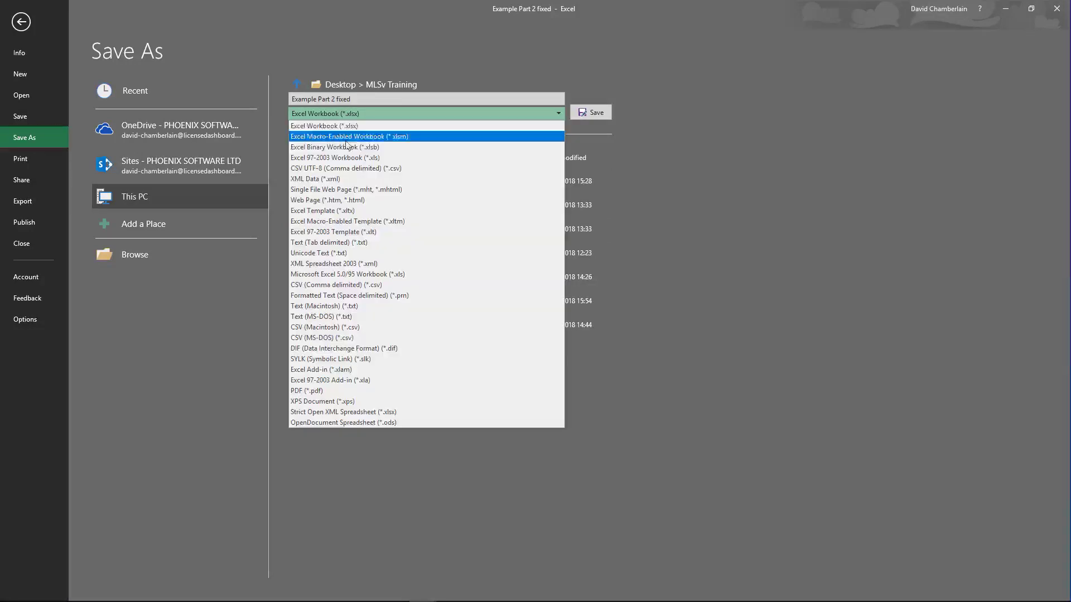
click(313, 180)
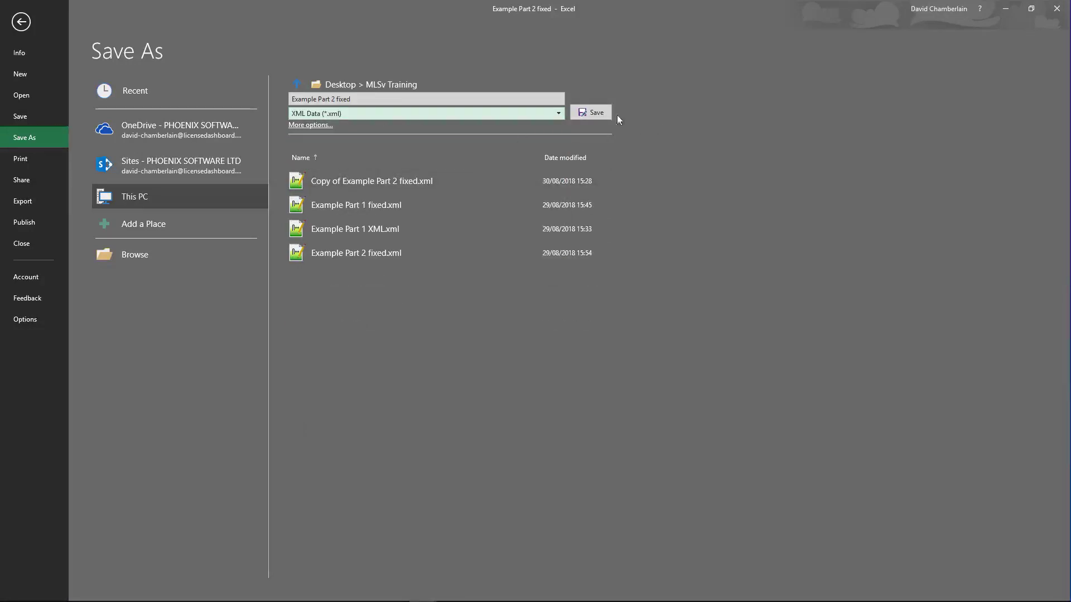
click(597, 113)
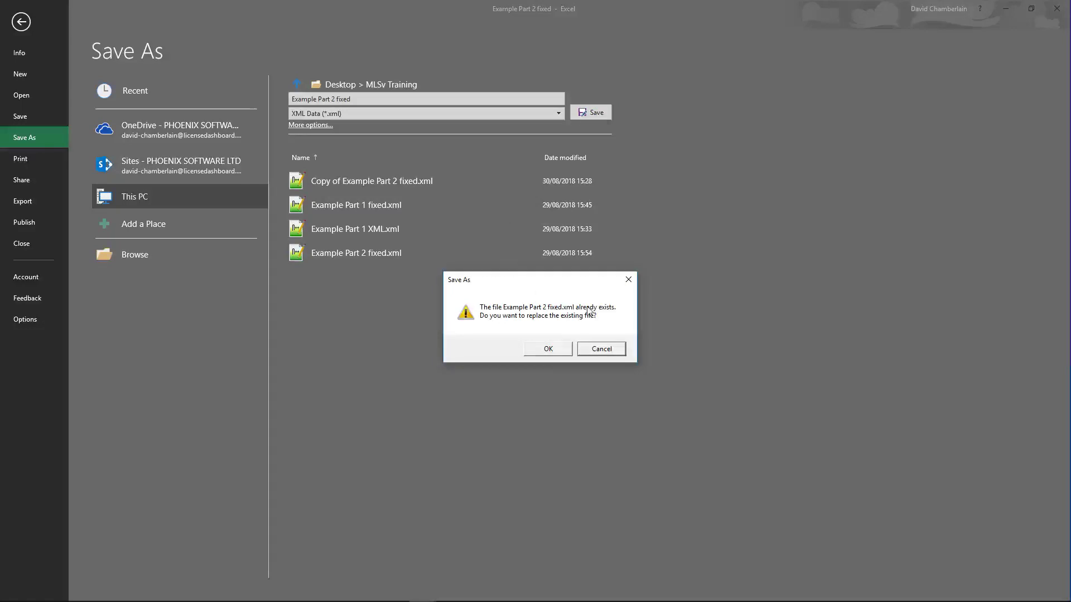
click(541, 350)
key(Return)
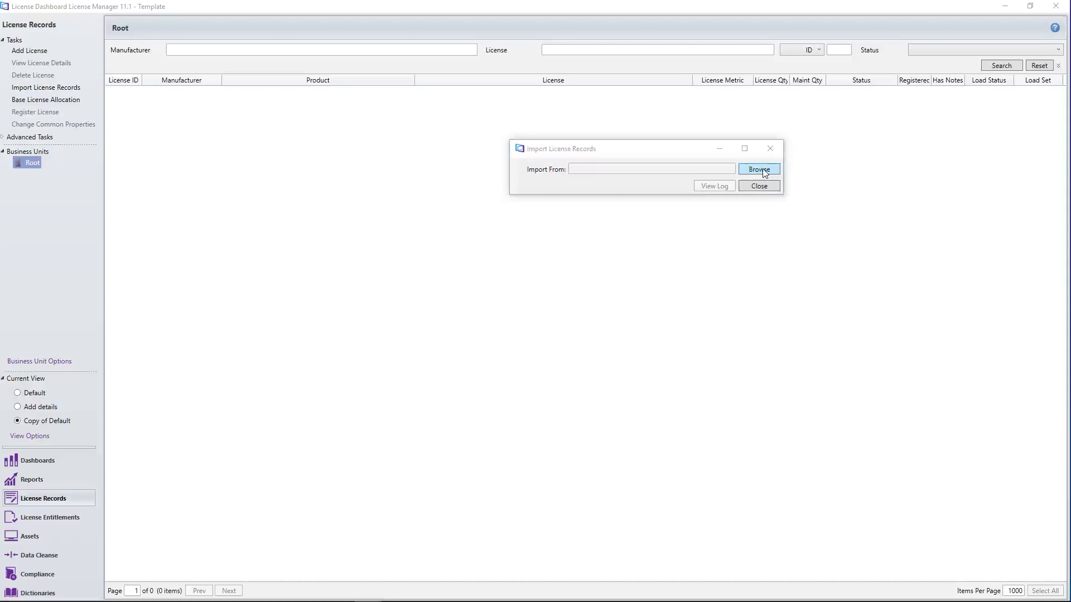
Step: Try to import Example Part 1 XML from the Template folder into License Manager as a new load set named Adobe
click(763, 170)
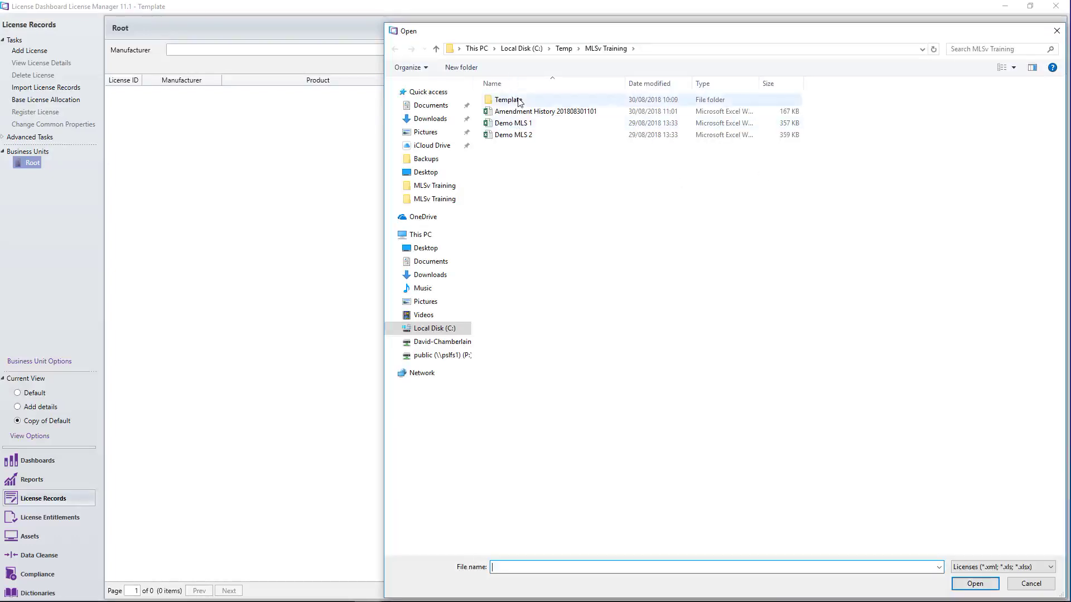
double_click(519, 100)
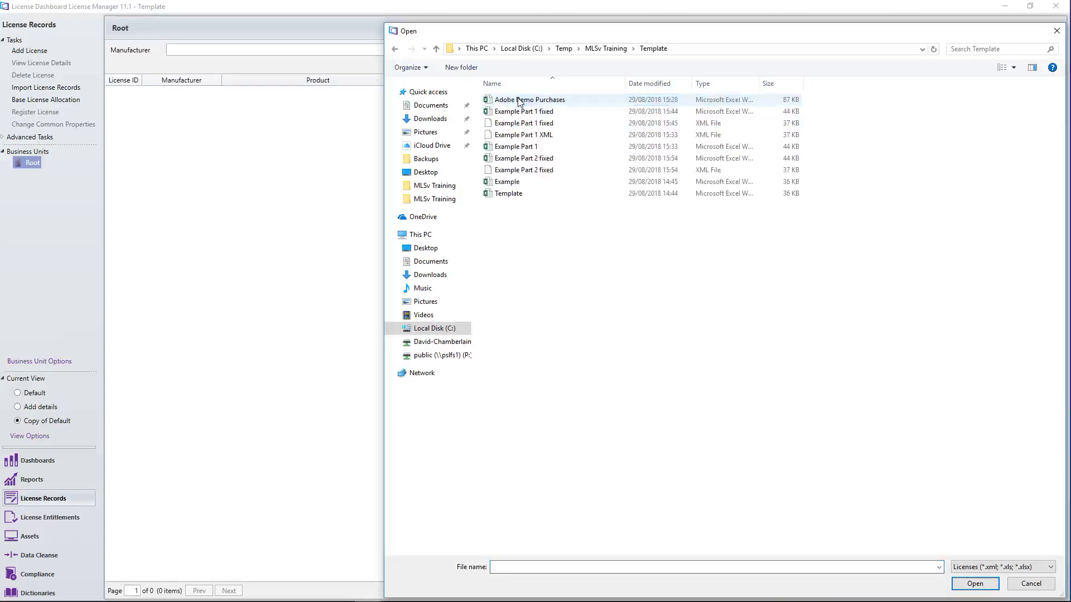
double_click(530, 136)
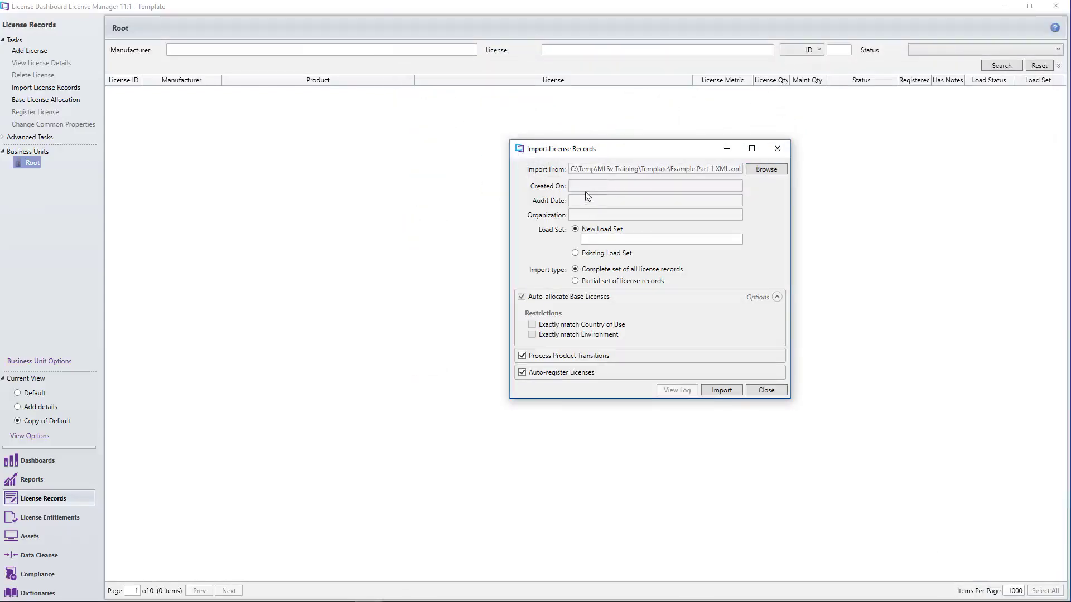
click(607, 240)
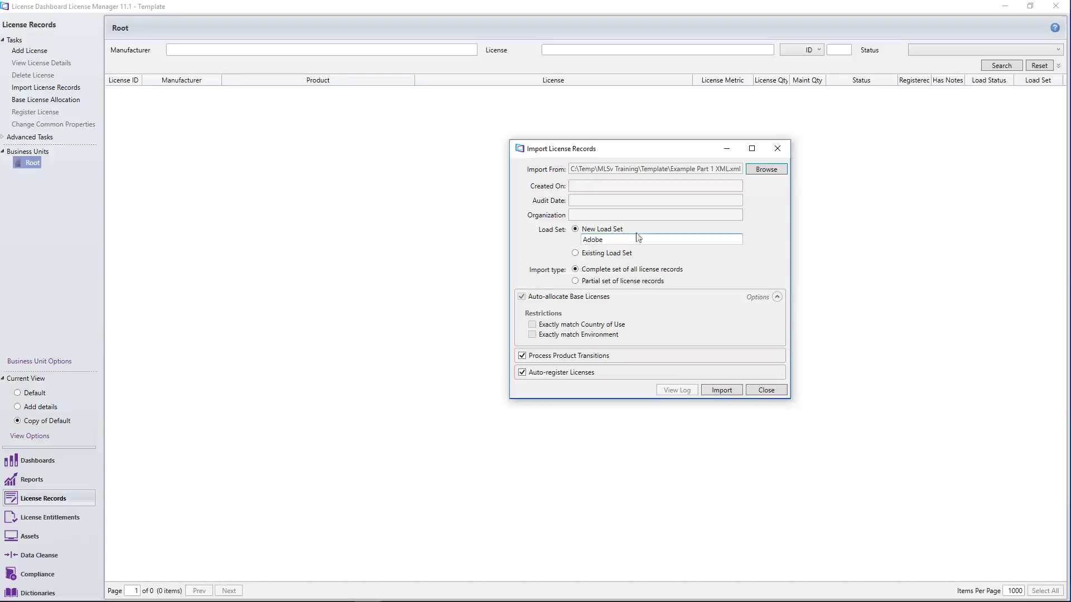
click(721, 390)
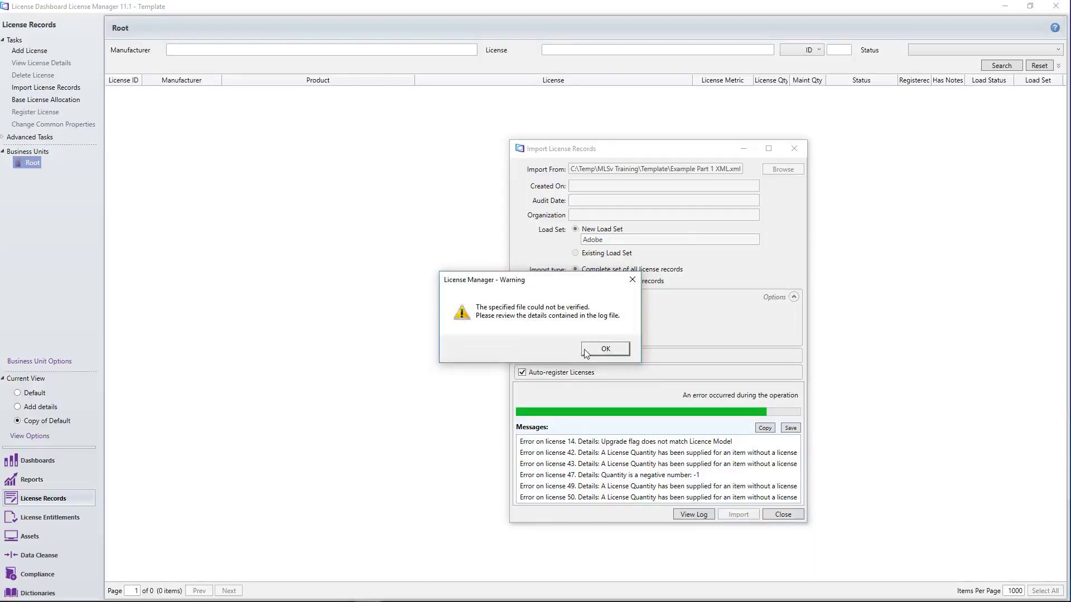
click(605, 349)
drag(630, 149, 512, 54)
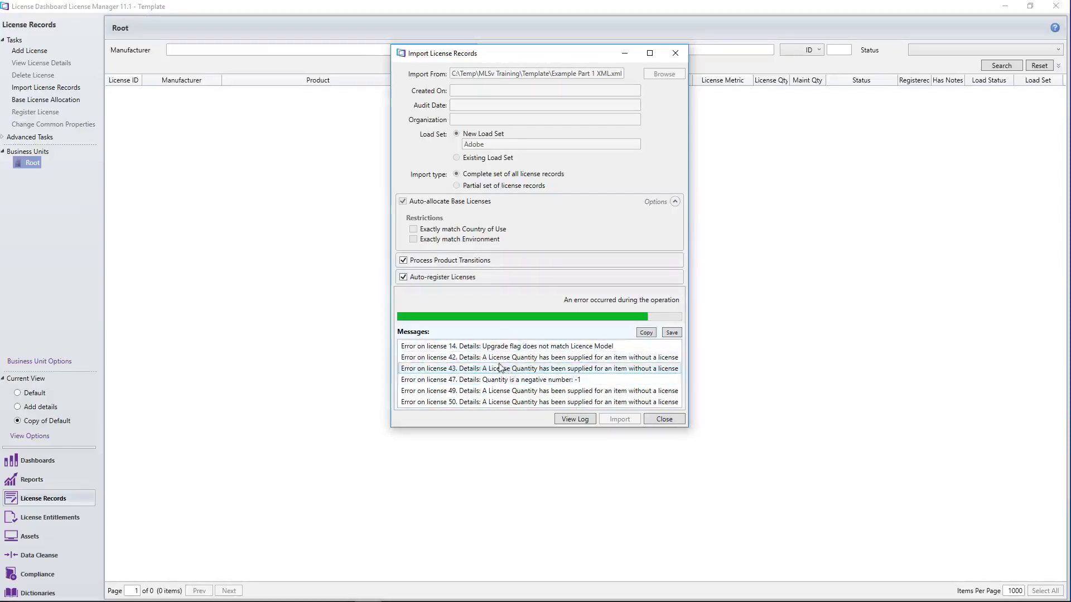
click(664, 419)
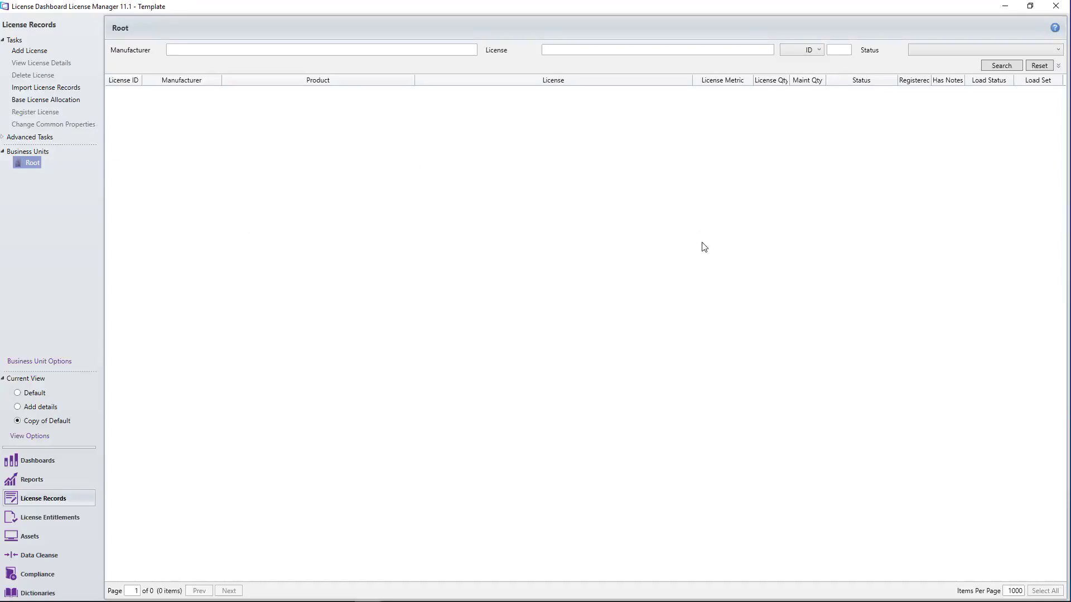
Step: Start a new license records import from the Example Part 2 fixed XML file and verify it with the new load set Adobe 300818
click(45, 87)
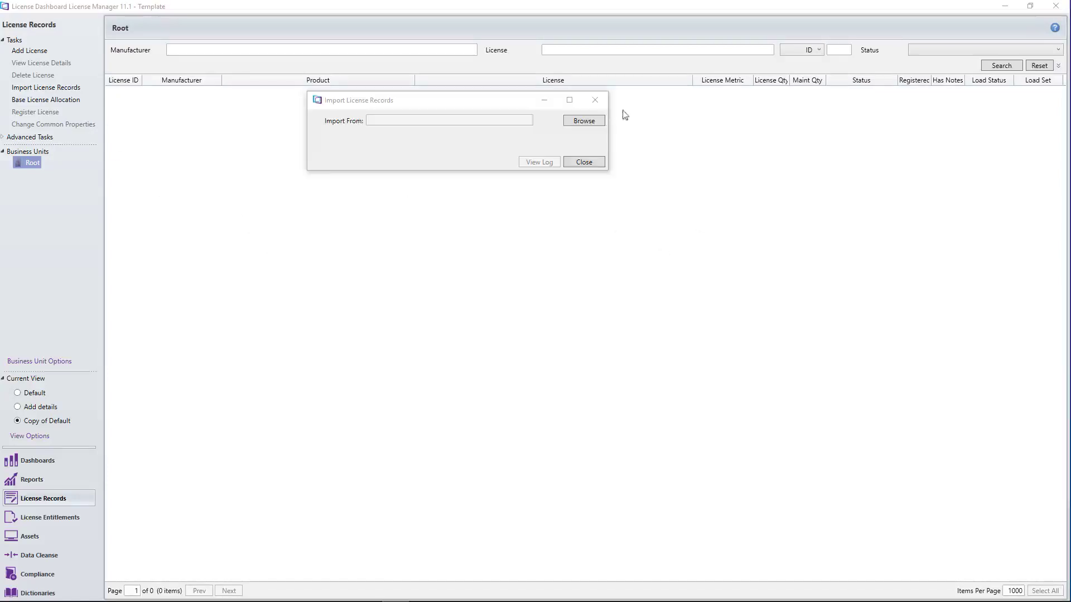
click(594, 121)
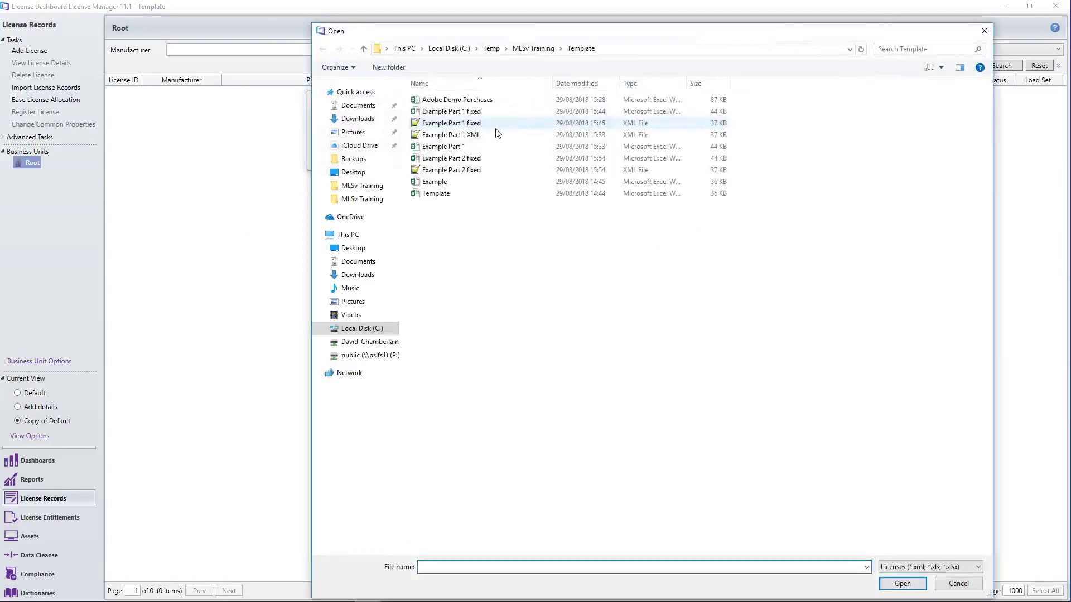
double_click(459, 172)
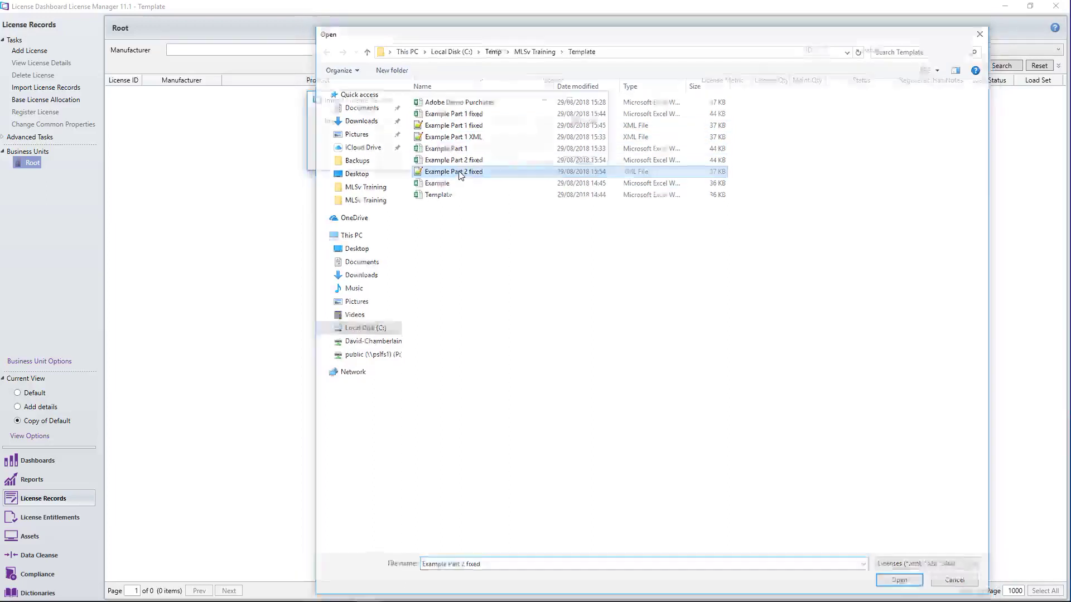
drag(609, 173, 747, 403)
click(451, 190)
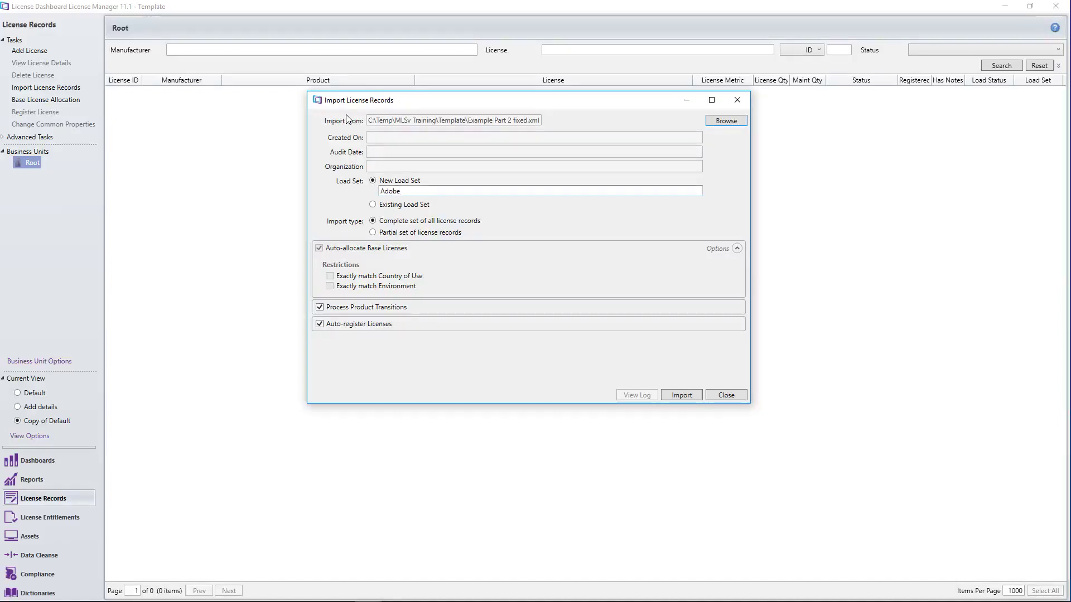
text(300818)
click(681, 396)
click(646, 355)
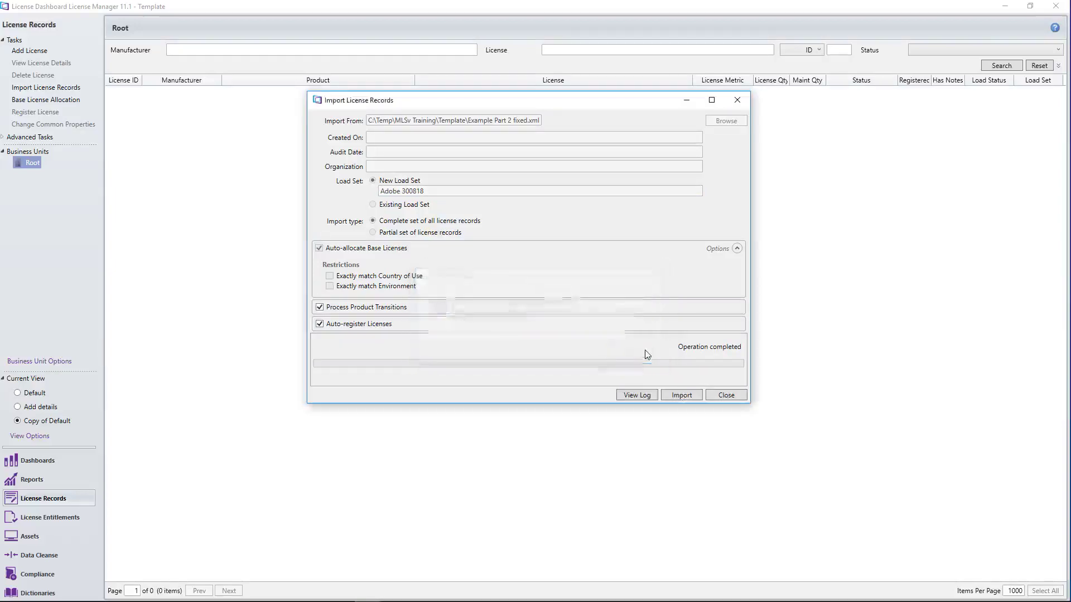
Step: Open the verification log and examine its warning about licence 58 before closing it
click(645, 396)
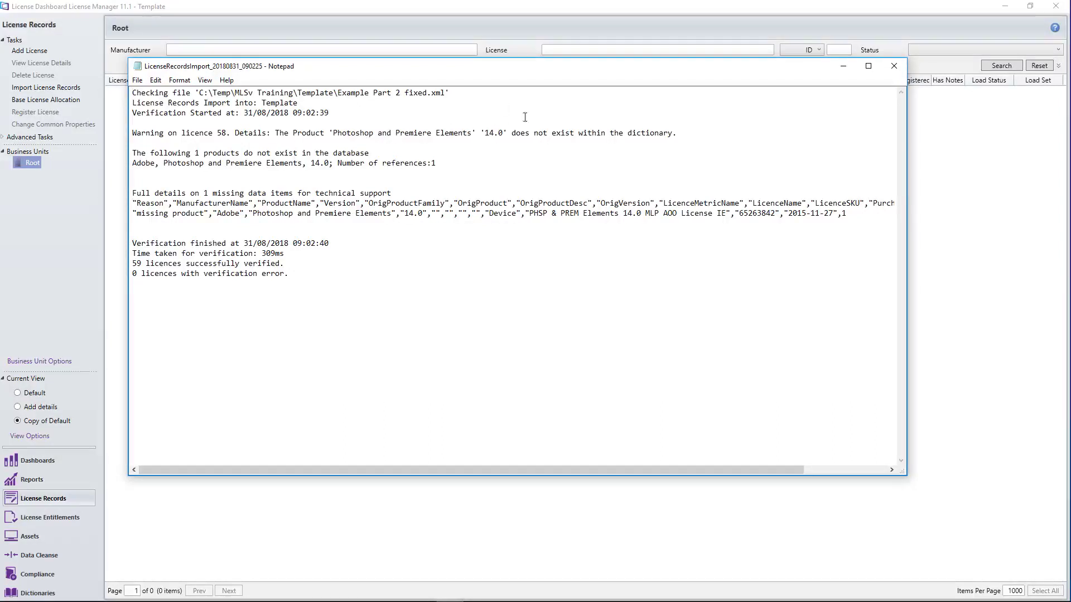
drag(681, 135, 127, 134)
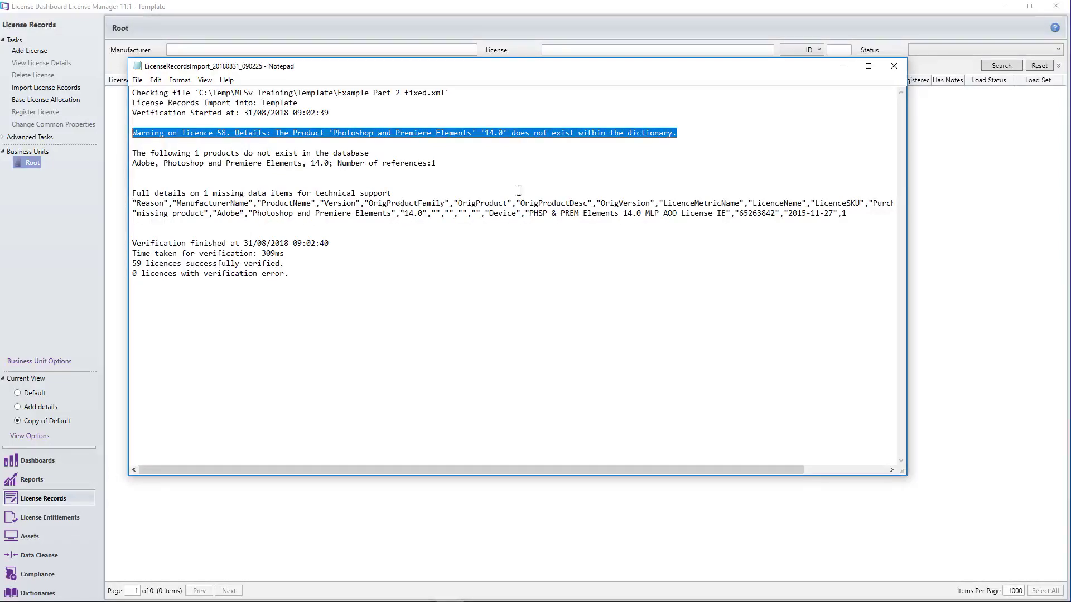
click(894, 65)
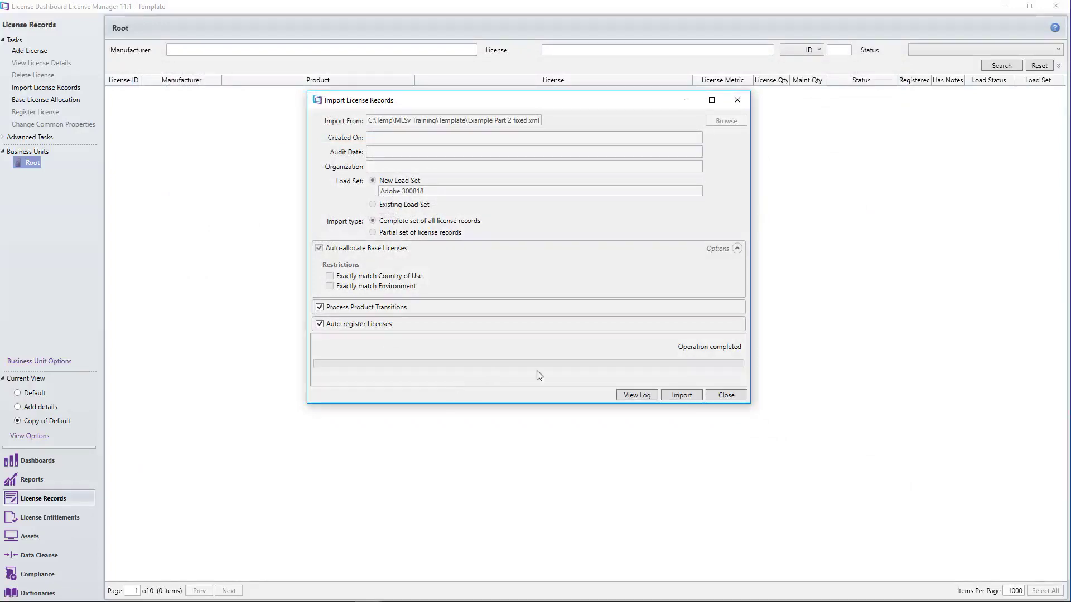
Step: Import the verified Adobe license records and close the import dialog
click(682, 396)
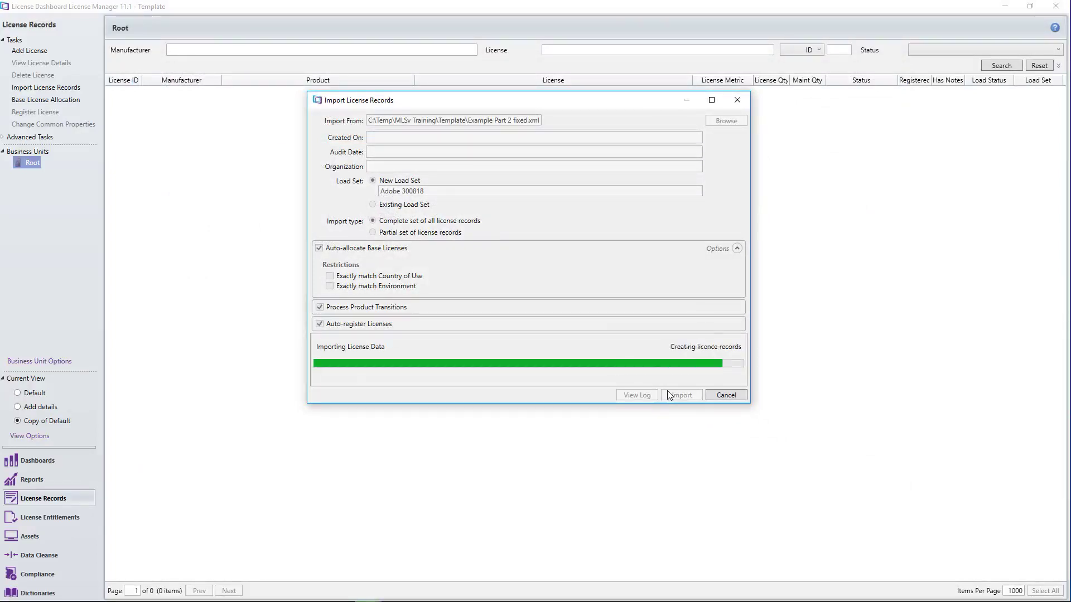
click(592, 349)
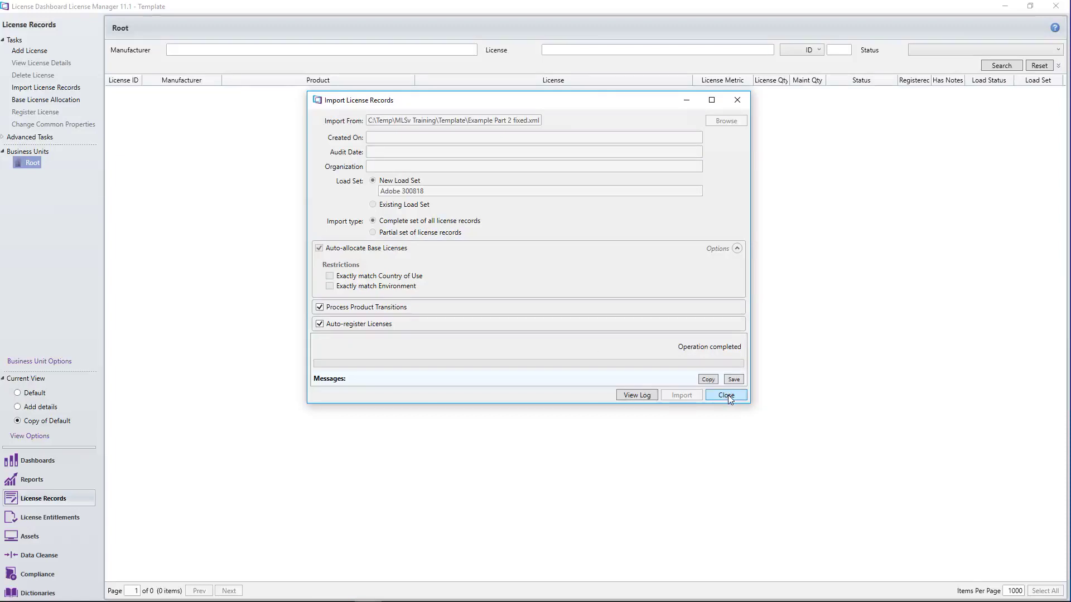
click(726, 395)
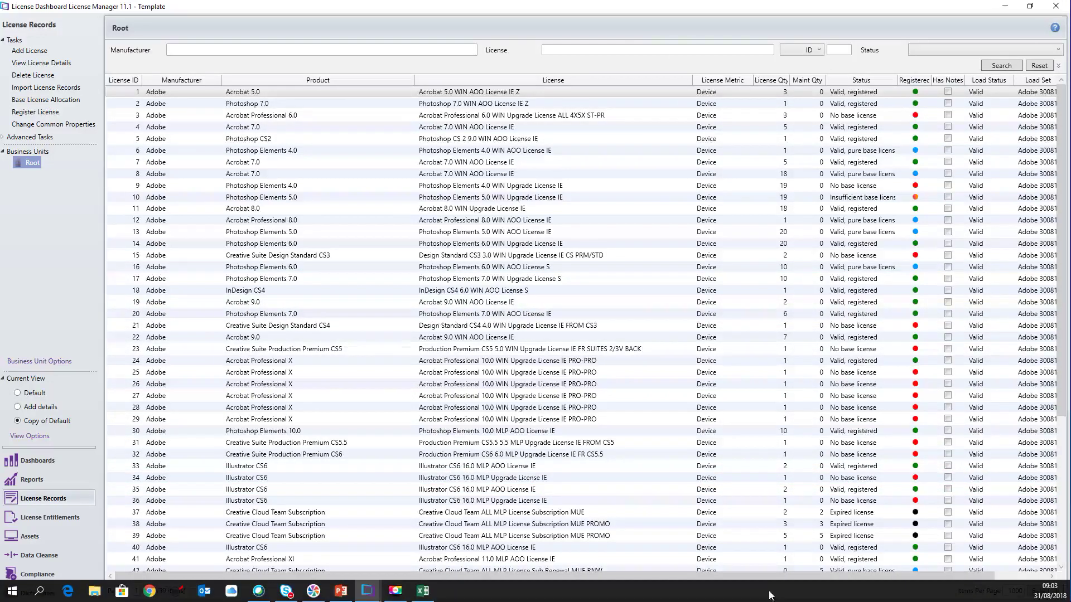
Step: Add a license records view based on the current one, moving Load Status directly after Manufacturer in its visible columns
click(757, 571)
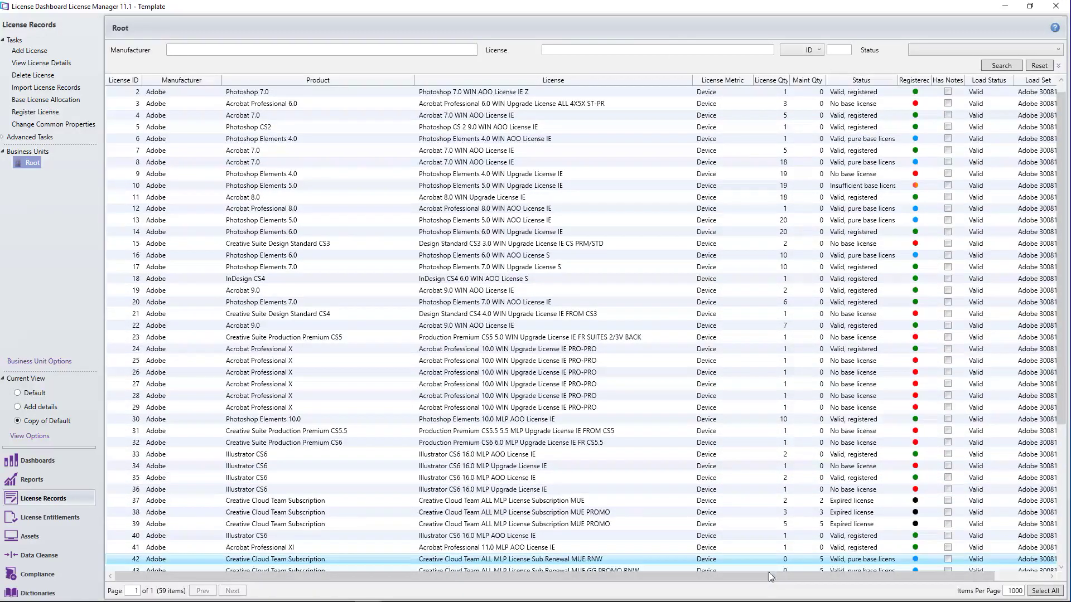
click(25, 436)
click(62, 460)
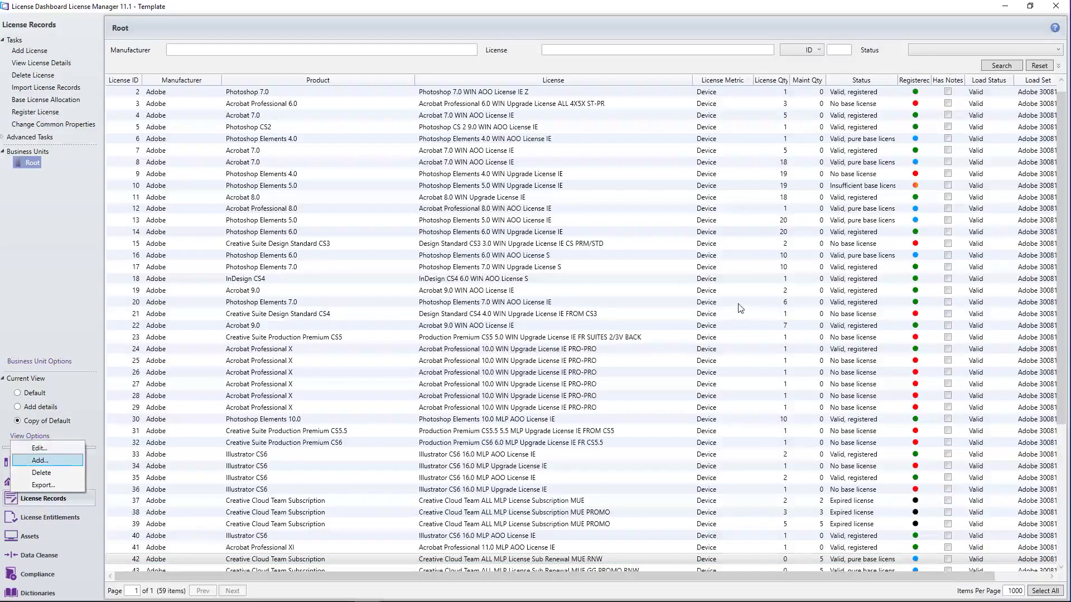
drag(504, 275, 504, 341)
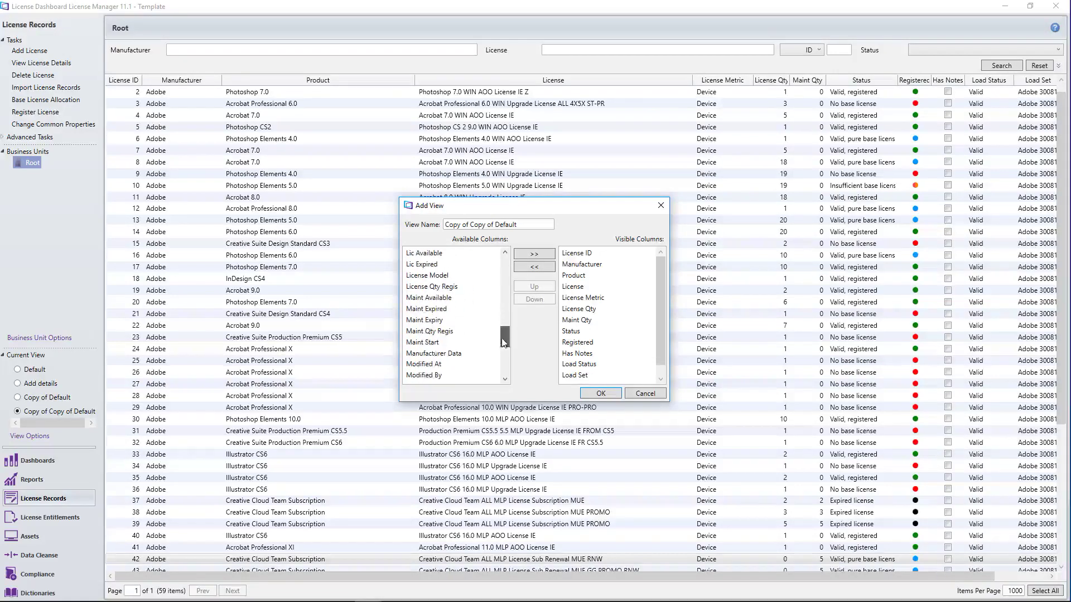
click(462, 308)
drag(508, 341, 505, 326)
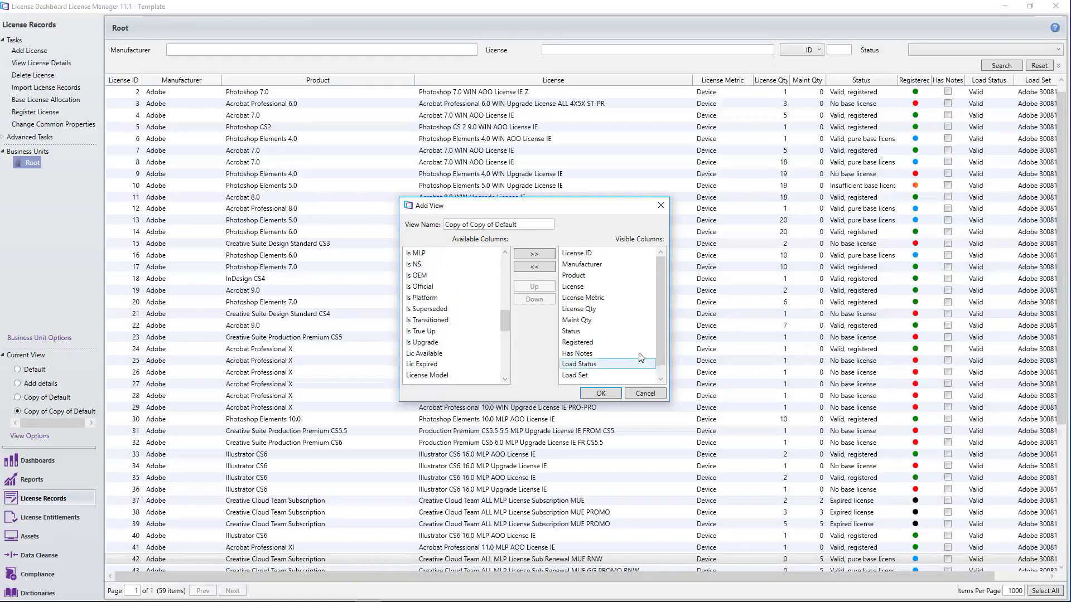
click(580, 364)
click(545, 286)
click(545, 286)
click(544, 286)
click(545, 285)
click(544, 286)
click(544, 286)
click(544, 286)
click(544, 285)
Step: Move Load Set directly after Manufacturer in the new view, save the view, and widen the Load Set column
click(580, 375)
click(528, 286)
click(528, 287)
click(528, 287)
click(528, 287)
click(527, 286)
click(527, 287)
click(527, 287)
click(527, 287)
click(527, 287)
click(606, 393)
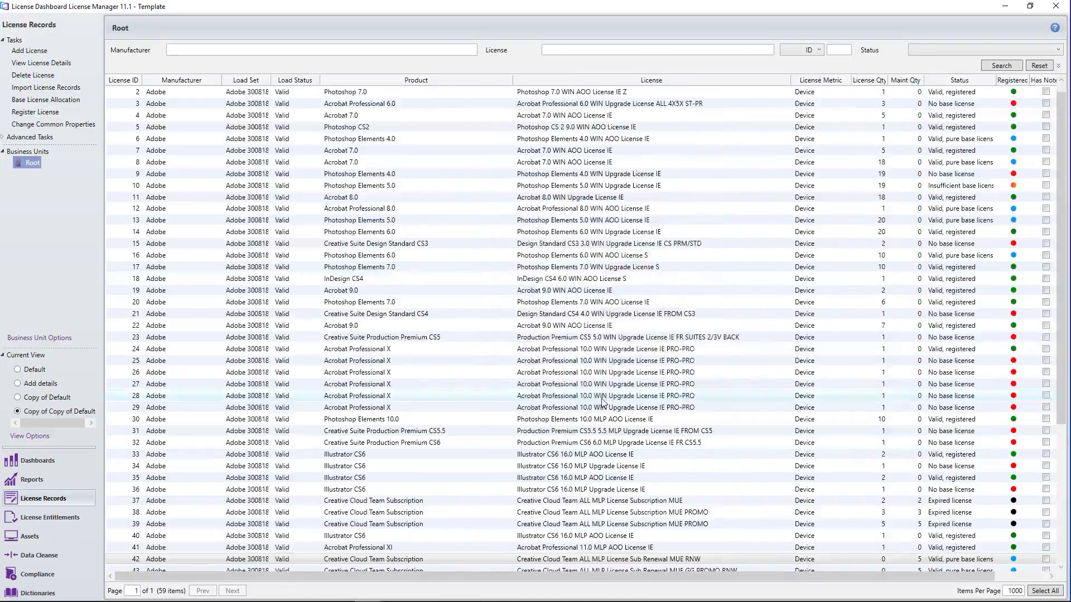
drag(265, 78, 312, 77)
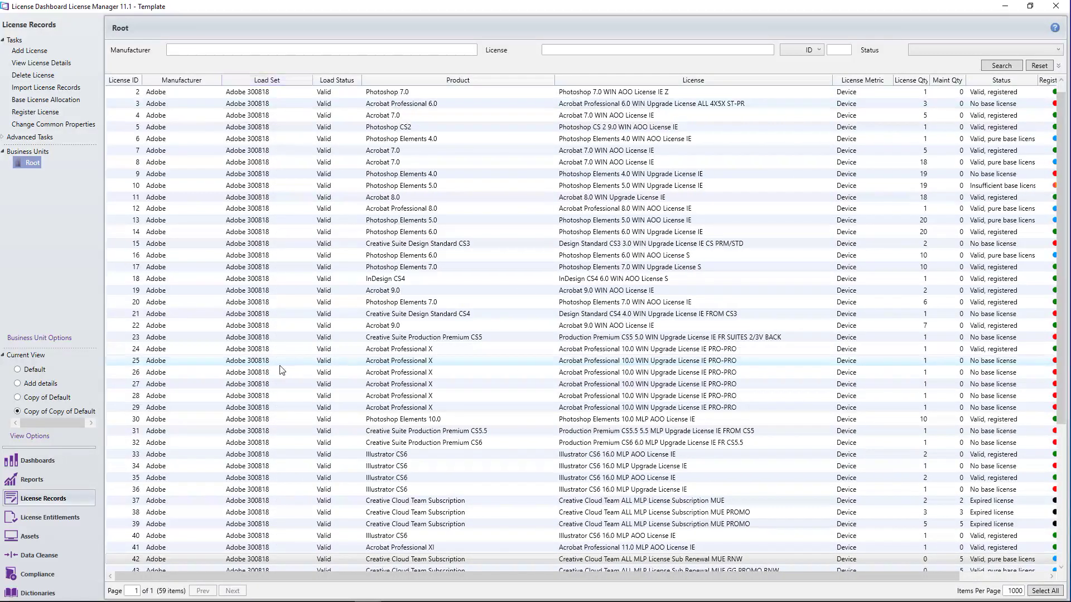